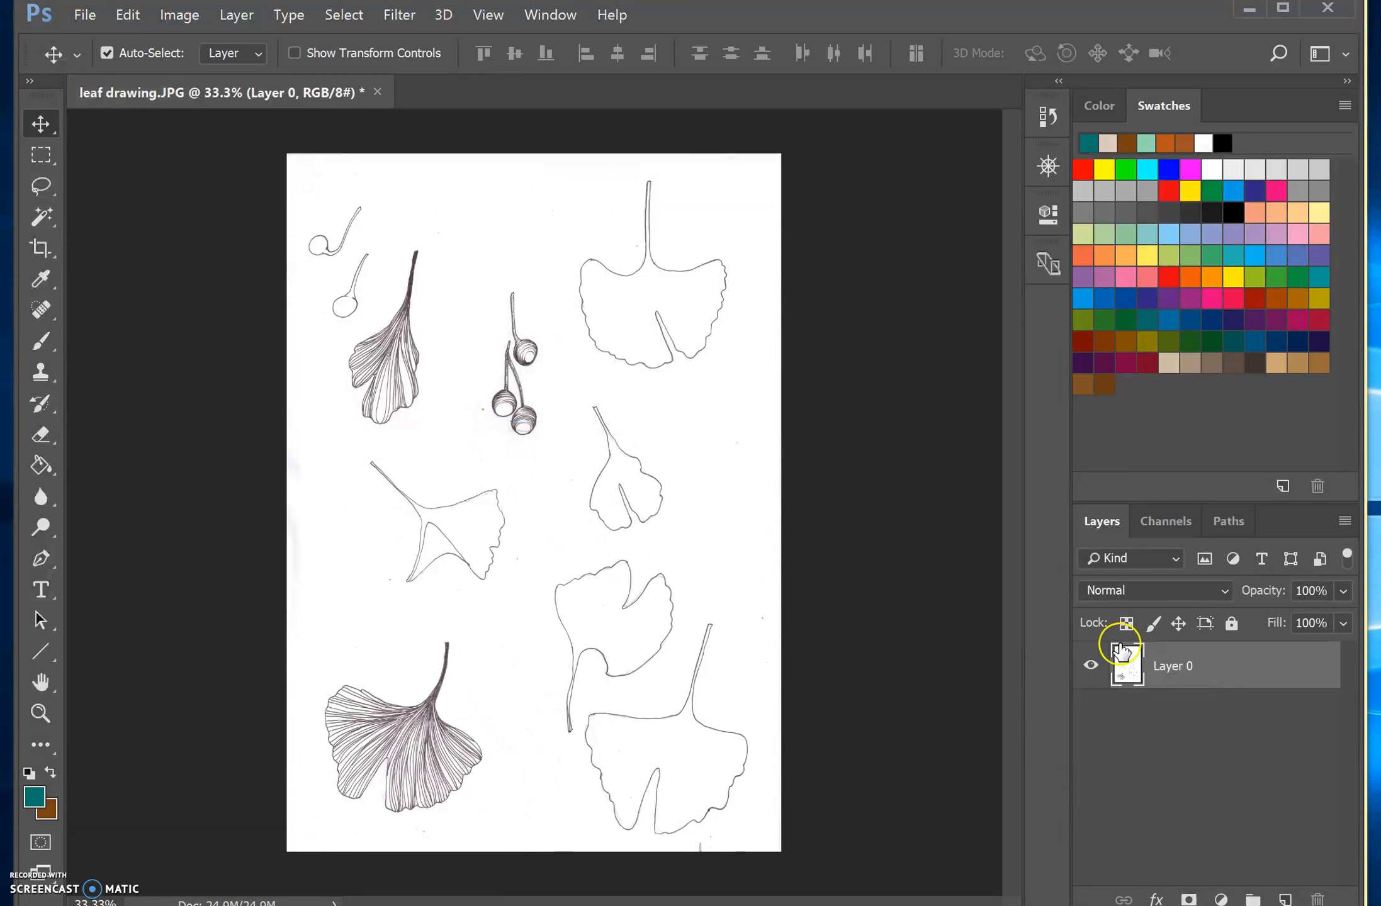
Step: Apply a Brightness/Contrast adjustment to the scanned drawing with brightness -41 and contrast 38
{"action": "scroll", "coordinate": [435, 317], "scroll_direction": "up", "scroll_amount": 2}
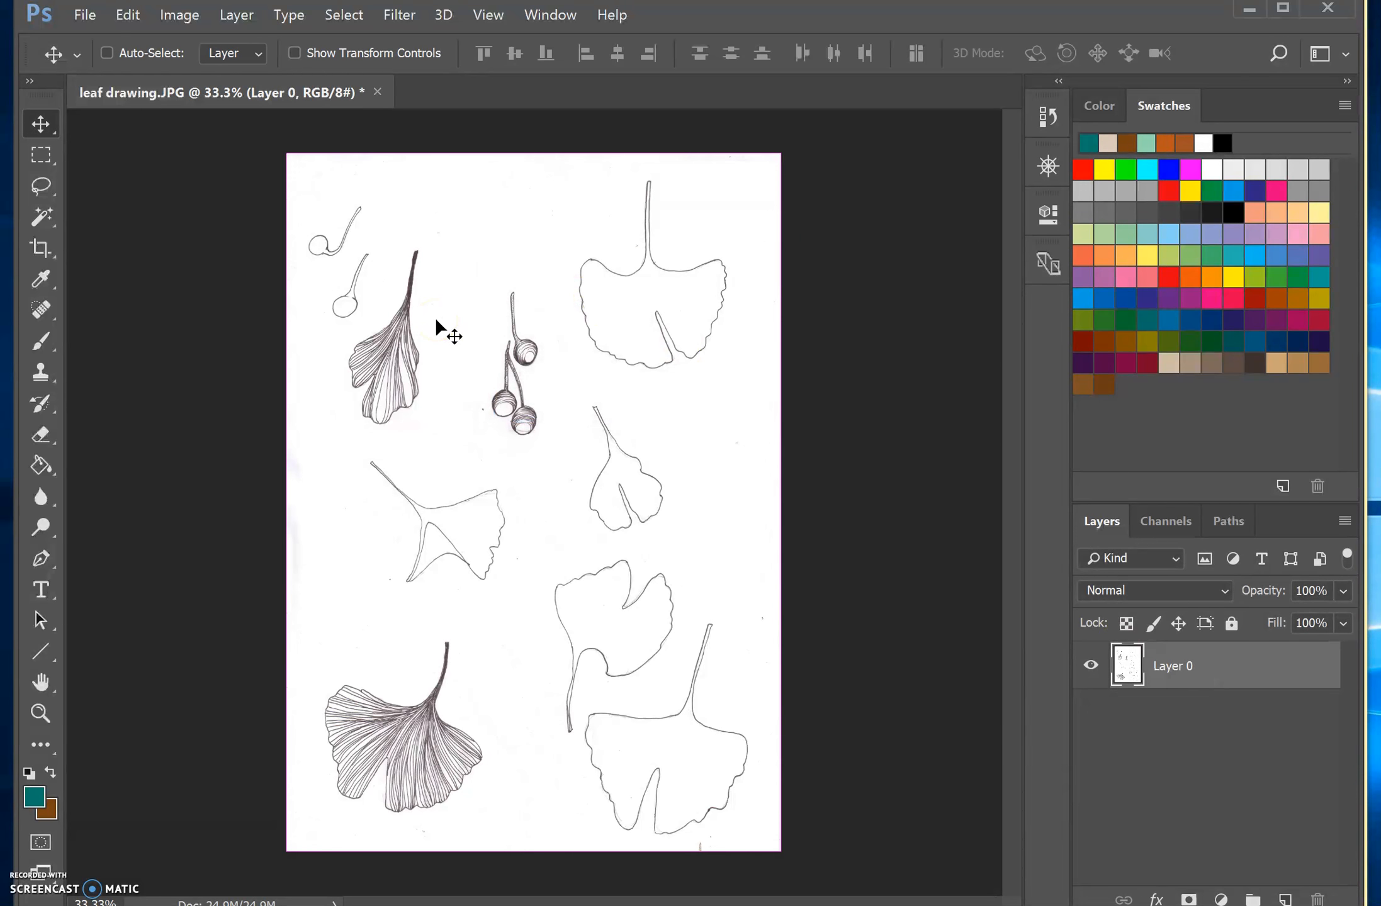
{"action": "left_click_drag", "start_coordinate": [1010, 447], "coordinate": [1011, 333]}
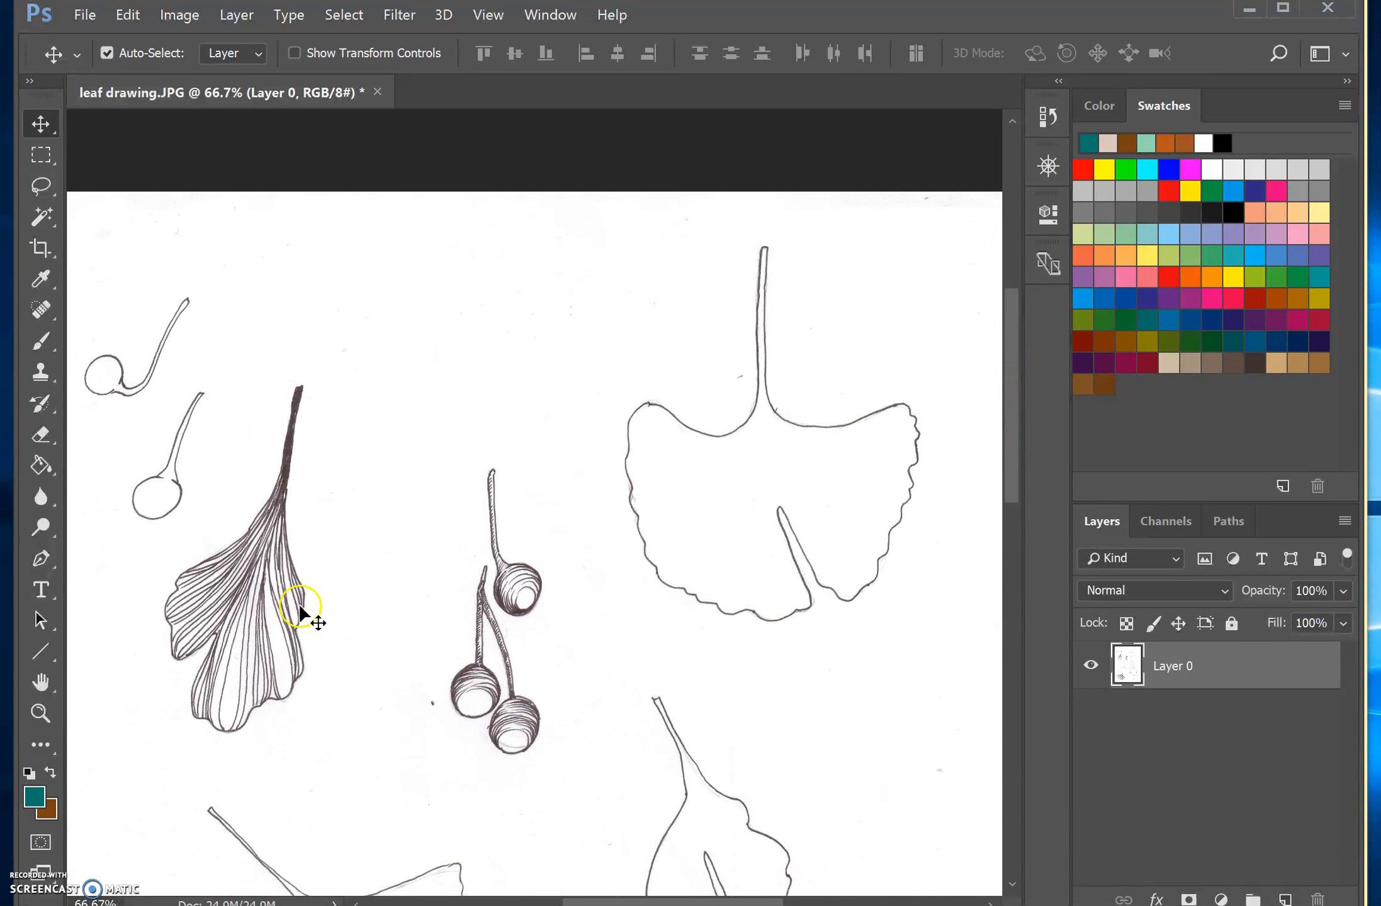
{"action": "left_click", "coordinate": [180, 15]}
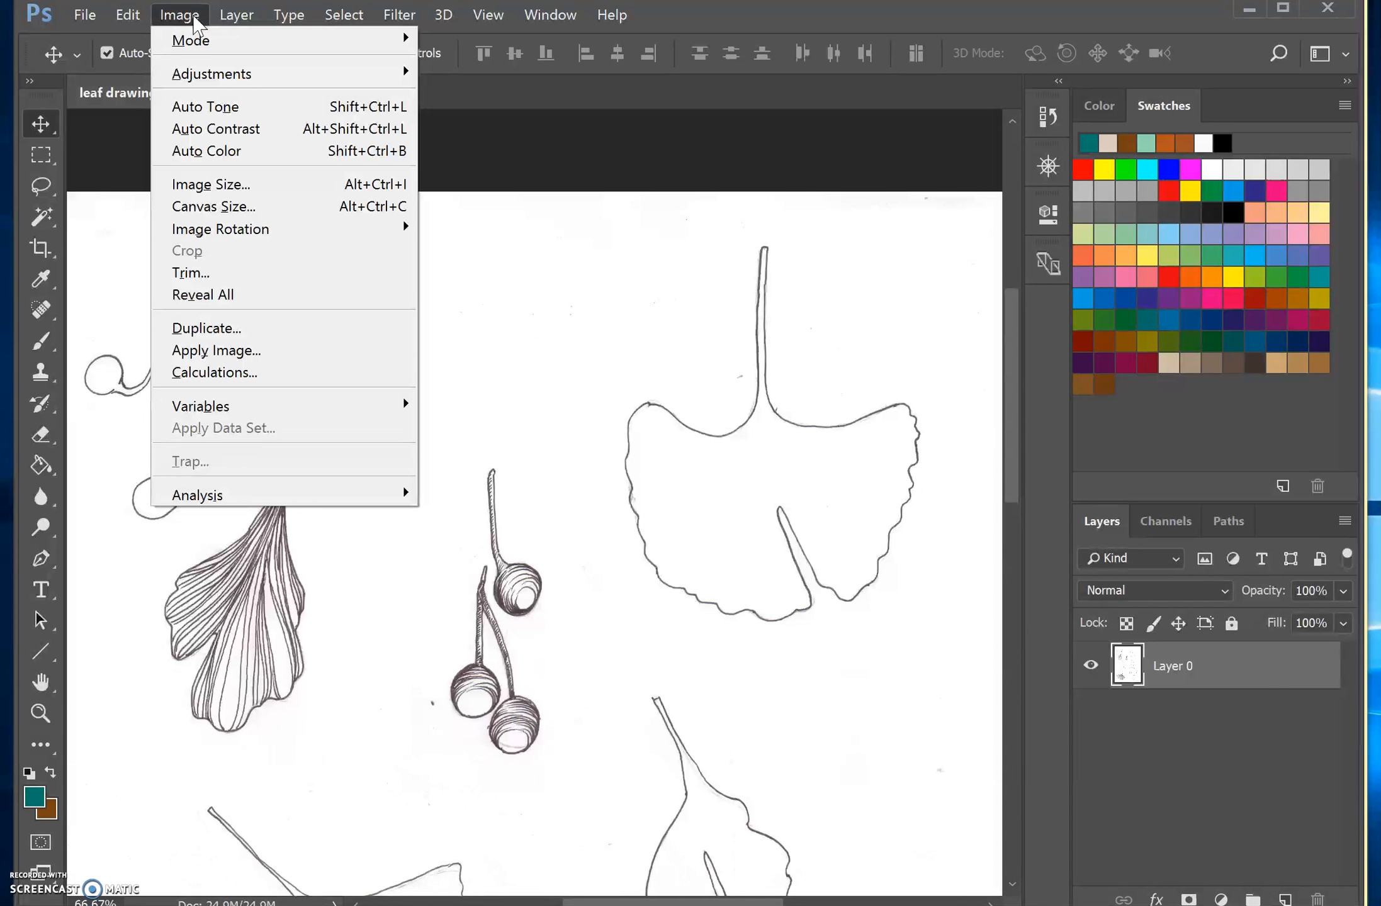
{"action": "left_click", "coordinate": [194, 41]}
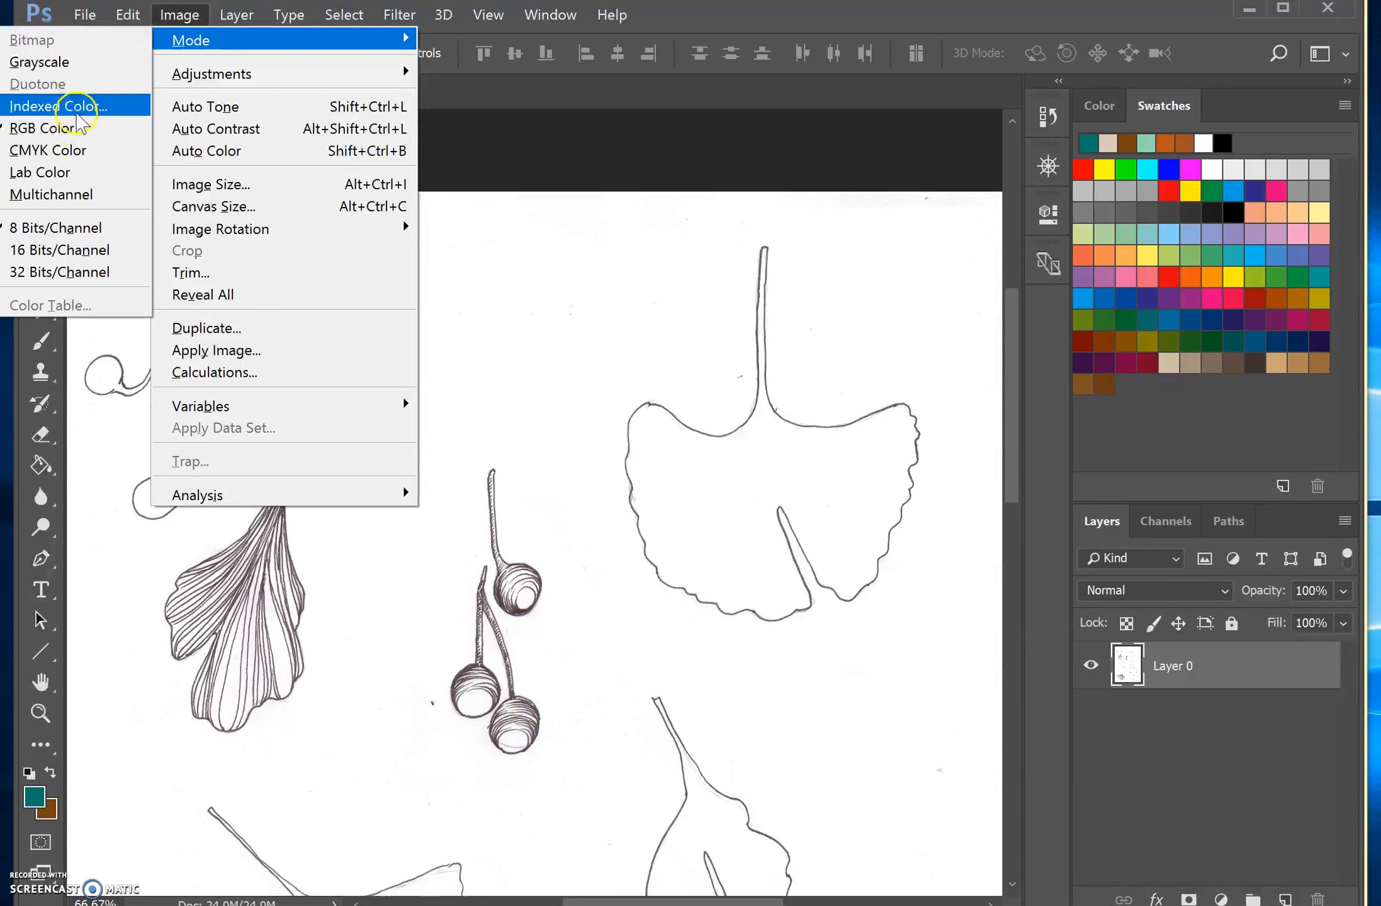
{"action": "mouse_move", "coordinate": [214, 74]}
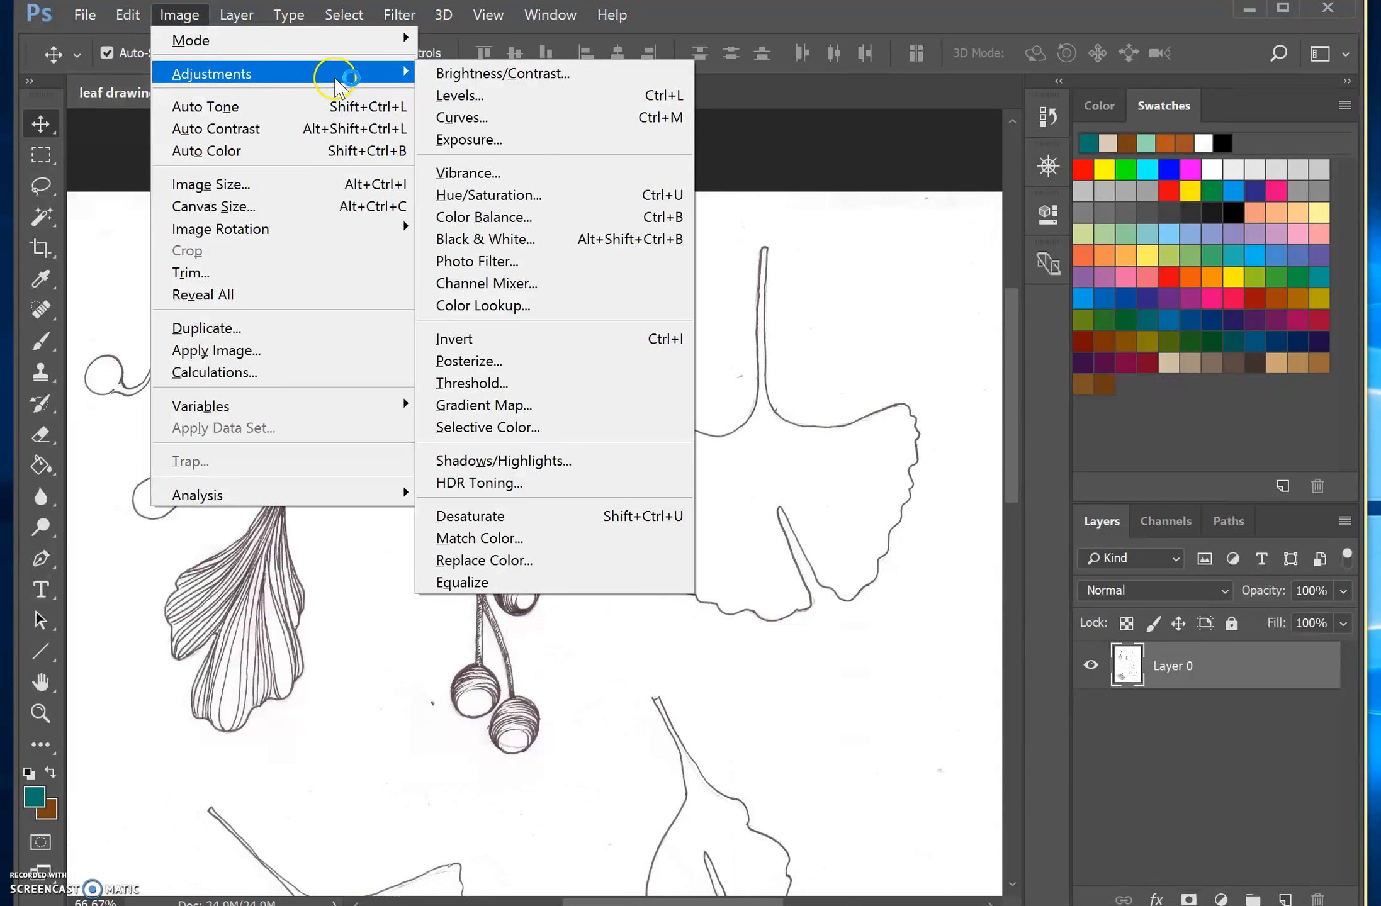
{"action": "left_click", "coordinate": [508, 74]}
{"action": "mouse_move", "coordinate": [858, 273]}
{"action": "left_mouse_down"}
{"action": "mouse_move", "coordinate": [890, 274]}
{"action": "mouse_move", "coordinate": [824, 275]}
{"action": "left_mouse_up"}
{"action": "left_click", "coordinate": [855, 330]}
{"action": "left_click_drag", "start_coordinate": [877, 331], "coordinate": [916, 327]}
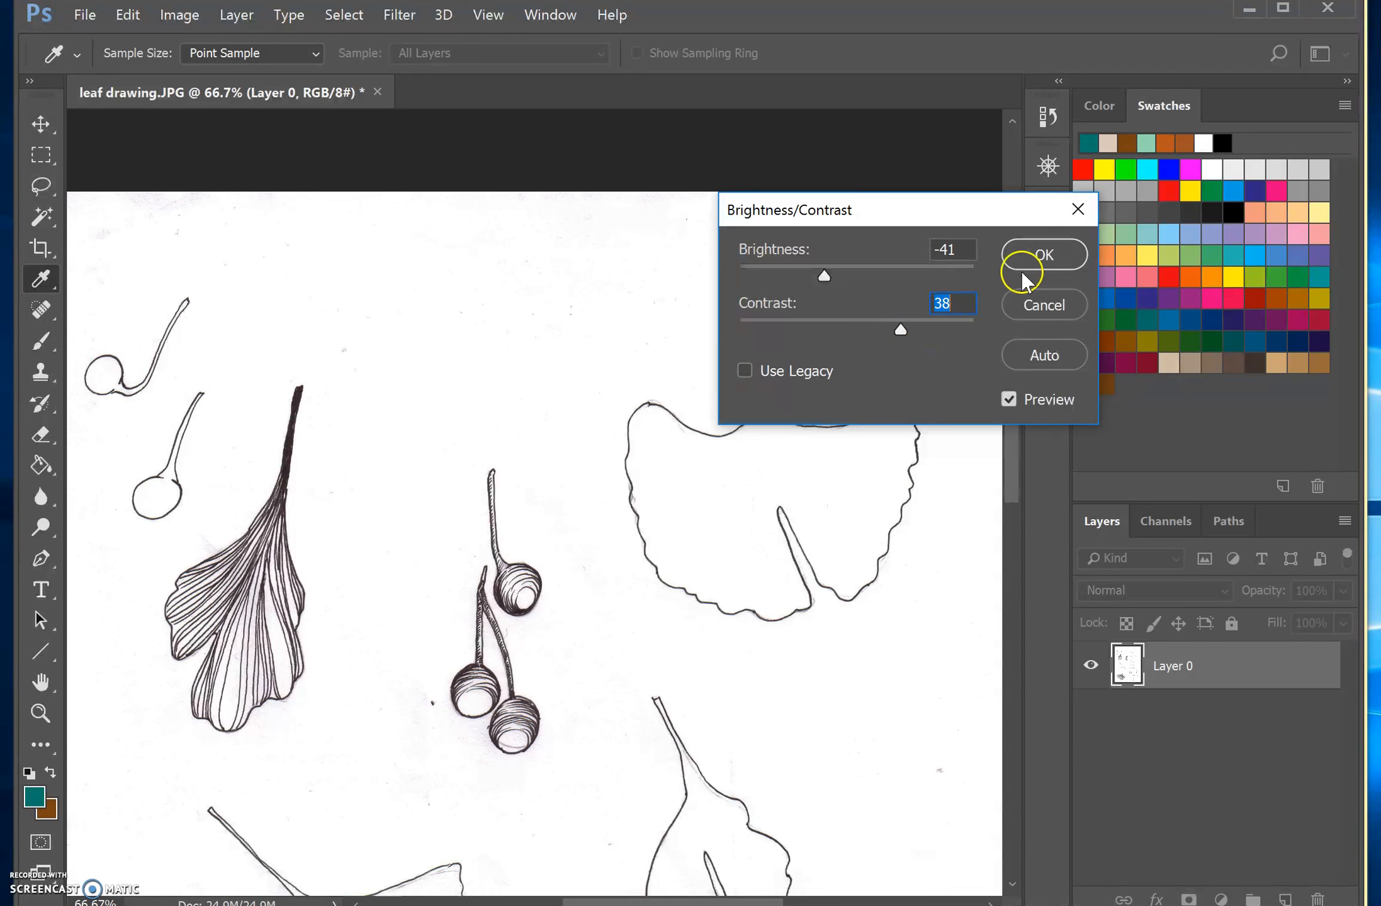
{"action": "left_click", "coordinate": [1041, 258]}
Step: Apply a Levels adjustment to the drawing with the shadow input at 80 and the midtones at 2.30
{"action": "left_click", "coordinate": [180, 14]}
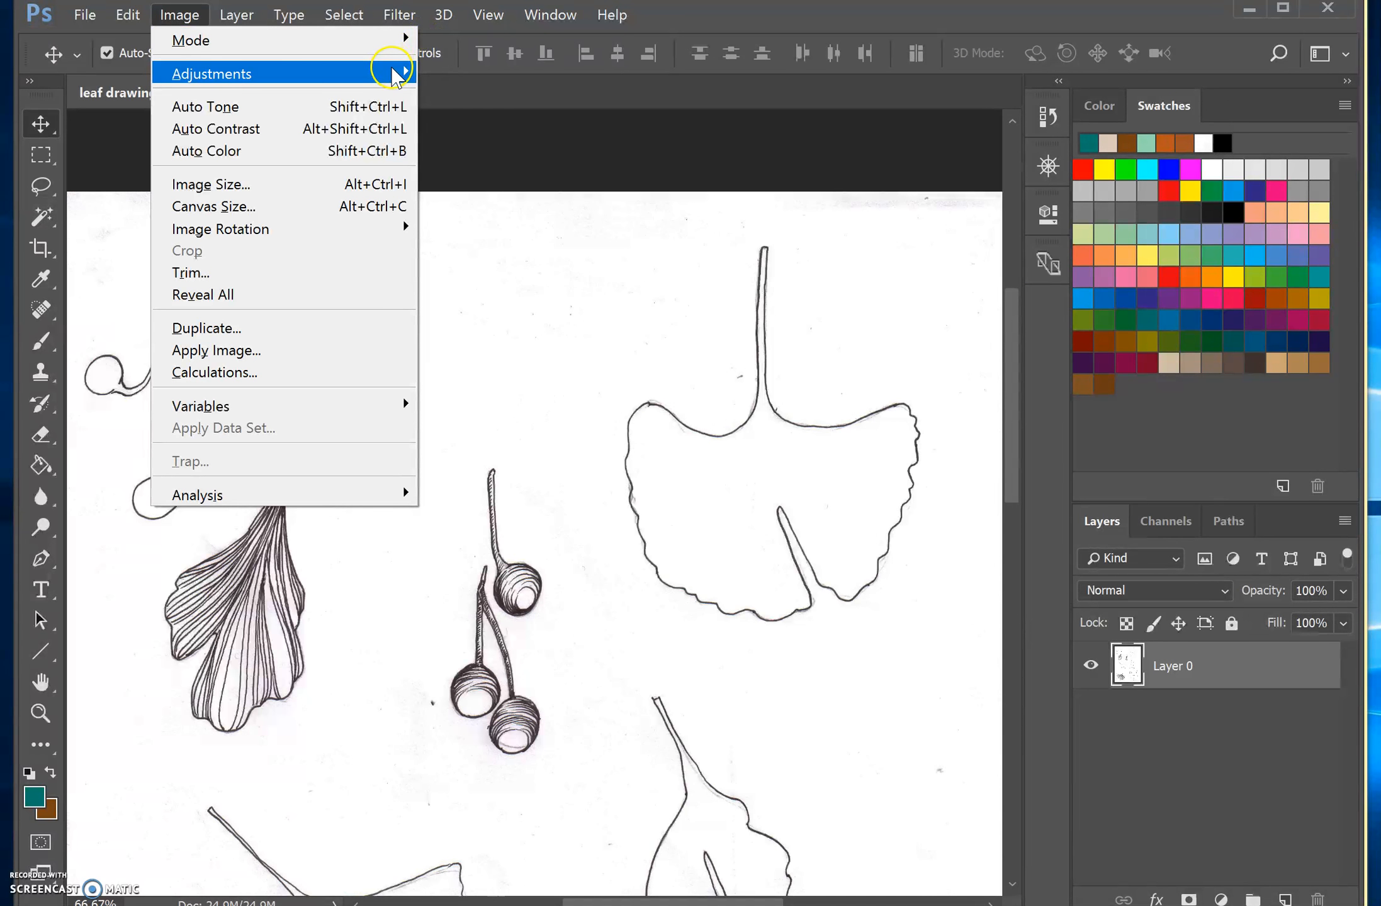
{"action": "mouse_move", "coordinate": [394, 70]}
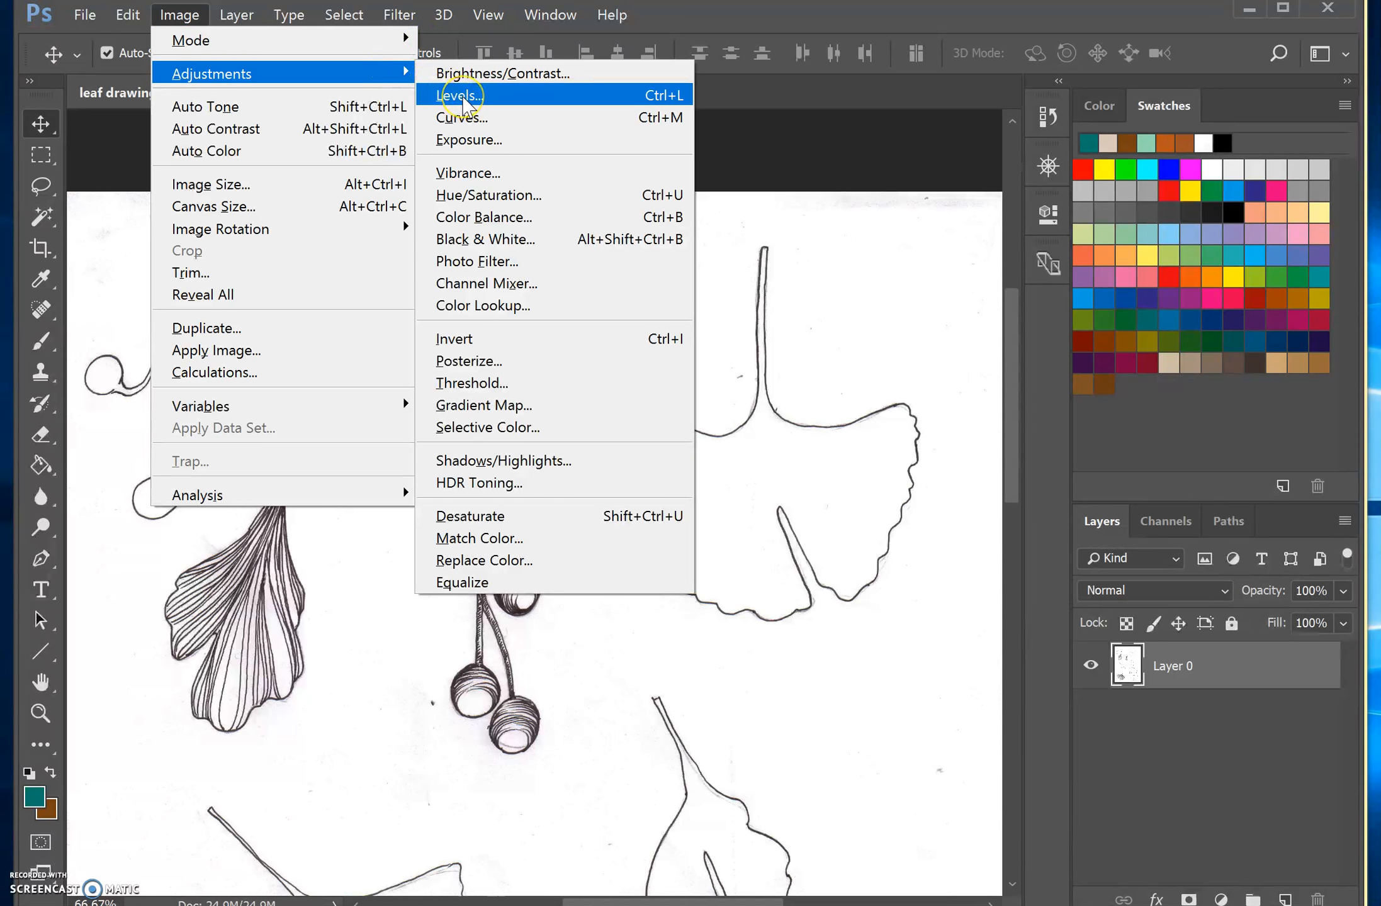
{"action": "left_click", "coordinate": [462, 95]}
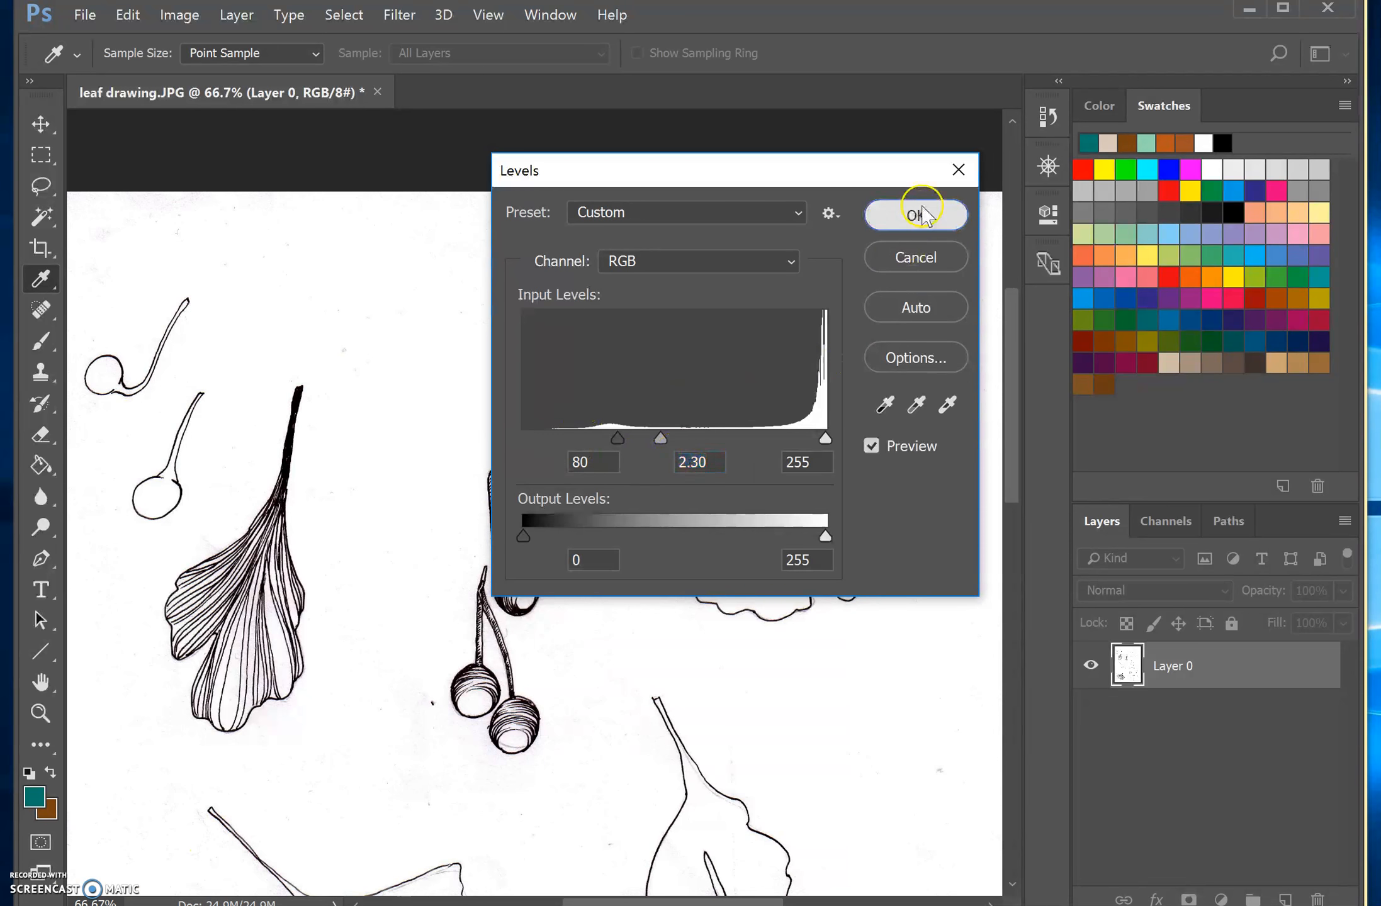
{"action": "left_click", "coordinate": [916, 215]}
{"action": "key", "text": "v"}
Step: Apply an Exposure adjustment of +1.15 to the drawing to clean up the white background
{"action": "left_click", "coordinate": [187, 14]}
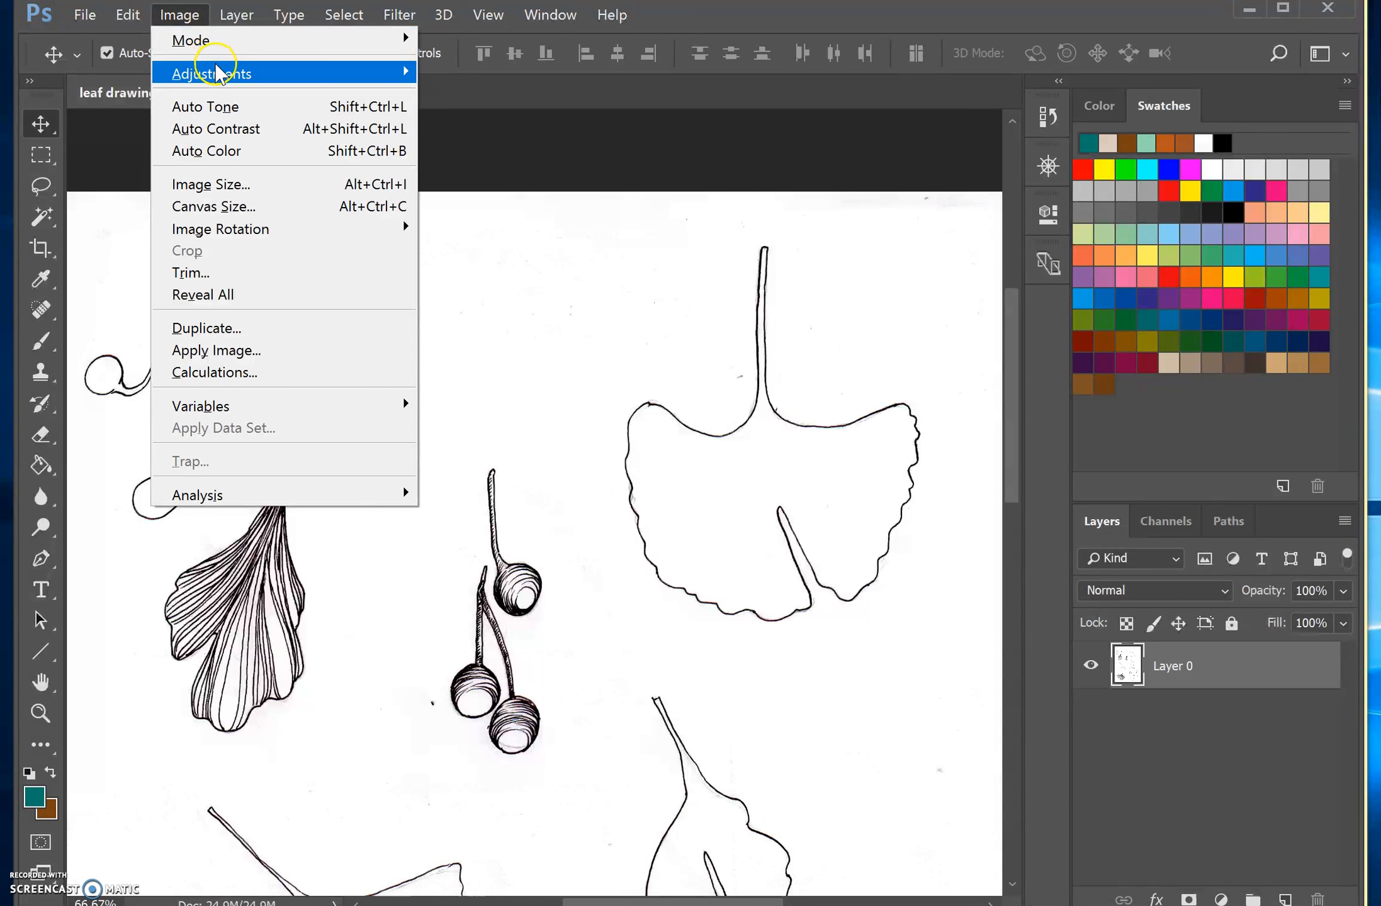
{"action": "mouse_move", "coordinate": [214, 73]}
{"action": "left_click", "coordinate": [469, 139]}
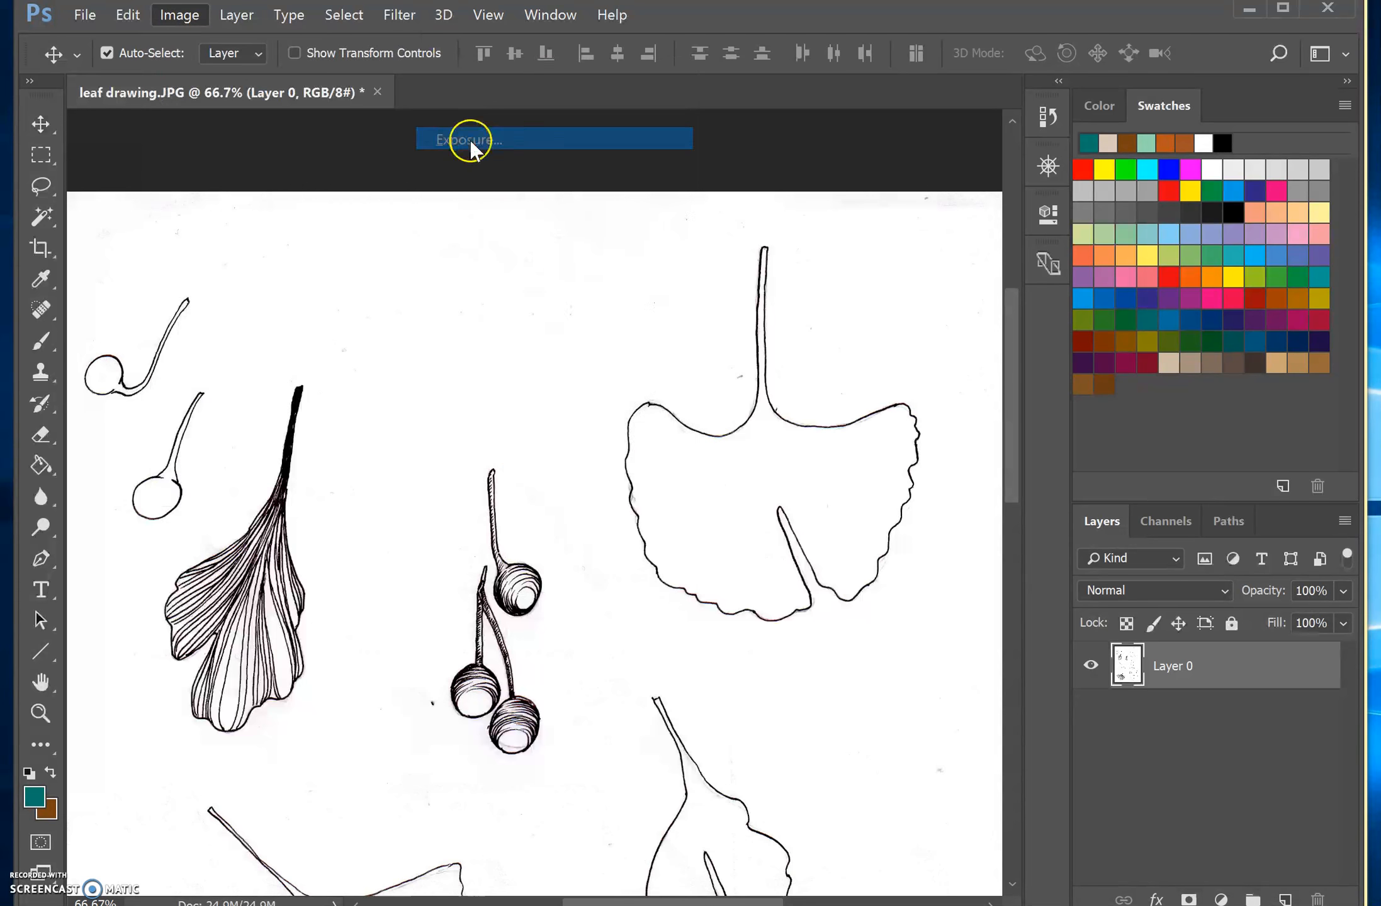
{"action": "mouse_move", "coordinate": [677, 353]}
{"action": "left_mouse_down"}
{"action": "mouse_move", "coordinate": [642, 354]}
{"action": "mouse_move", "coordinate": [703, 360]}
{"action": "left_mouse_up"}
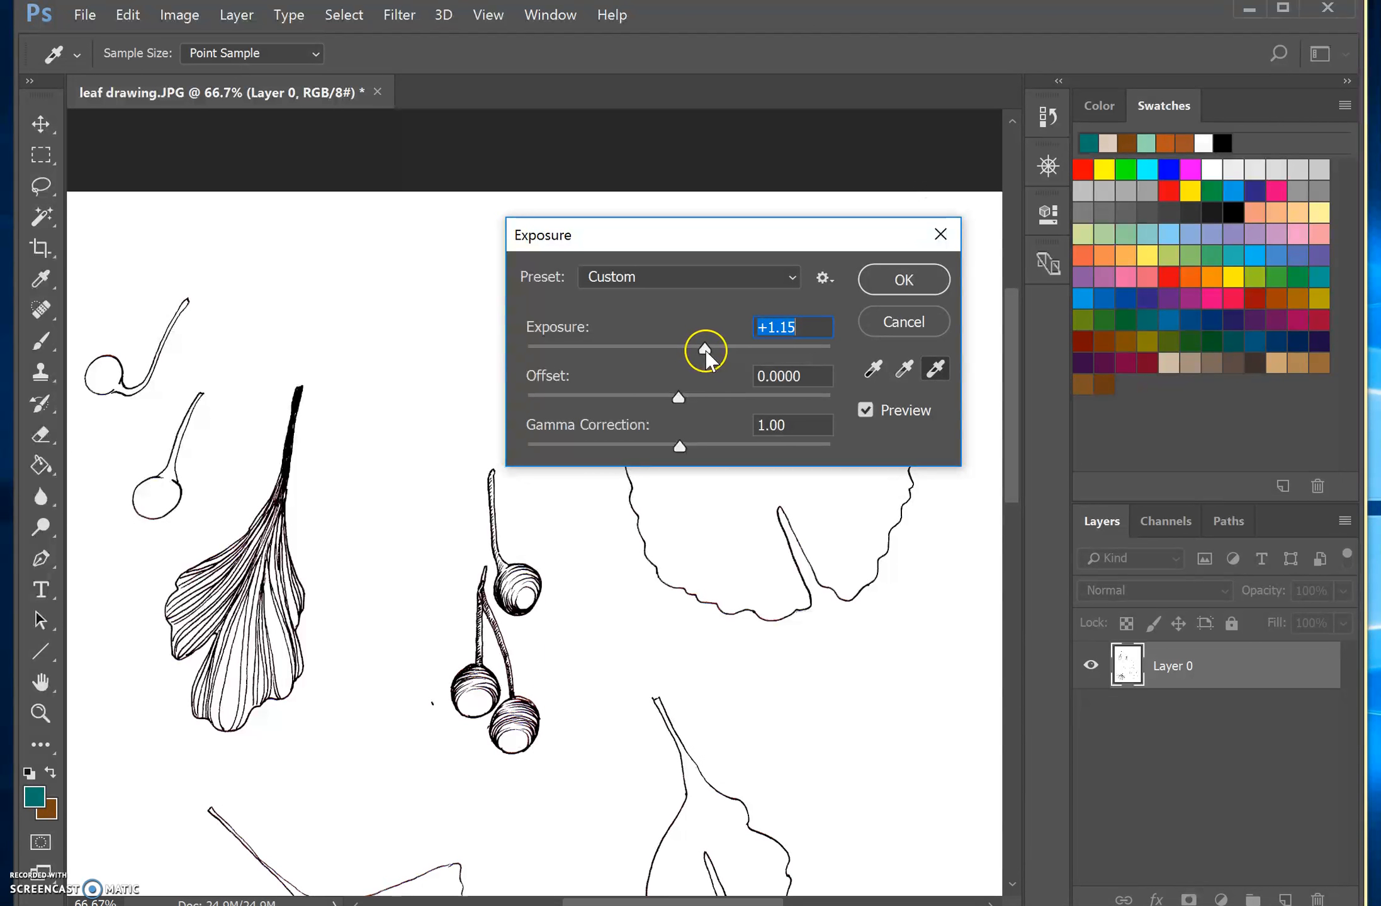
{"action": "left_click", "coordinate": [904, 280]}
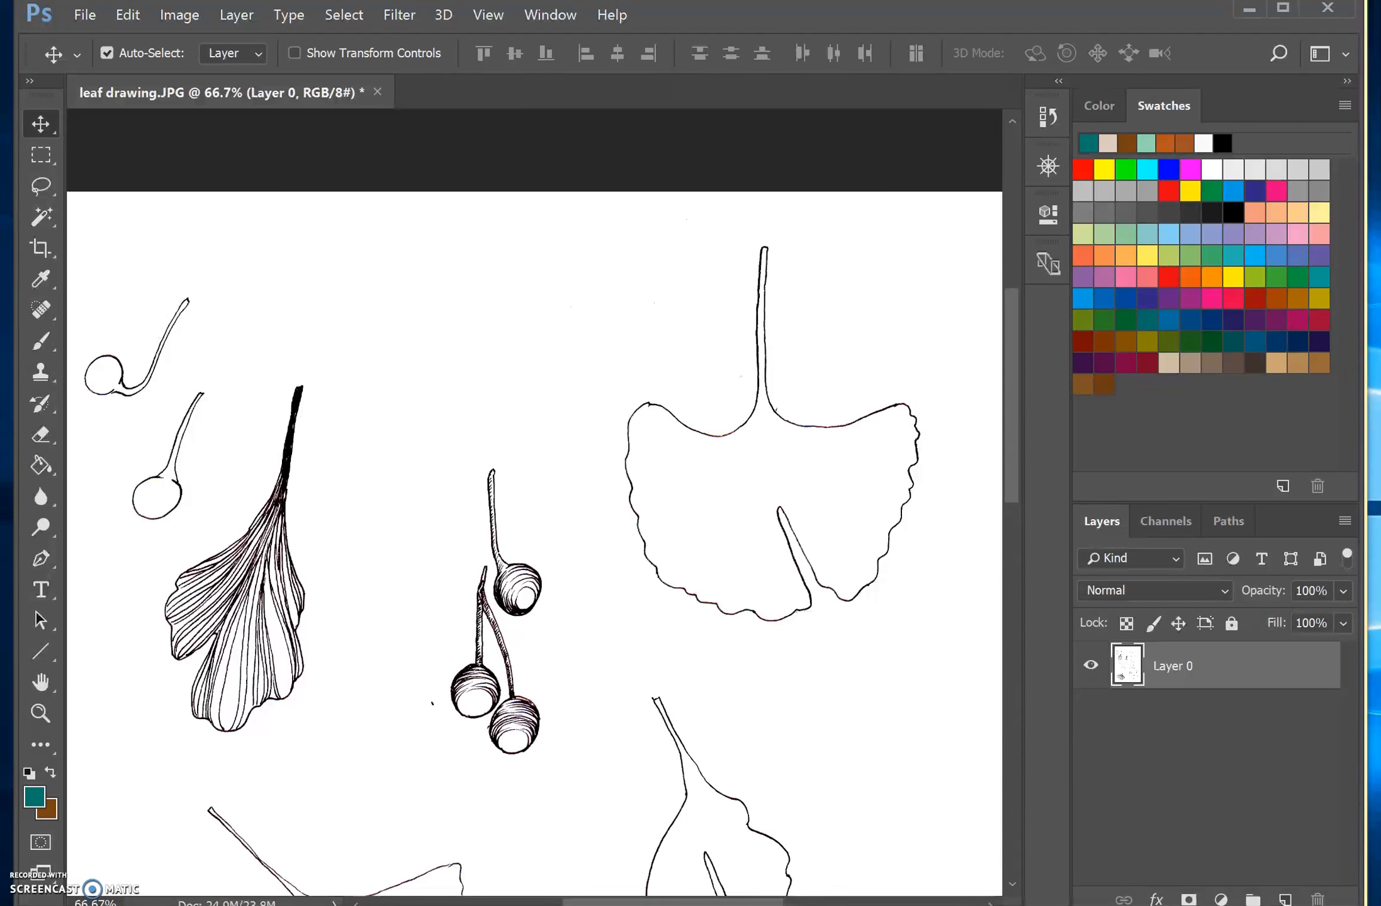
Step: Lasso the small shaded leaf, cut it onto its own layer, and name that layer "leaf detailed"
{"action": "key", "text": "ctrl+minus"}
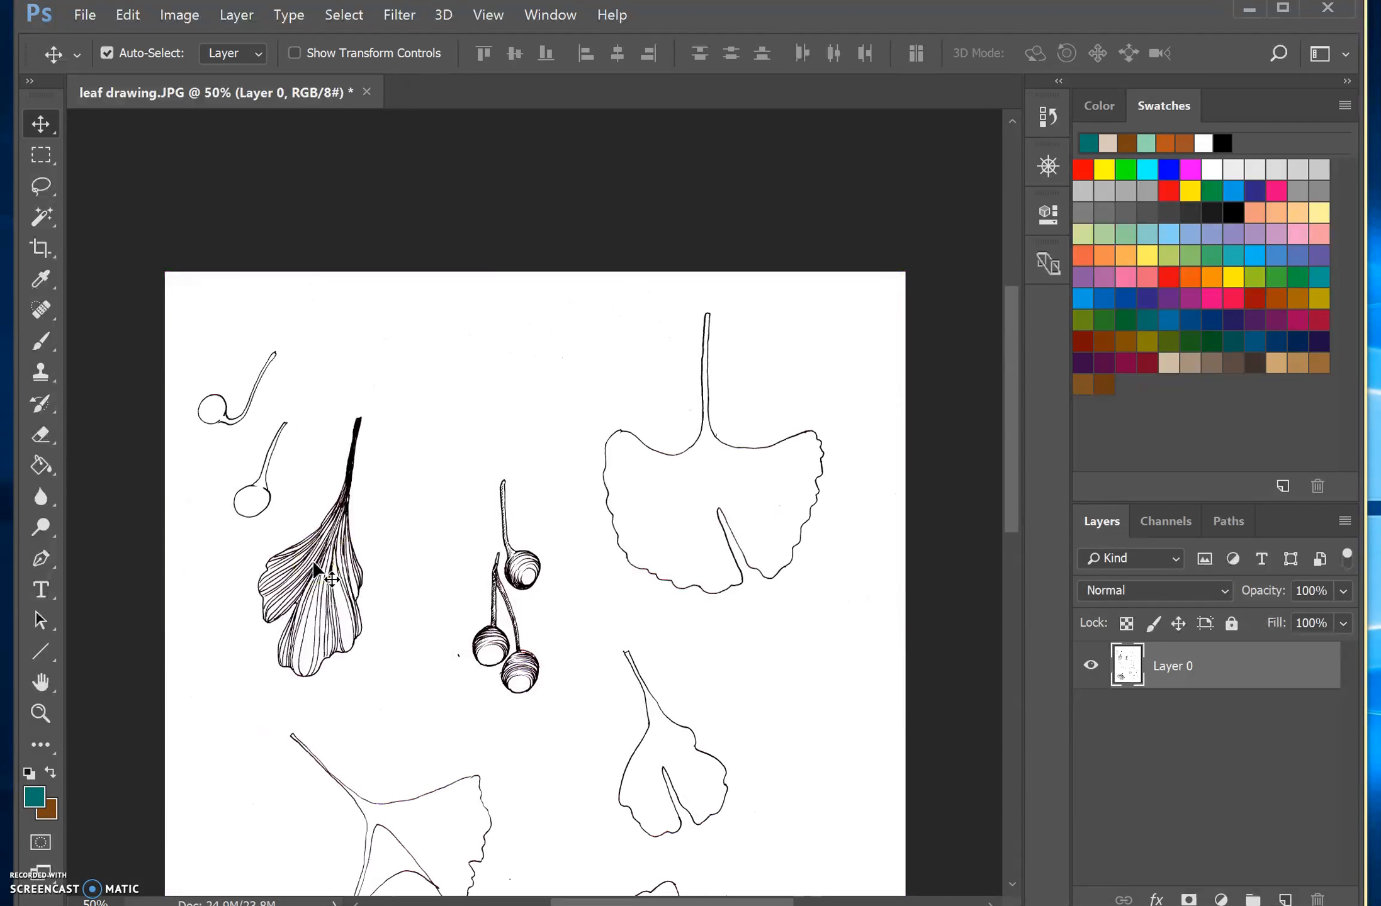
{"action": "key", "text": "ctrl+plus"}
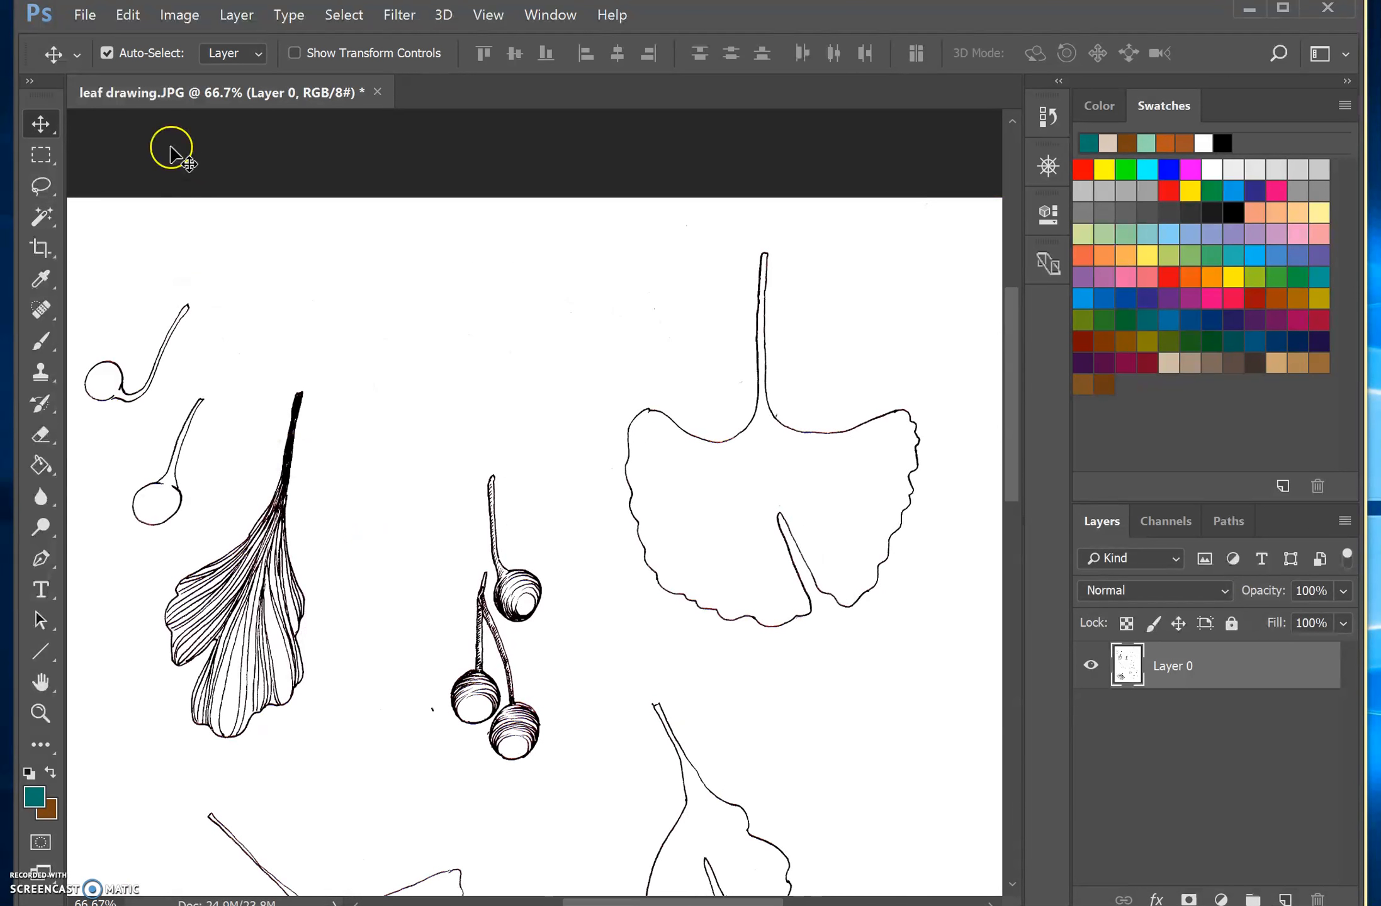
{"action": "left_click", "coordinate": [41, 187]}
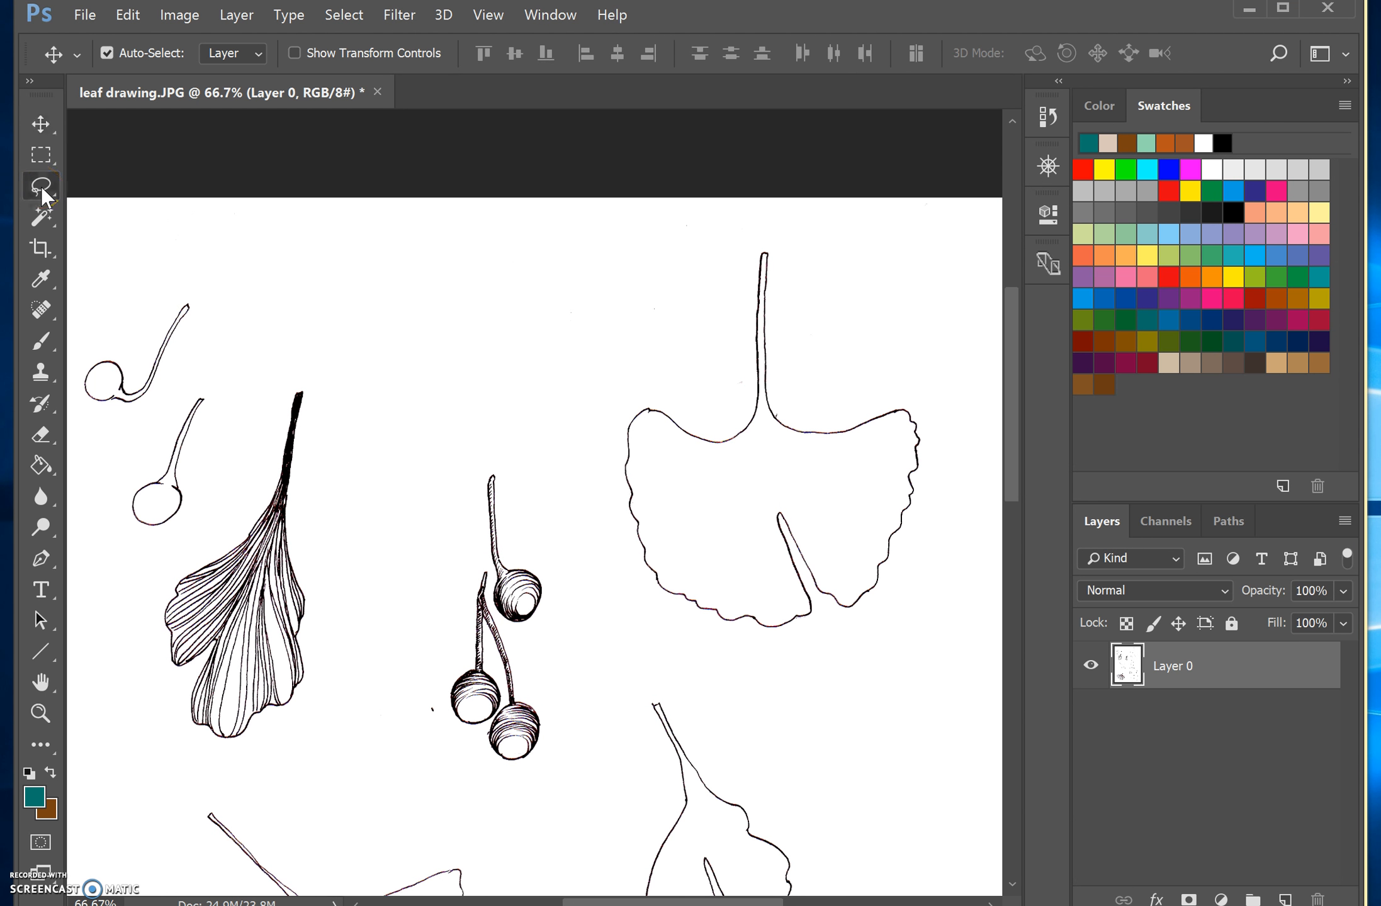
{"action": "mouse_move", "coordinate": [269, 355]}
{"action": "left_mouse_down"}
{"action": "mouse_move", "coordinate": [245, 477]}
{"action": "mouse_move", "coordinate": [216, 527]}
{"action": "mouse_move", "coordinate": [170, 557]}
{"action": "mouse_move", "coordinate": [137, 655]}
{"action": "mouse_move", "coordinate": [219, 788]}
{"action": "mouse_move", "coordinate": [304, 770]}
{"action": "mouse_move", "coordinate": [350, 704]}
{"action": "mouse_move", "coordinate": [382, 591]}
{"action": "mouse_move", "coordinate": [369, 458]}
{"action": "mouse_move", "coordinate": [337, 368]}
{"action": "mouse_move", "coordinate": [273, 369]}
{"action": "left_mouse_up"}
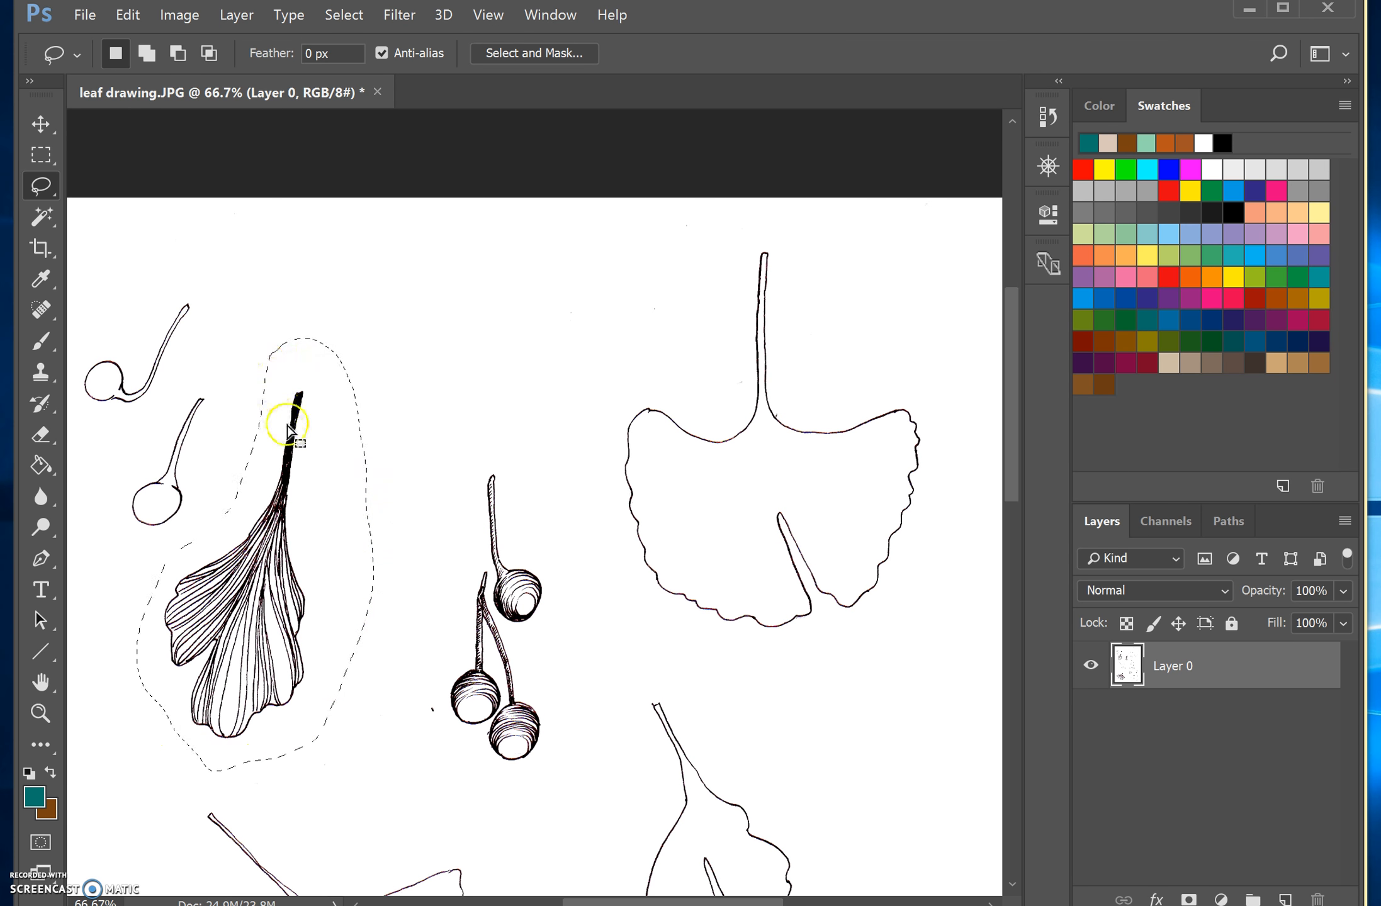
{"action": "right_click", "coordinate": [293, 428]}
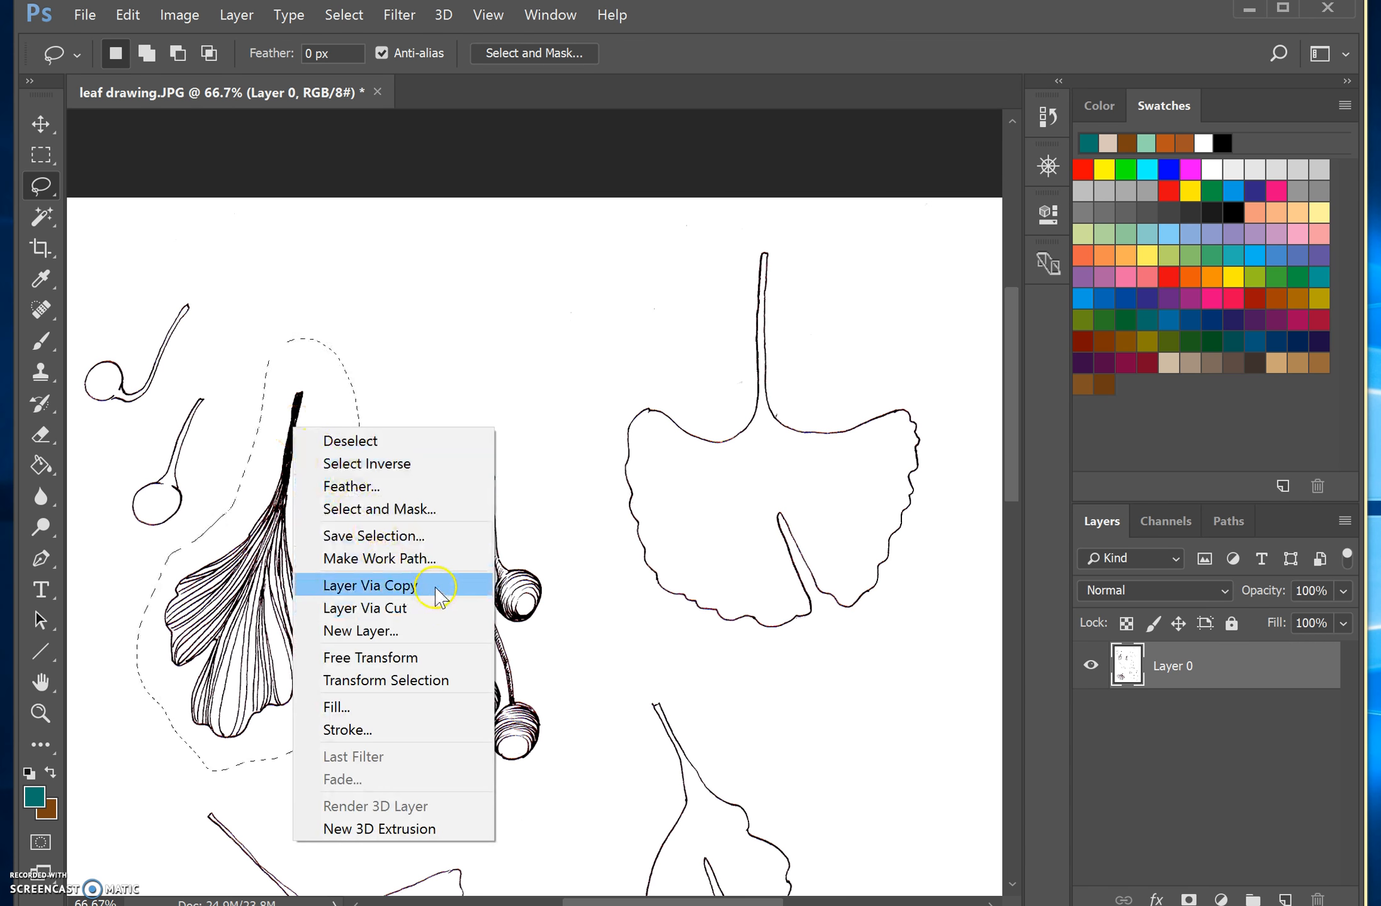
{"action": "left_click", "coordinate": [436, 614]}
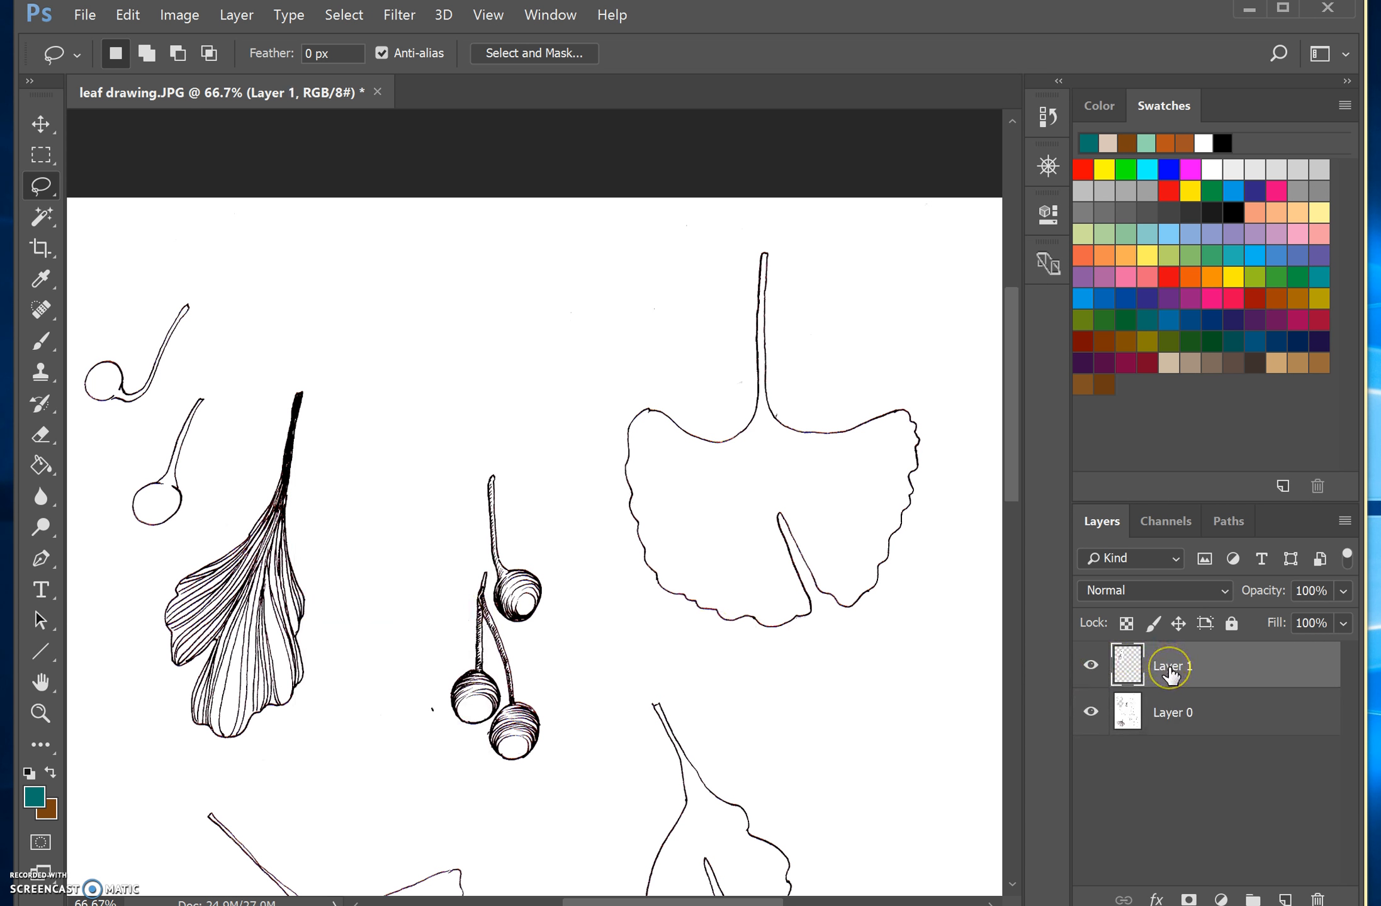
{"action": "double_click", "coordinate": [1171, 668]}
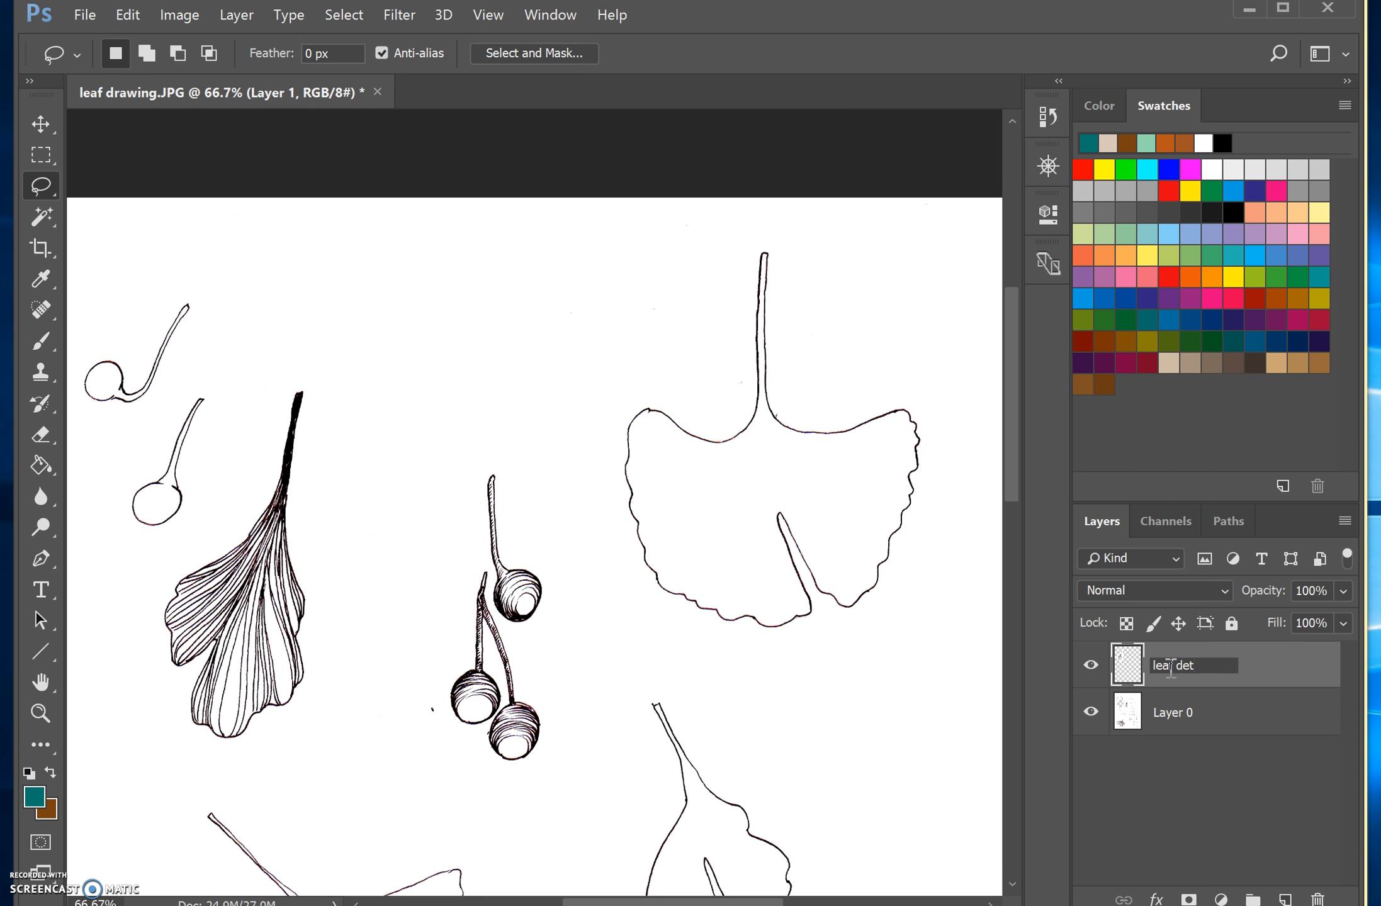
{"action": "type", "text": "leaf detailed"}
{"action": "key", "text": "Return"}
Step: Lasso the cluster of three shaded nuts on Layer 0, cut it to a new layer, and name it "gumnut"
{"action": "left_click", "coordinate": [1219, 725]}
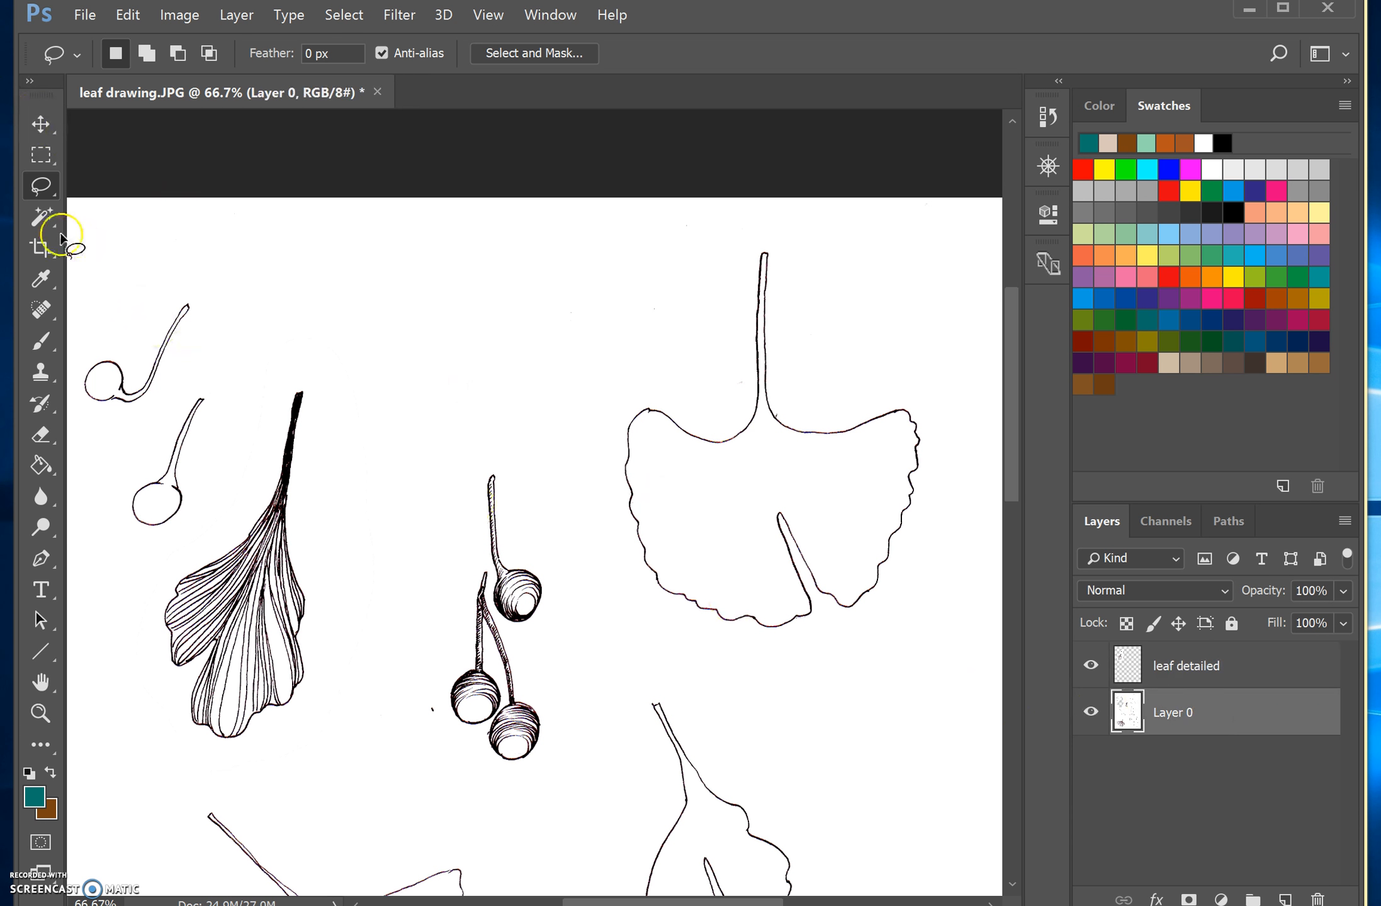
{"action": "mouse_move", "coordinate": [465, 461]}
{"action": "left_mouse_down"}
{"action": "mouse_move", "coordinate": [431, 605]}
{"action": "mouse_move", "coordinate": [440, 720]}
{"action": "mouse_move", "coordinate": [487, 784]}
{"action": "mouse_move", "coordinate": [559, 771]}
{"action": "mouse_move", "coordinate": [589, 652]}
{"action": "mouse_move", "coordinate": [587, 545]}
{"action": "mouse_move", "coordinate": [522, 459]}
{"action": "mouse_move", "coordinate": [485, 442]}
{"action": "mouse_move", "coordinate": [465, 465]}
{"action": "left_mouse_up"}
{"action": "right_click", "coordinate": [494, 532]}
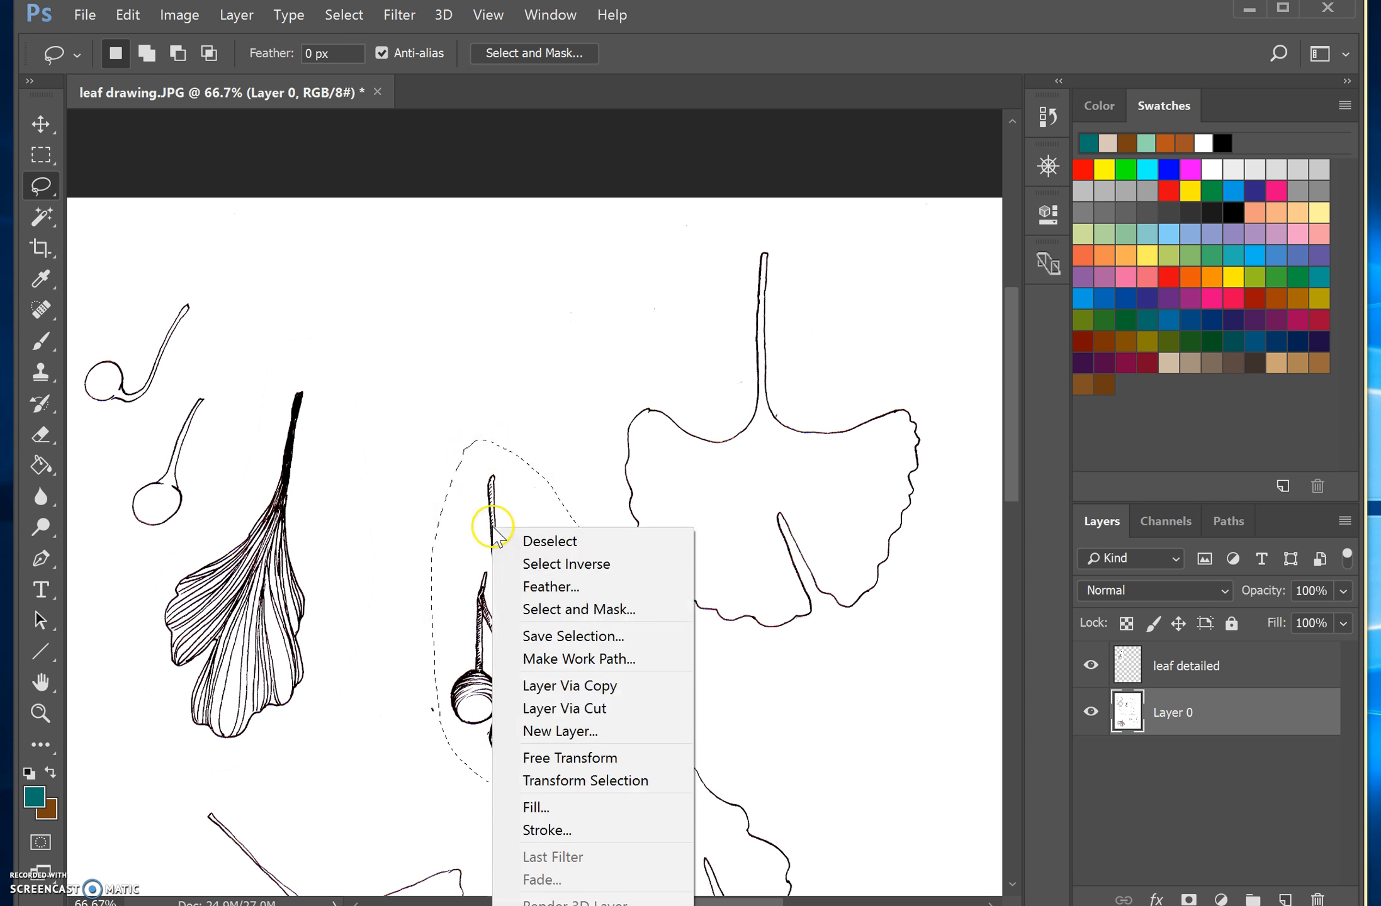
{"action": "left_click", "coordinate": [616, 708]}
{"action": "double_click", "coordinate": [1173, 713]}
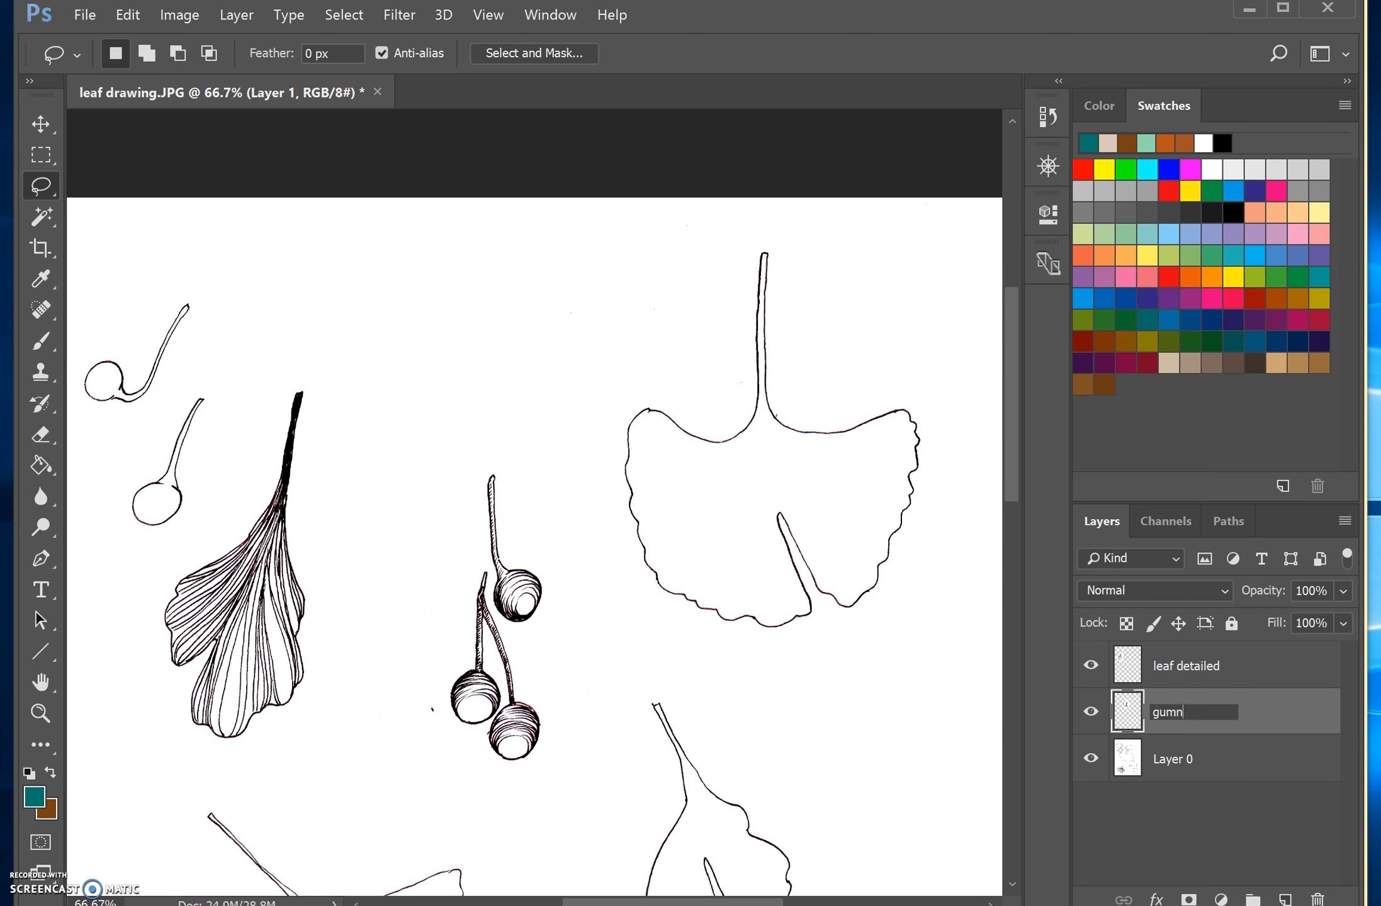
Step: Lasso the large upper outlined leaf on Layer 0, cut it to a new layer, and name it "ginko"
{"action": "left_click", "coordinate": [1171, 759]}
{"action": "mouse_move", "coordinate": [732, 245]}
{"action": "left_mouse_down"}
{"action": "mouse_move", "coordinate": [680, 321]}
{"action": "mouse_move", "coordinate": [591, 371]}
{"action": "mouse_move", "coordinate": [572, 472]}
{"action": "mouse_move", "coordinate": [620, 580]}
{"action": "mouse_move", "coordinate": [674, 636]}
{"action": "mouse_move", "coordinate": [803, 669]}
{"action": "mouse_move", "coordinate": [900, 593]}
{"action": "mouse_move", "coordinate": [953, 496]}
{"action": "mouse_move", "coordinate": [932, 377]}
{"action": "mouse_move", "coordinate": [809, 250]}
{"action": "mouse_move", "coordinate": [730, 245]}
{"action": "left_mouse_up"}
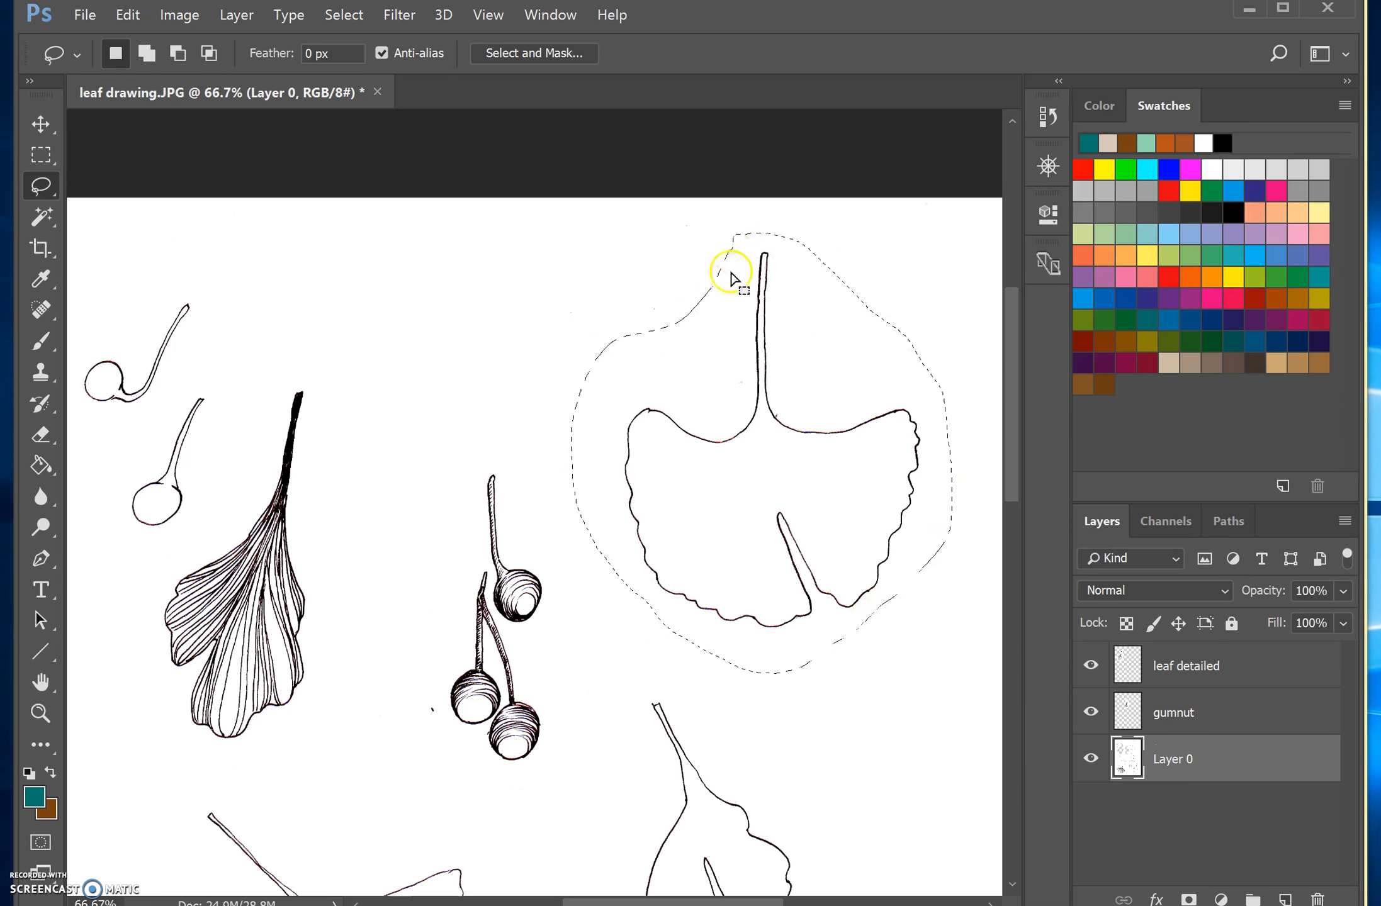
{"action": "right_click", "coordinate": [758, 363]}
{"action": "left_click", "coordinate": [812, 539]}
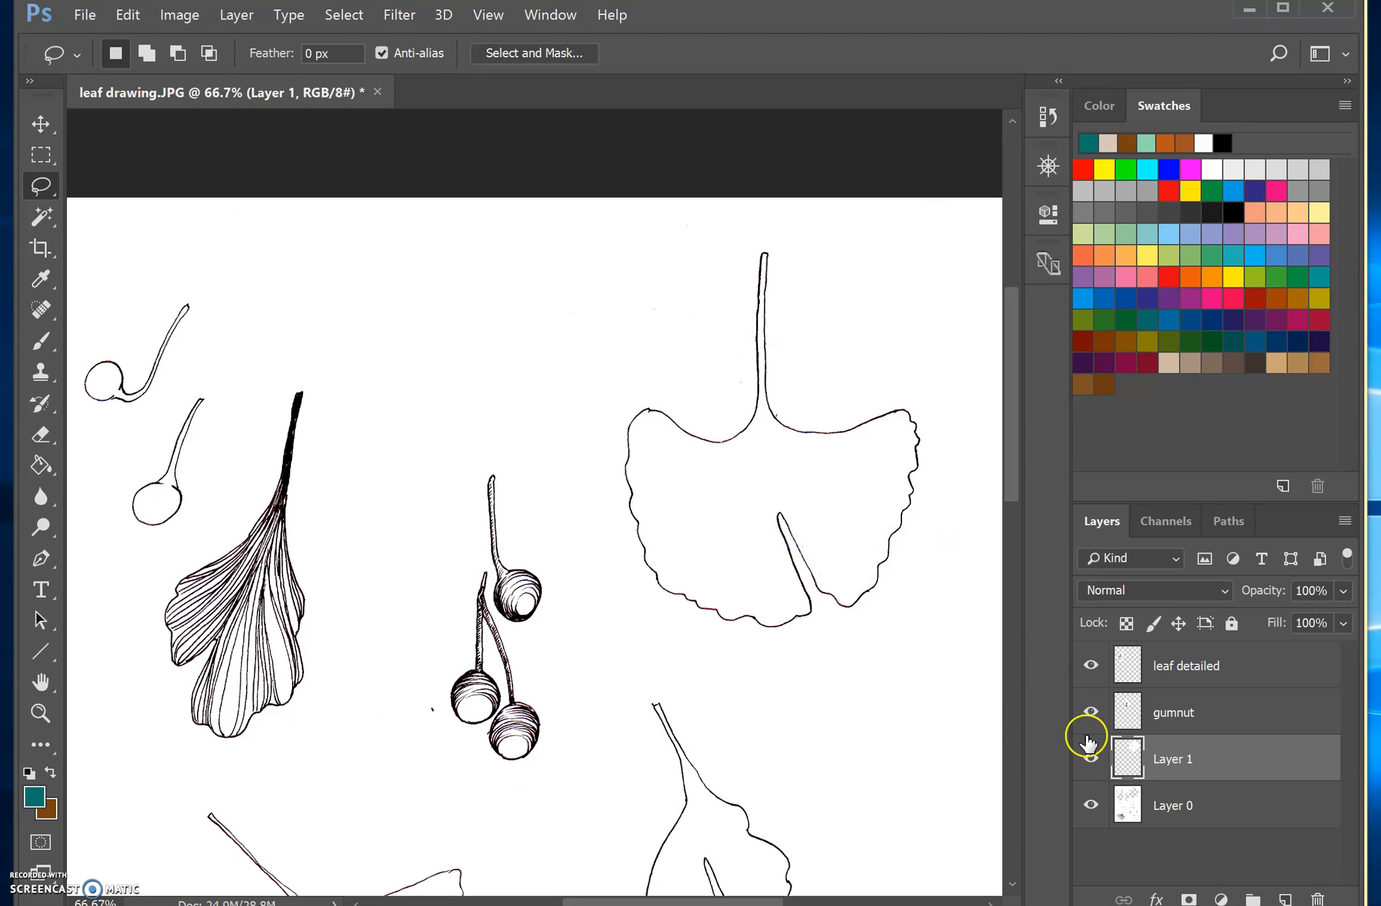
{"action": "double_click", "coordinate": [1168, 760]}
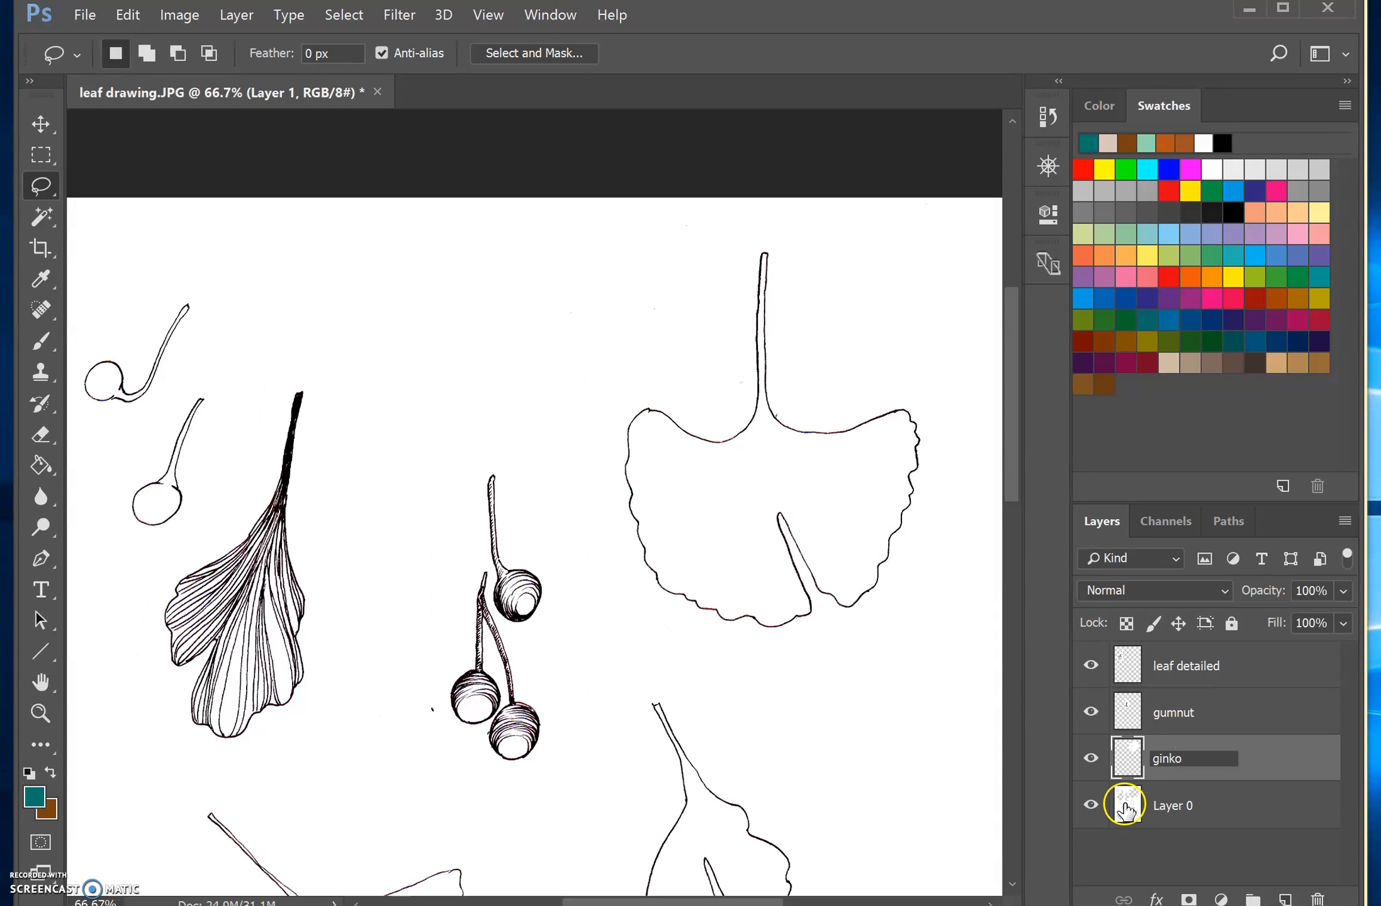
Step: Hide Layer 0 so only the cut-out drawings are shown
{"action": "left_click", "coordinate": [1182, 807]}
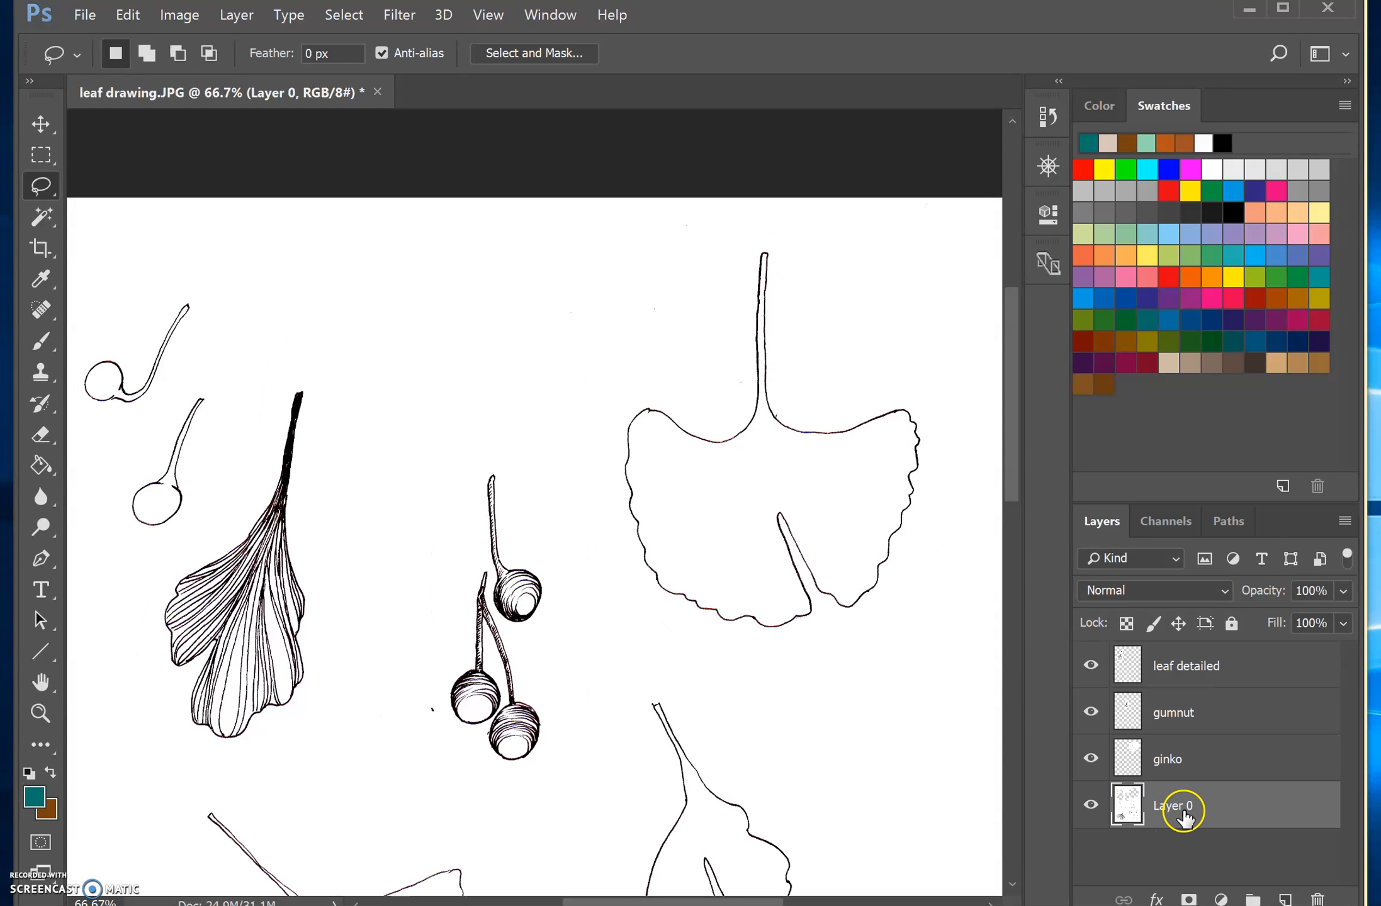
{"action": "key", "text": "ctrl+0"}
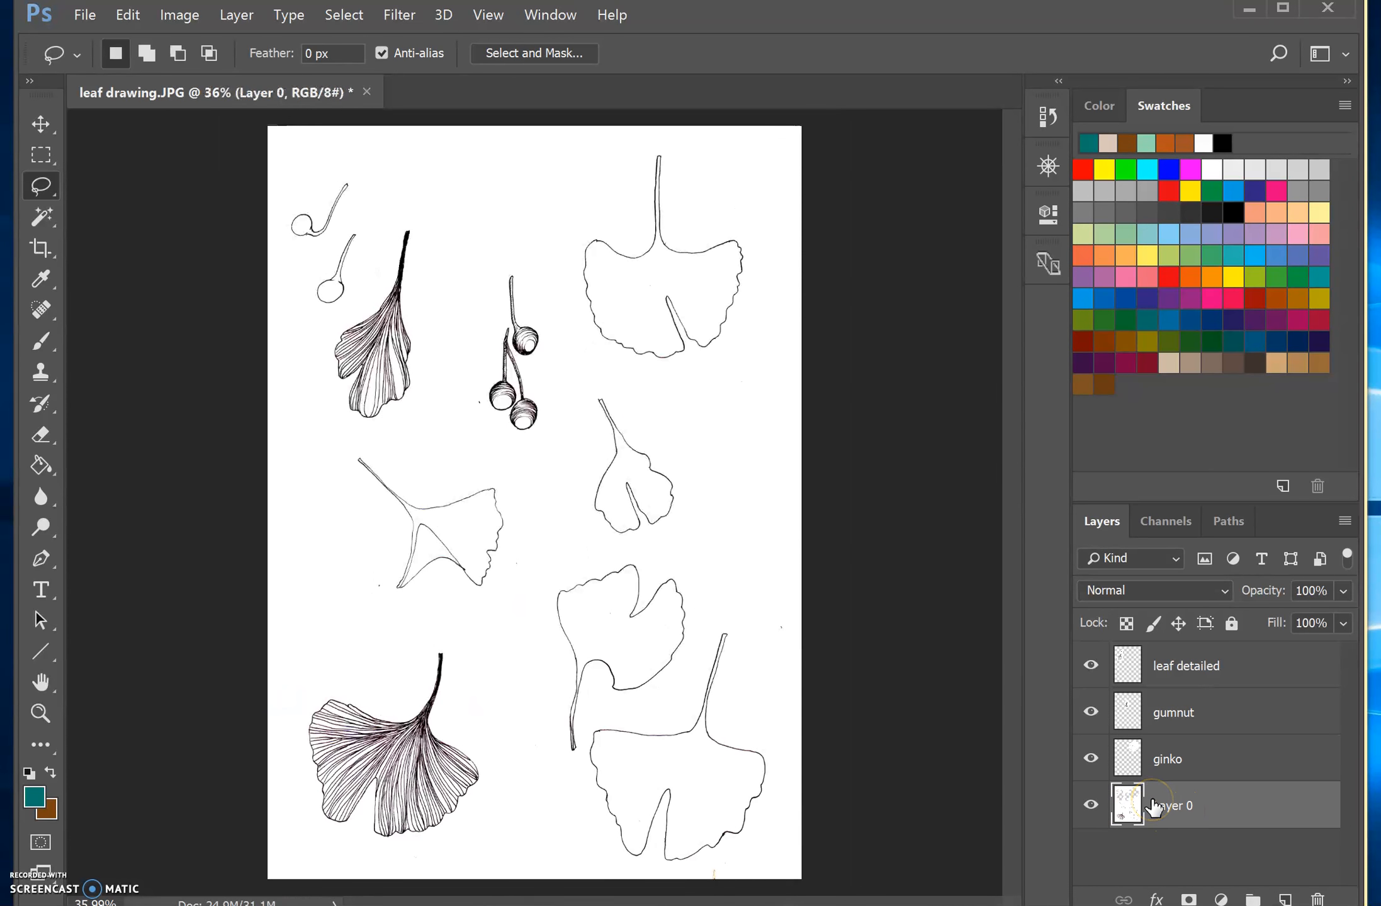
{"action": "left_click", "coordinate": [1091, 805]}
Step: Make the leaf detailed layer active and choose the Magic Wand tool
{"action": "left_click", "coordinate": [1188, 763]}
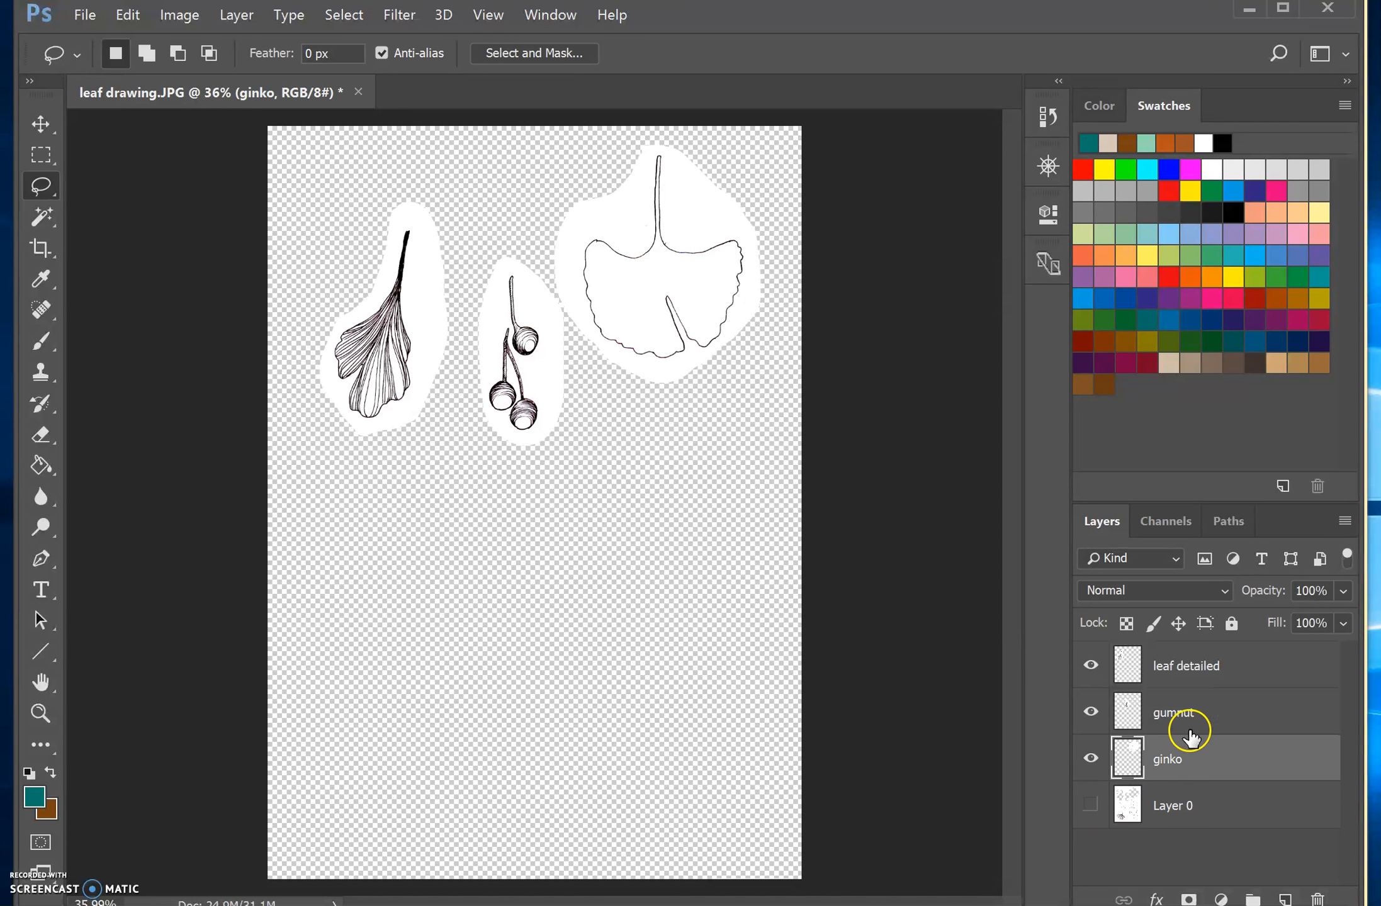
{"action": "left_click", "coordinate": [1189, 713]}
{"action": "left_click", "coordinate": [1194, 670]}
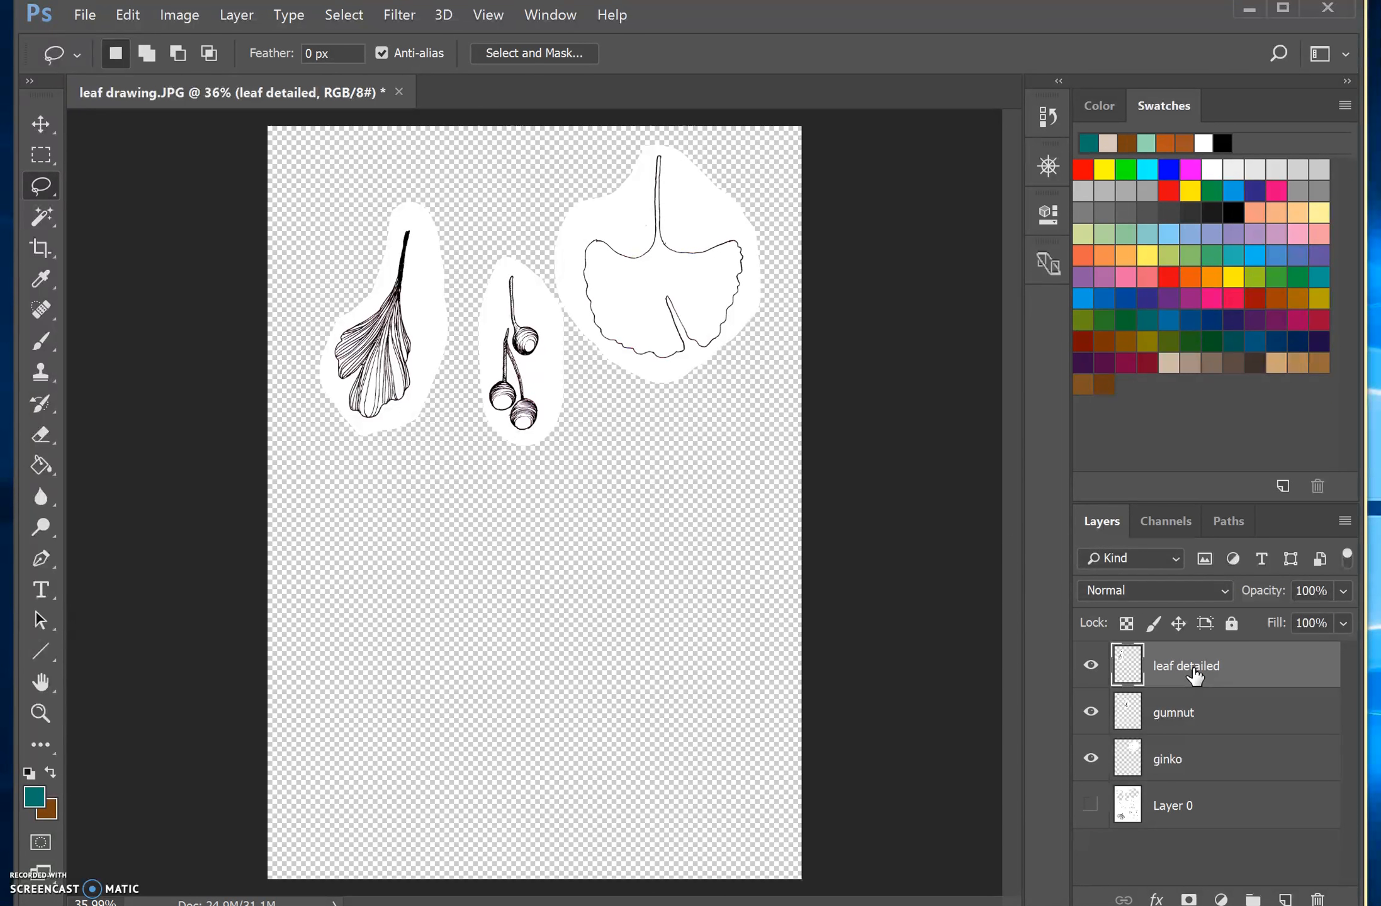
{"action": "left_click", "coordinate": [1196, 676]}
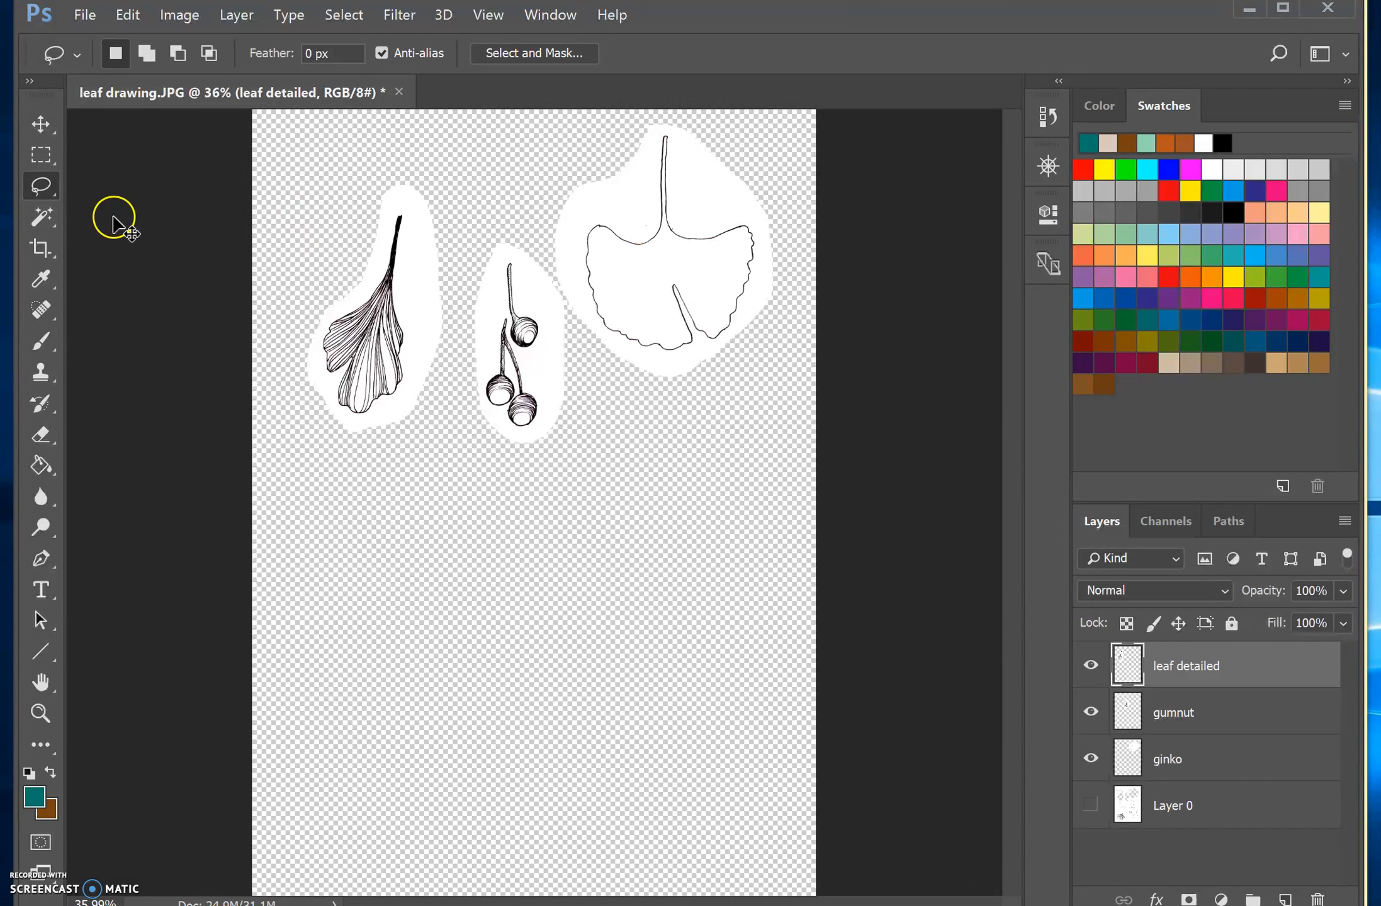
{"action": "key", "text": "ctrl+plus"}
{"action": "key", "text": "ctrl+plus"}
{"action": "left_click_drag", "start_coordinate": [1017, 526], "coordinate": [1008, 456]}
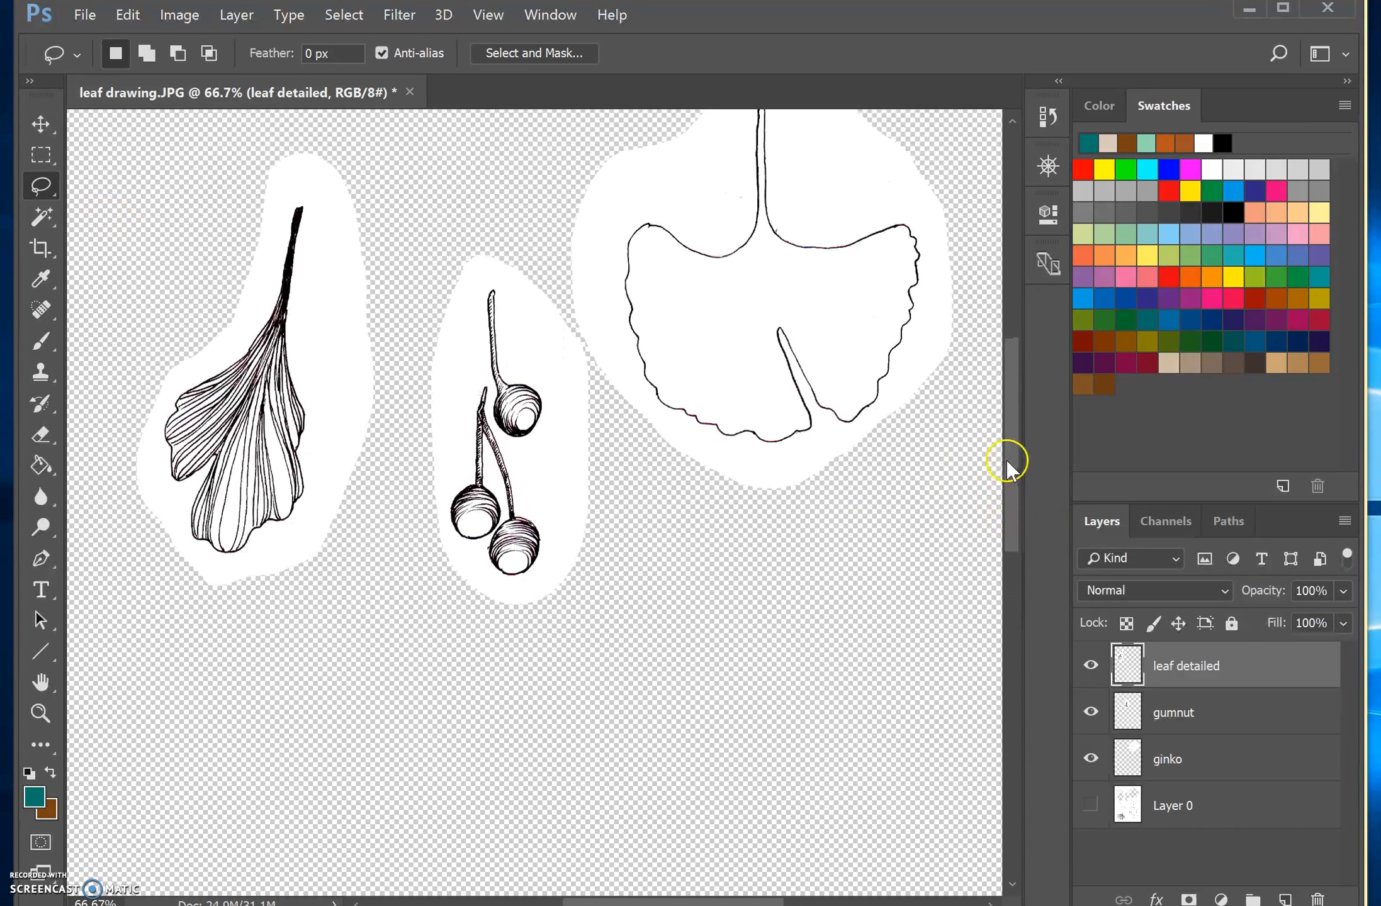
{"action": "left_click", "coordinate": [49, 215]}
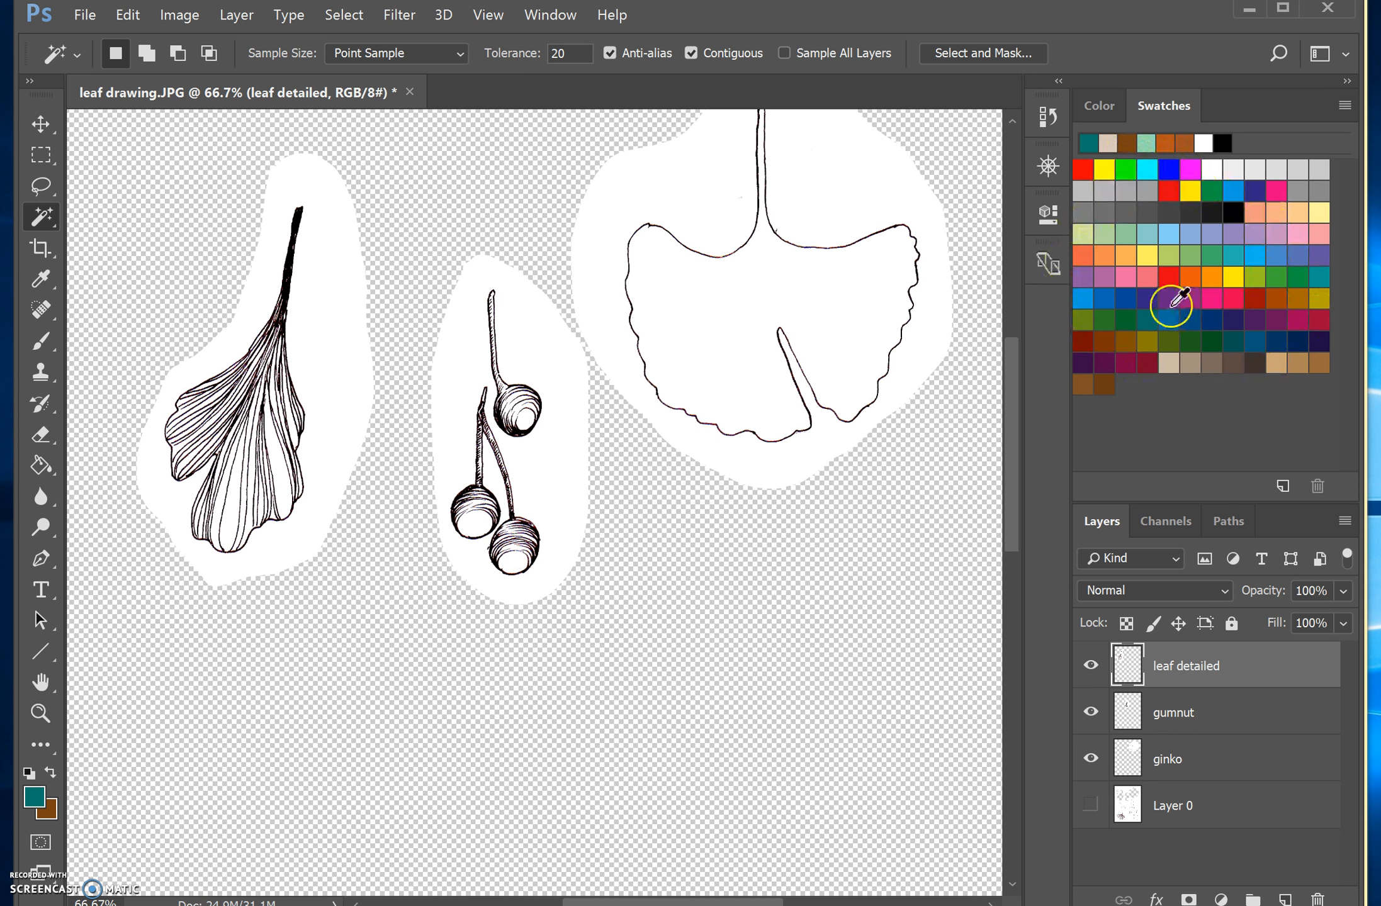
Step: Replace the current colour swatches with the PANTONE solid uncoated set
{"action": "left_click", "coordinate": [1344, 106]}
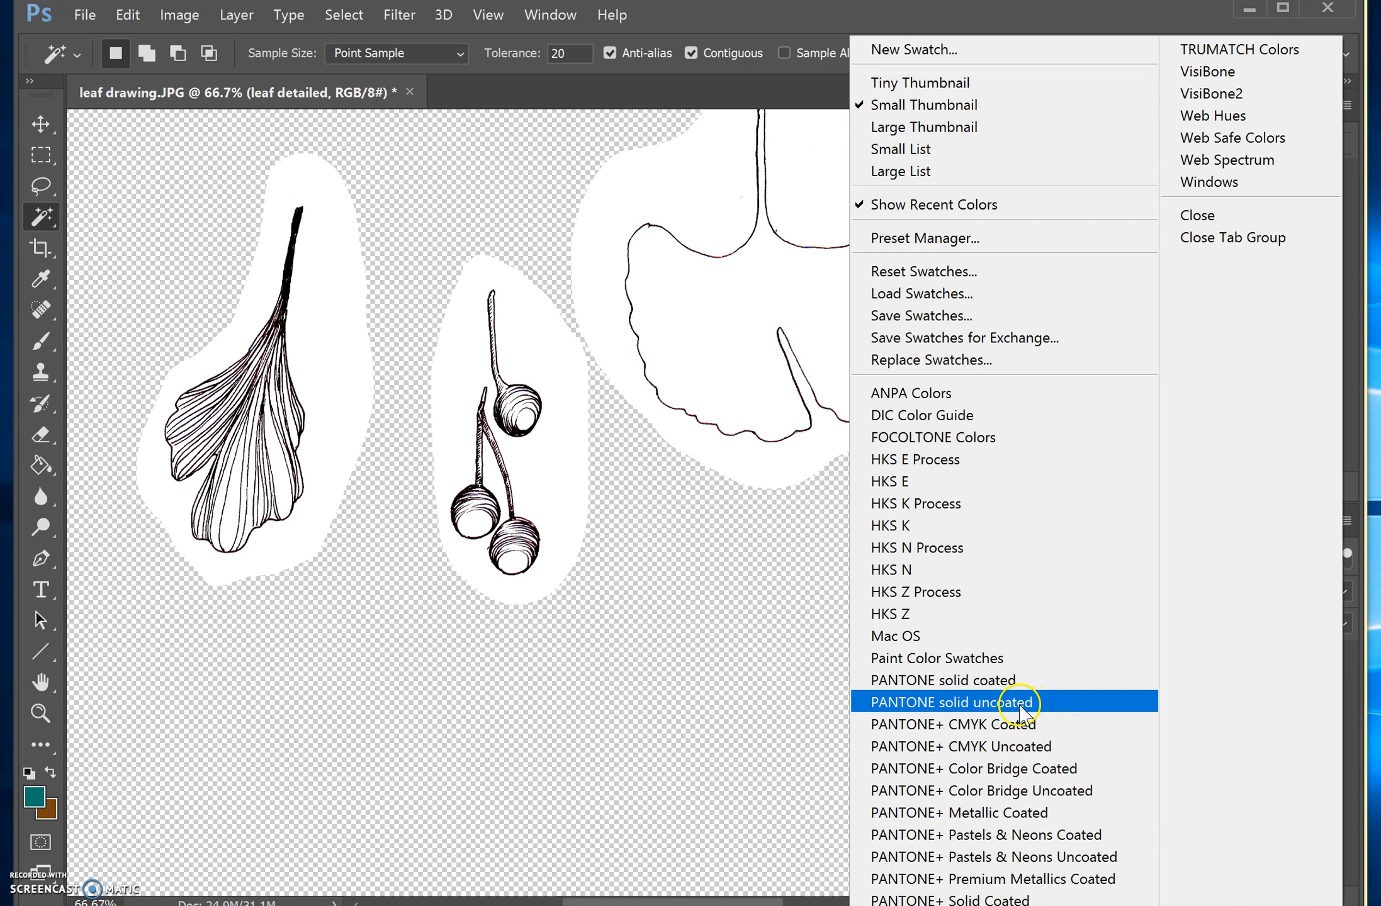
{"action": "left_click", "coordinate": [1024, 713]}
{"action": "left_click", "coordinate": [589, 368]}
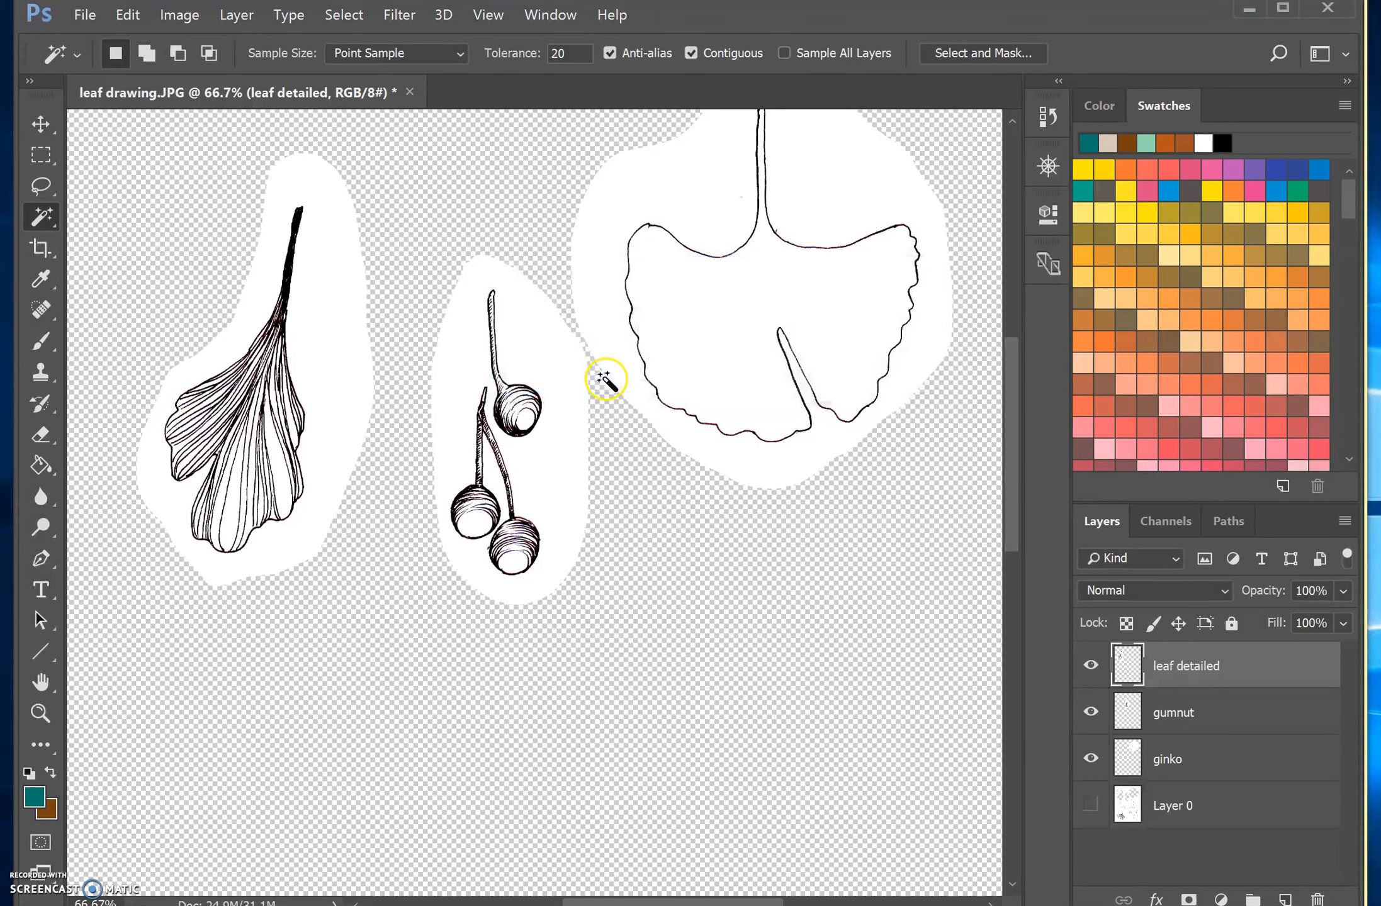
Step: Pick a dark teal Pantone swatch and select all the black linework of the detailed leaf using Magic Wand and Similar
{"action": "left_click_drag", "start_coordinate": [1352, 198], "coordinate": [1351, 277]}
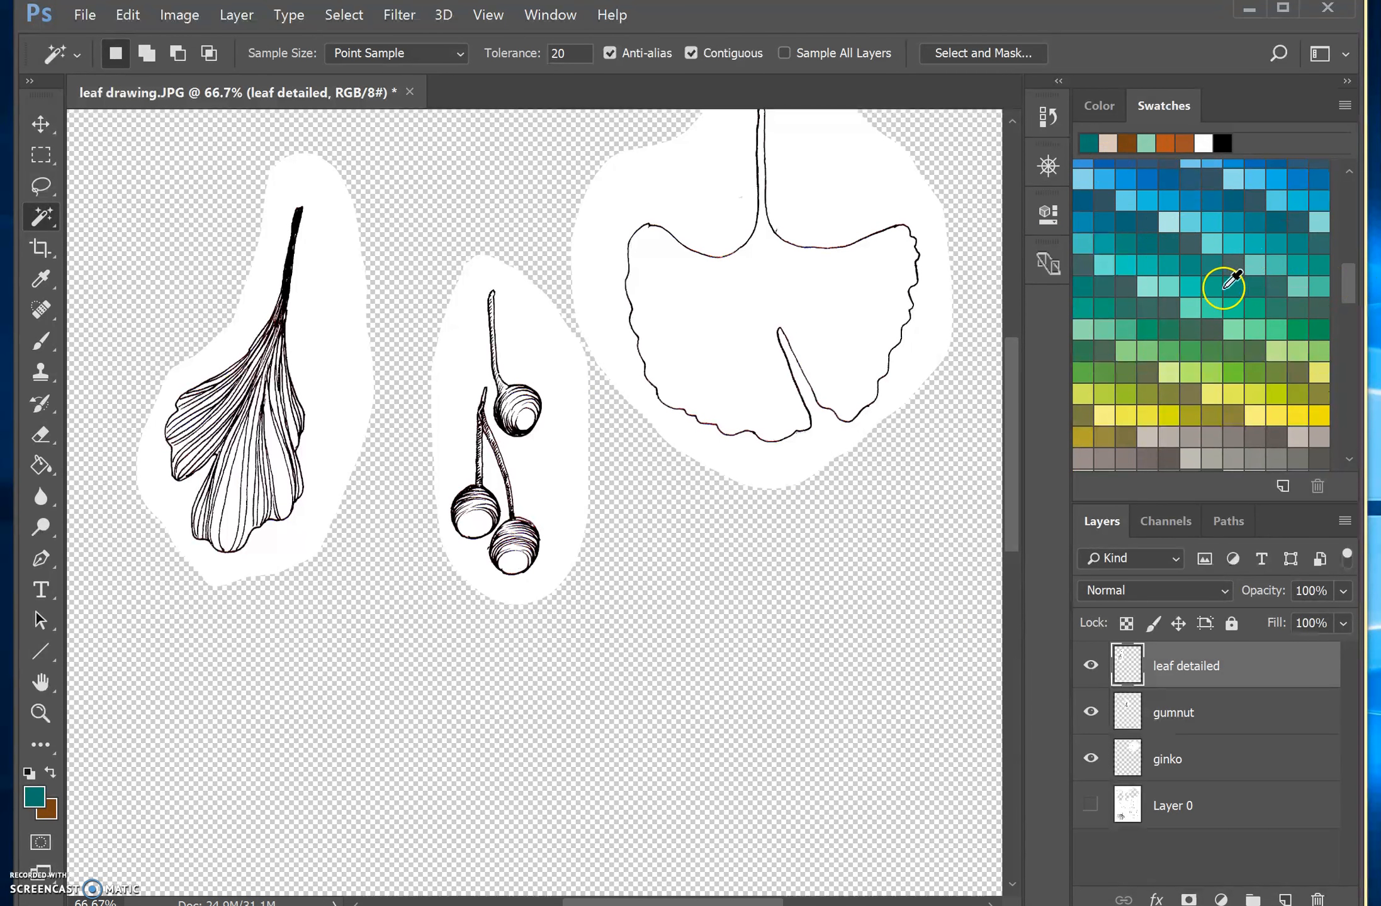
{"action": "left_click", "coordinate": [1253, 286]}
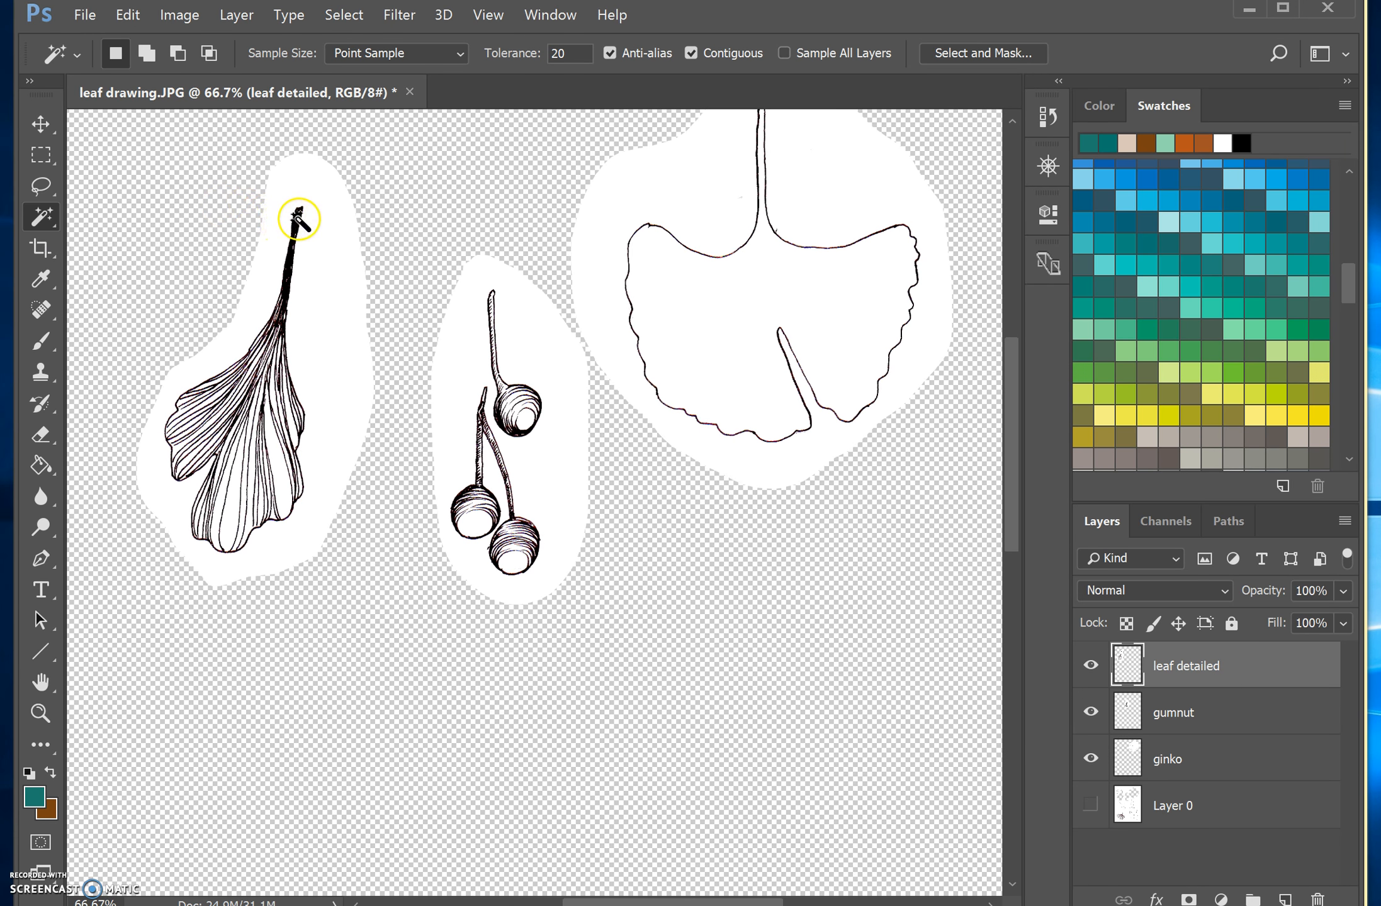
{"action": "left_click", "coordinate": [296, 214]}
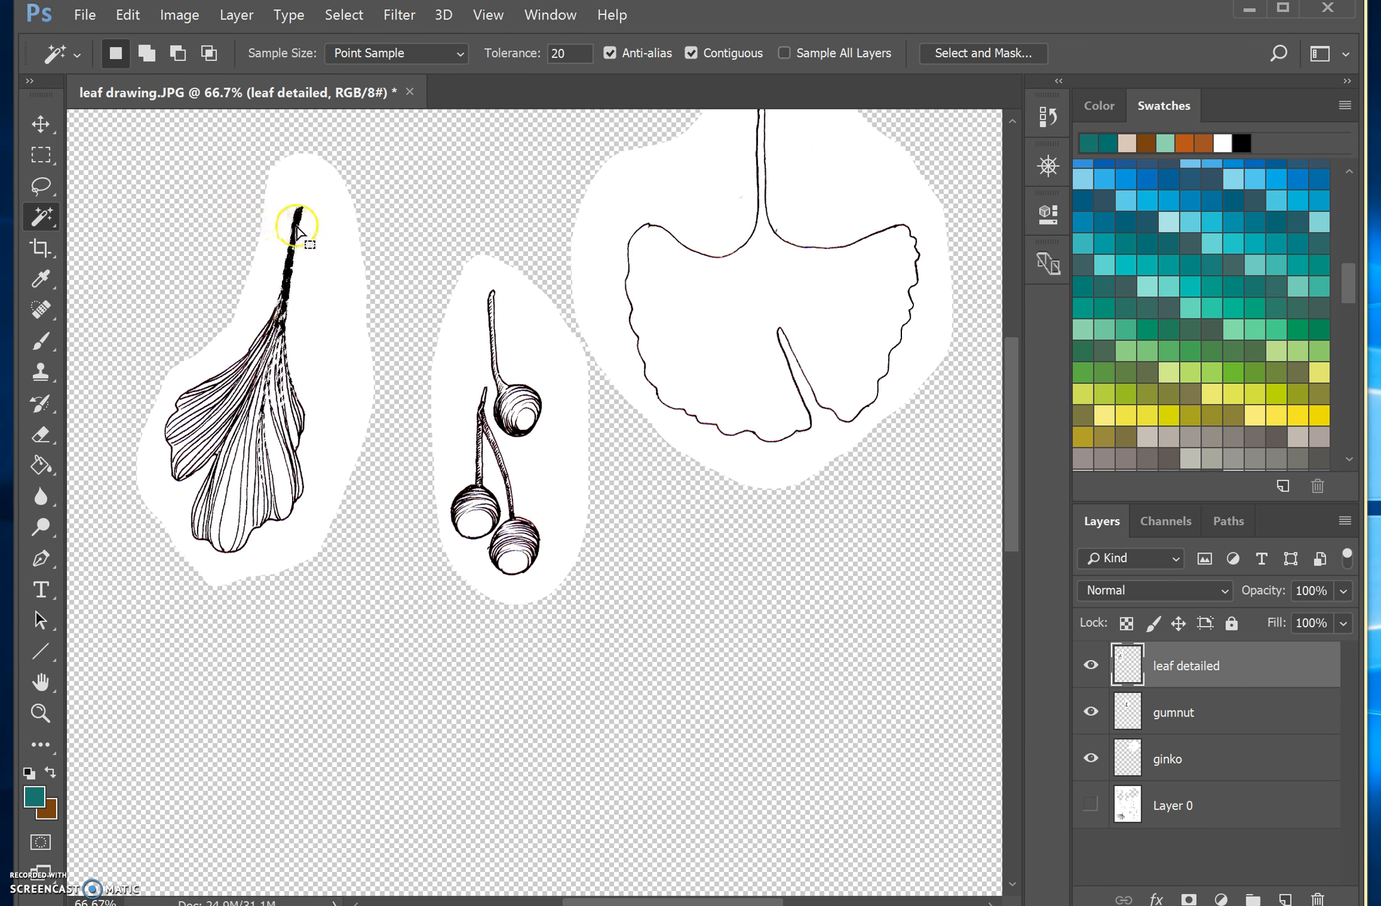
{"action": "key", "text": "ctrl+plus"}
{"action": "key", "text": "ctrl+plus"}
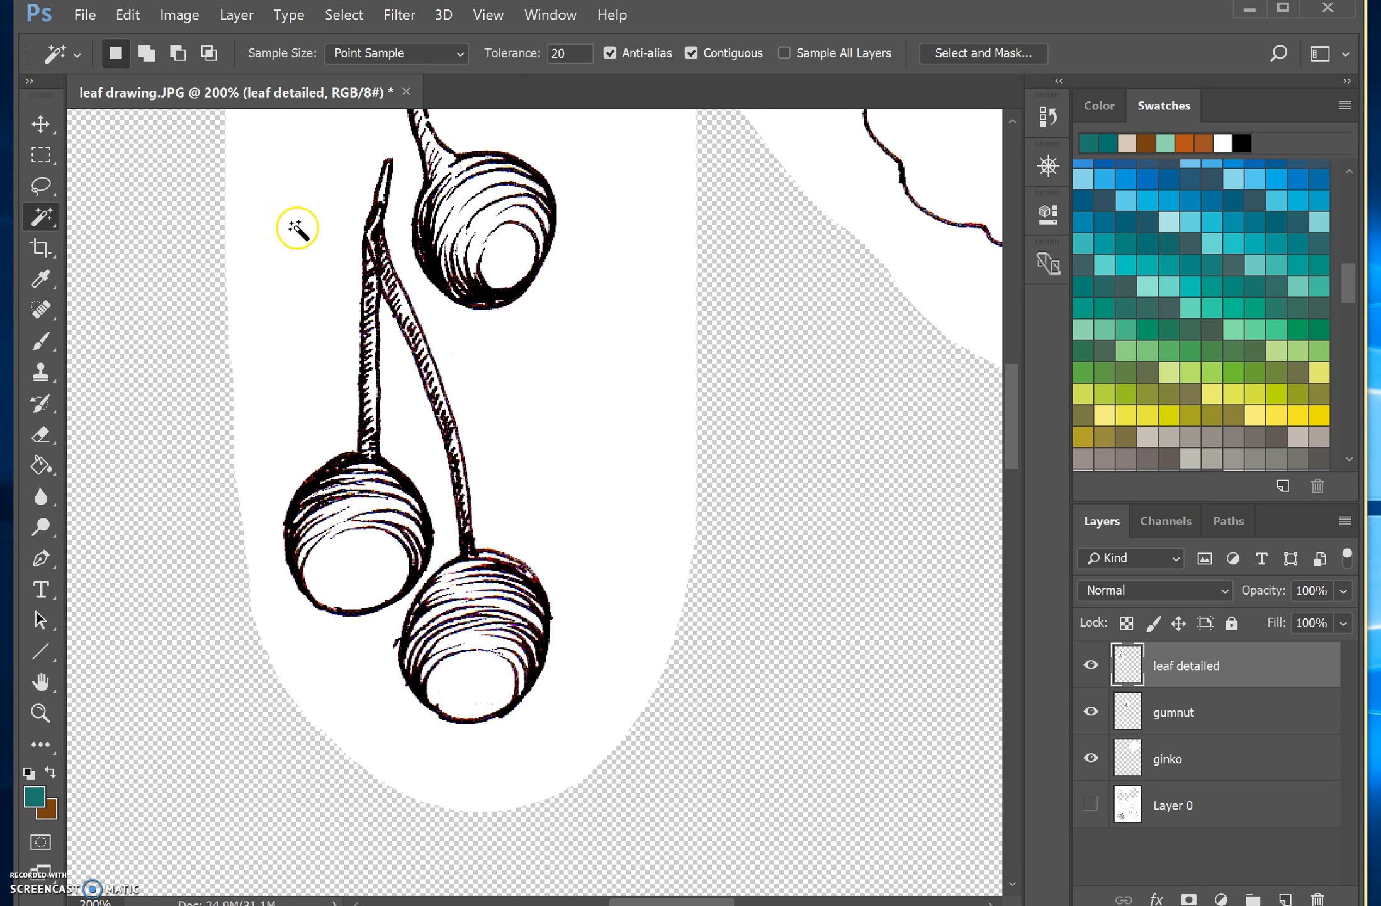
{"action": "left_click_drag", "start_coordinate": [723, 900], "coordinate": [651, 899]}
{"action": "left_click_drag", "start_coordinate": [1005, 447], "coordinate": [1010, 416]}
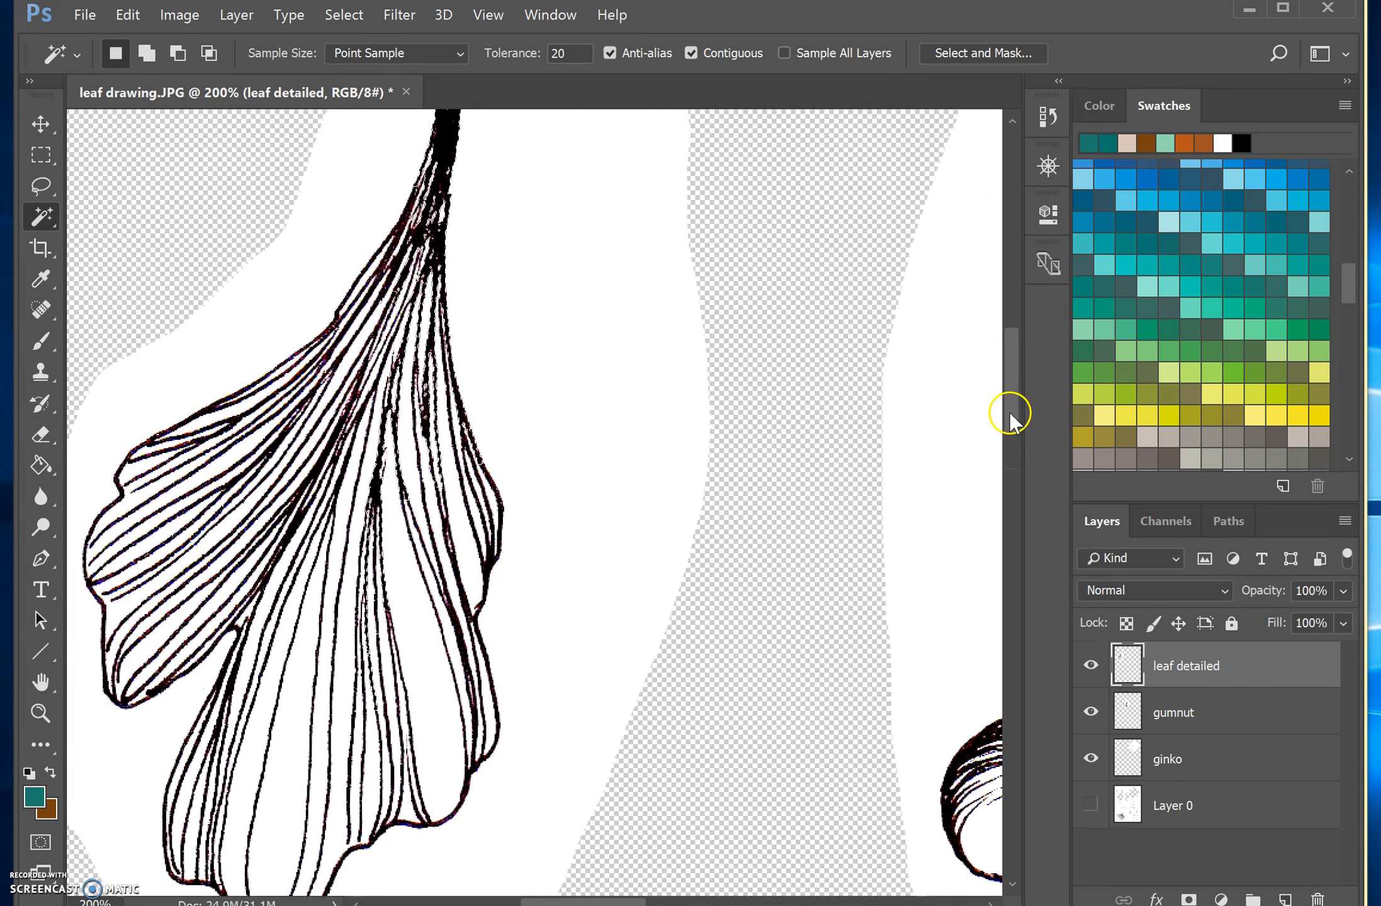
{"action": "right_click", "coordinate": [444, 135]}
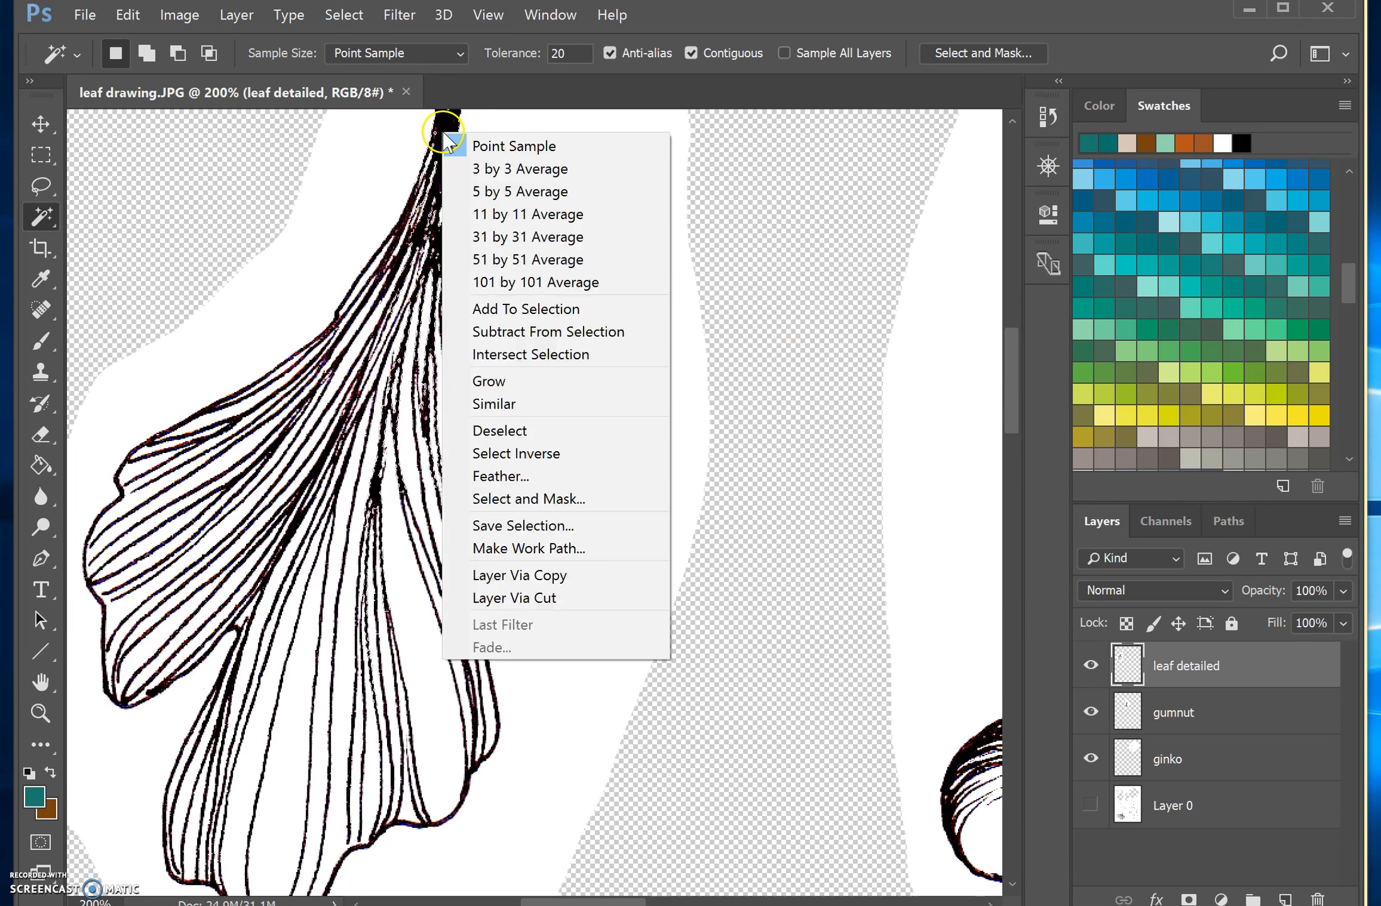
{"action": "left_click", "coordinate": [547, 403]}
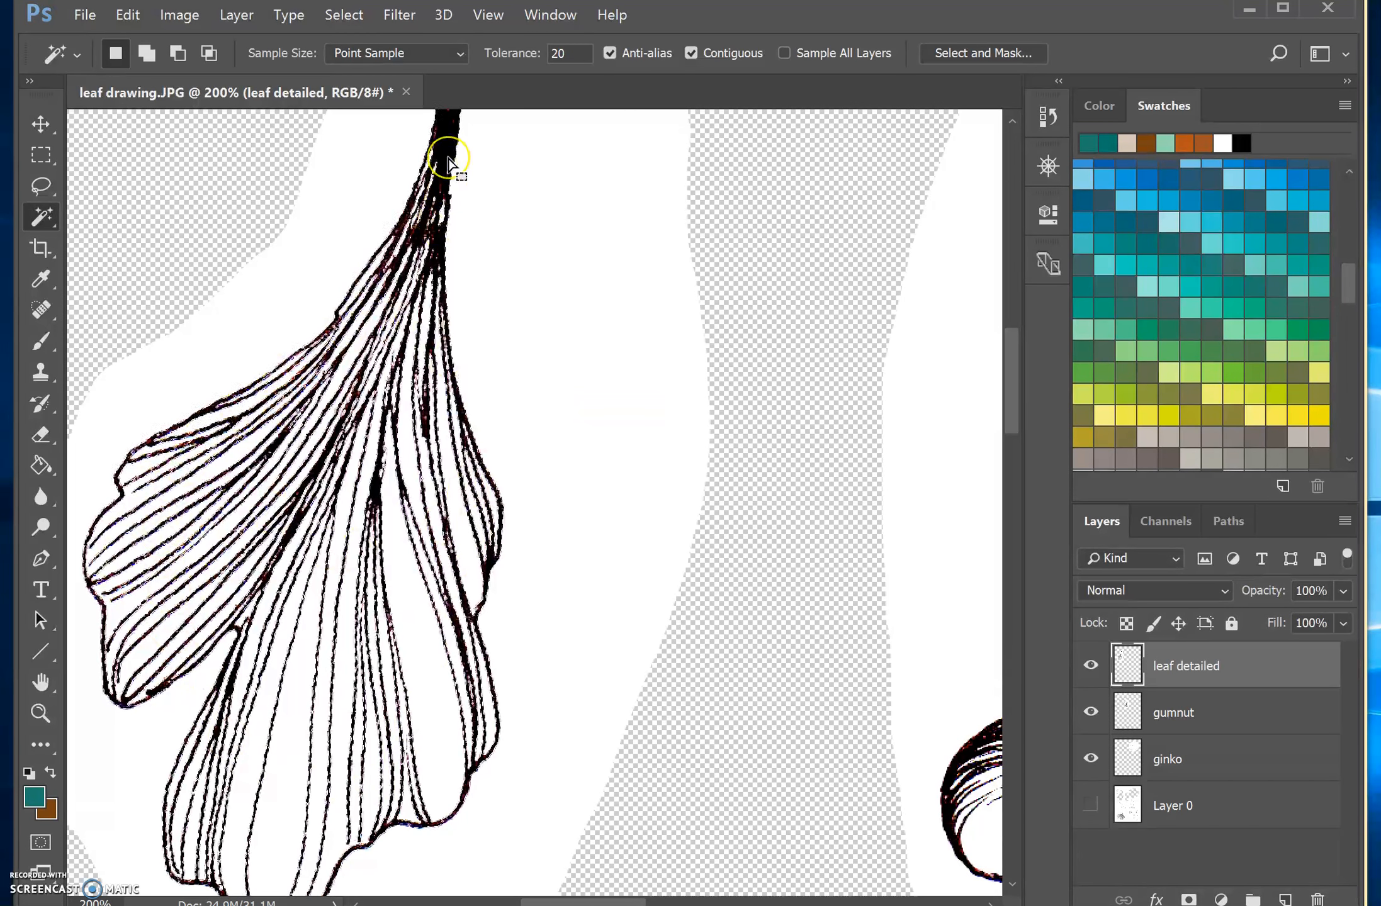
{"action": "key", "text": "ctrl+minus"}
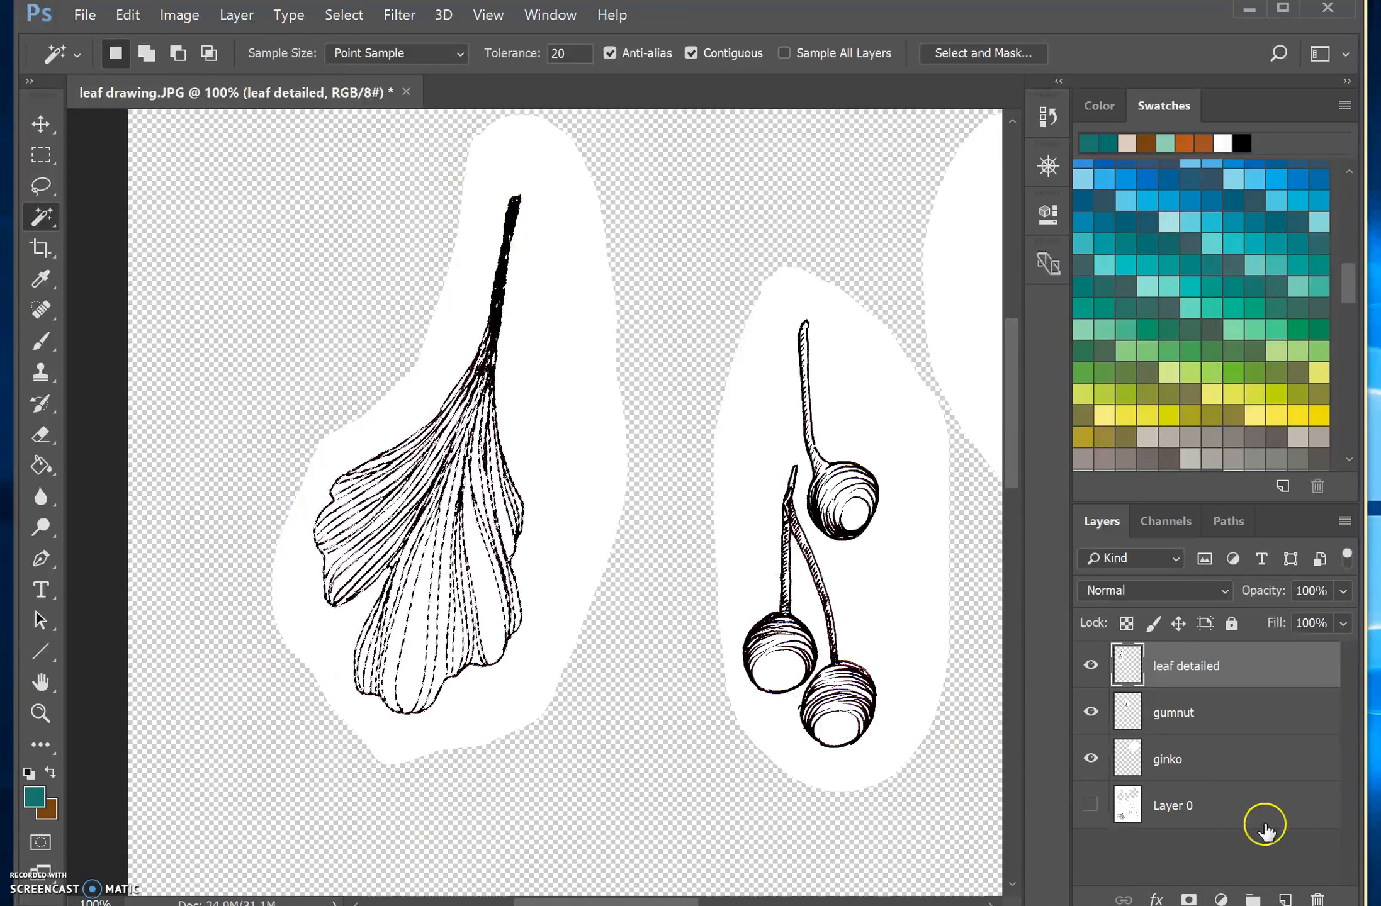
Step: Add a Solid Color fill layer over the selected leaf linework in dark teal 1c7c6e
{"action": "left_click", "coordinate": [1221, 900]}
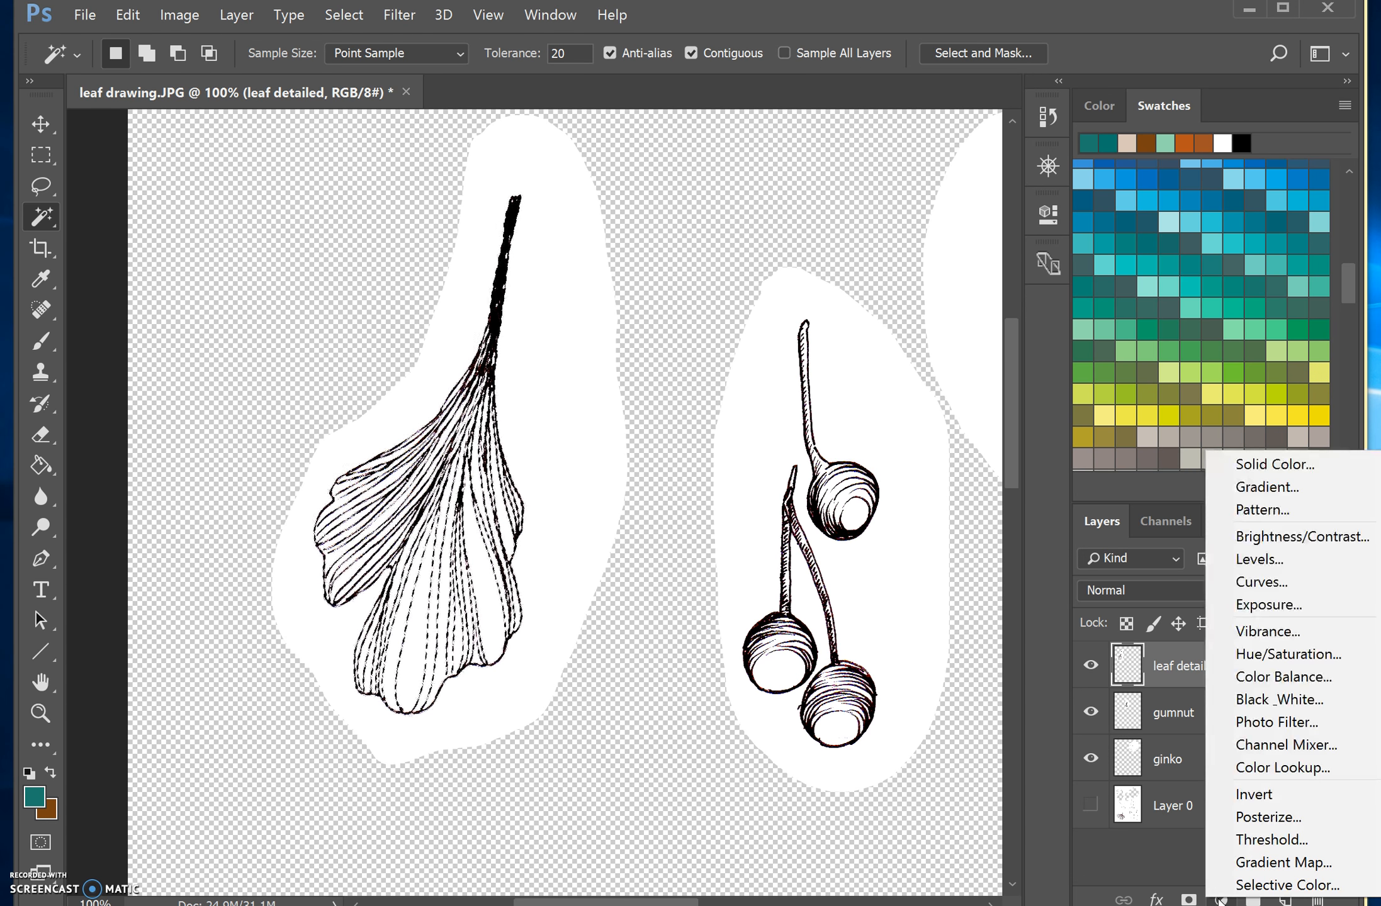
{"action": "left_click", "coordinate": [1273, 465]}
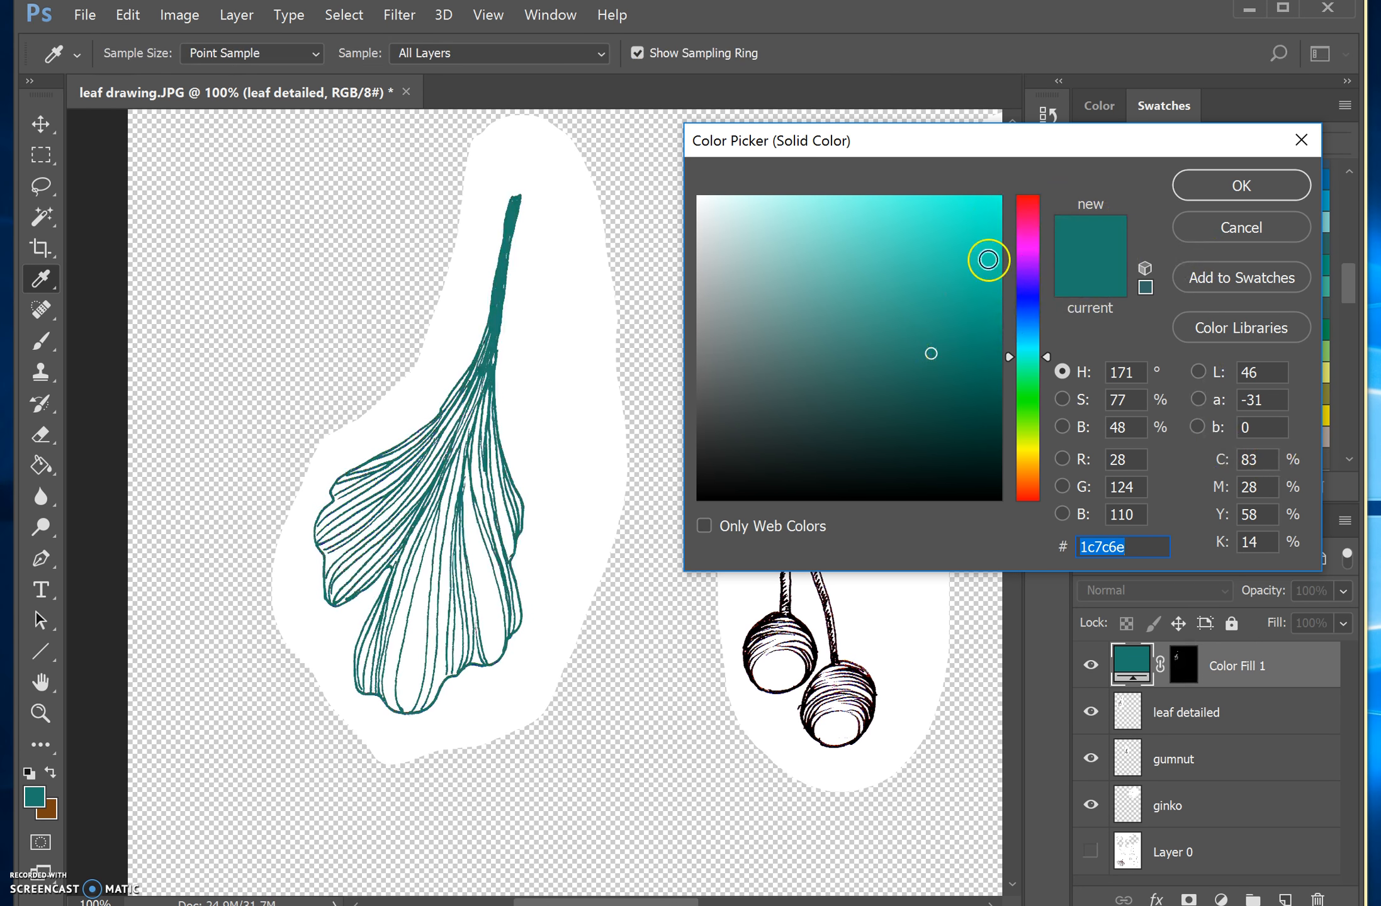
{"action": "left_click", "coordinate": [1234, 185]}
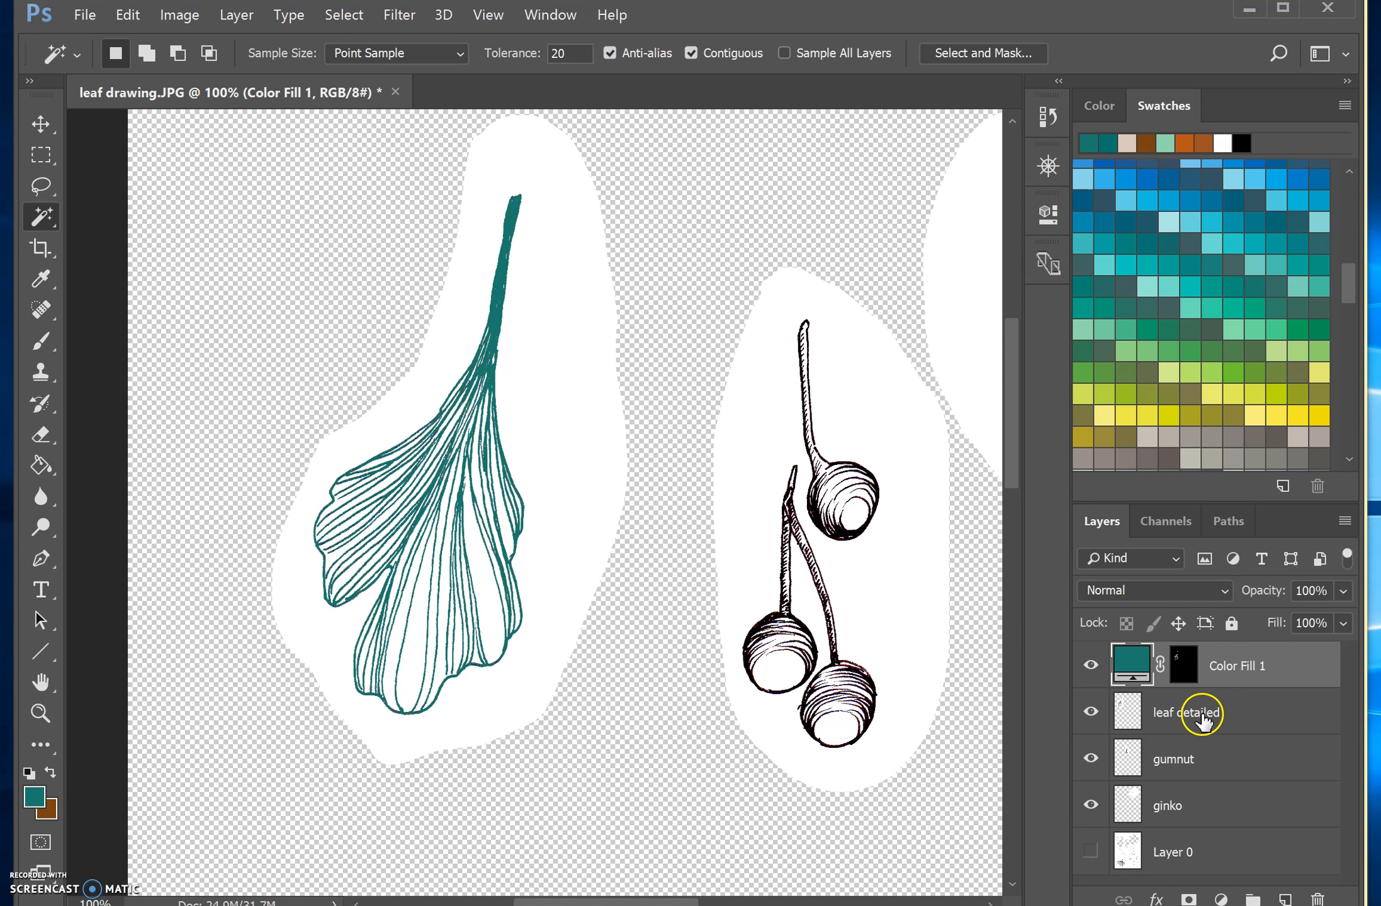
Step: Try the lighter teal 60a097 on the leaf linework's fill layer, and undo the colour change
{"action": "double_click", "coordinate": [1131, 667]}
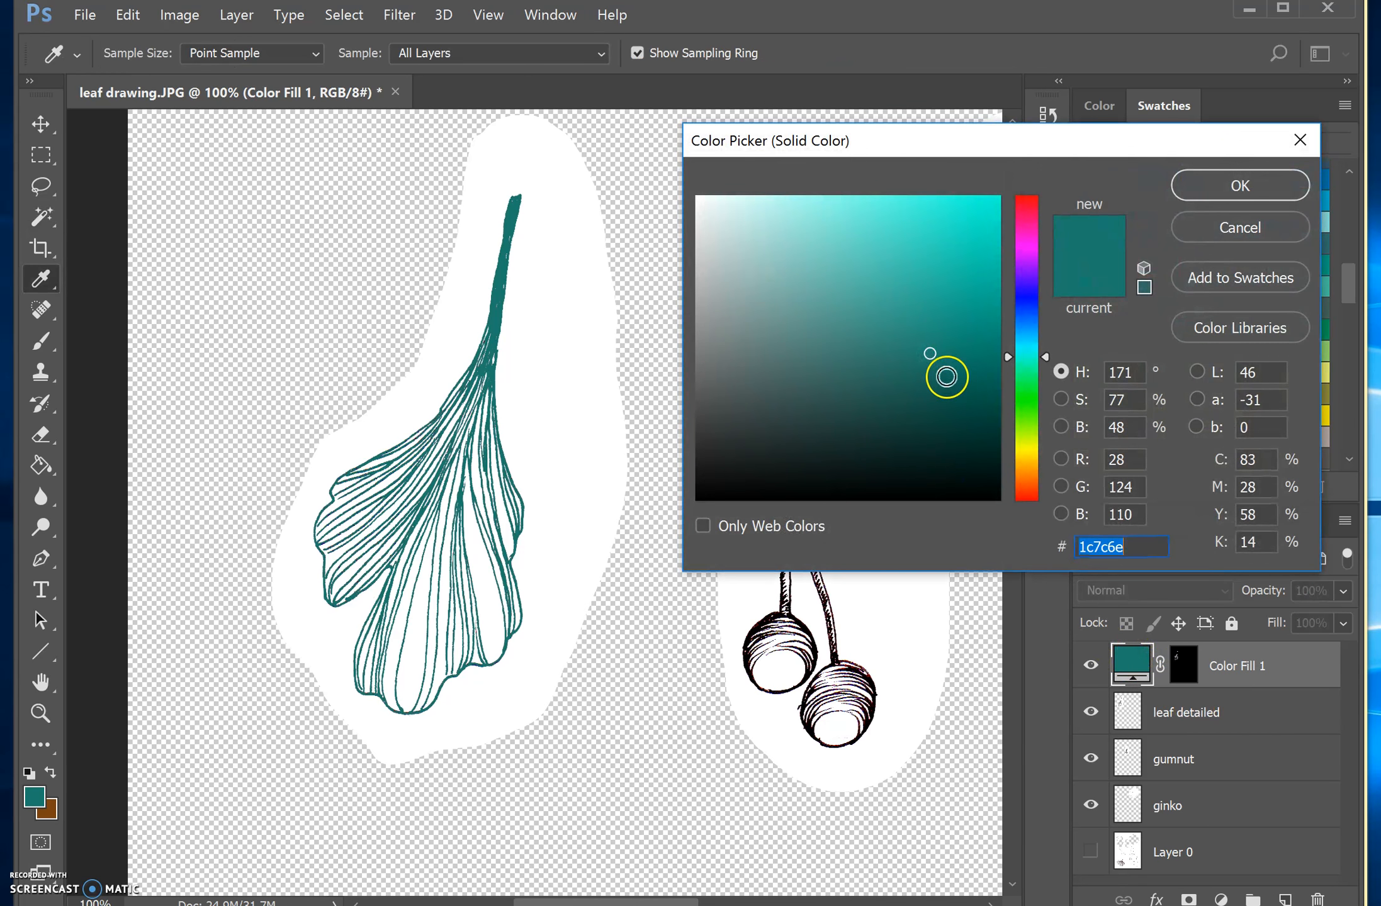
{"action": "mouse_move", "coordinate": [931, 360]}
{"action": "left_mouse_down"}
{"action": "mouse_move", "coordinate": [931, 419]}
{"action": "mouse_move", "coordinate": [817, 309]}
{"action": "left_mouse_up"}
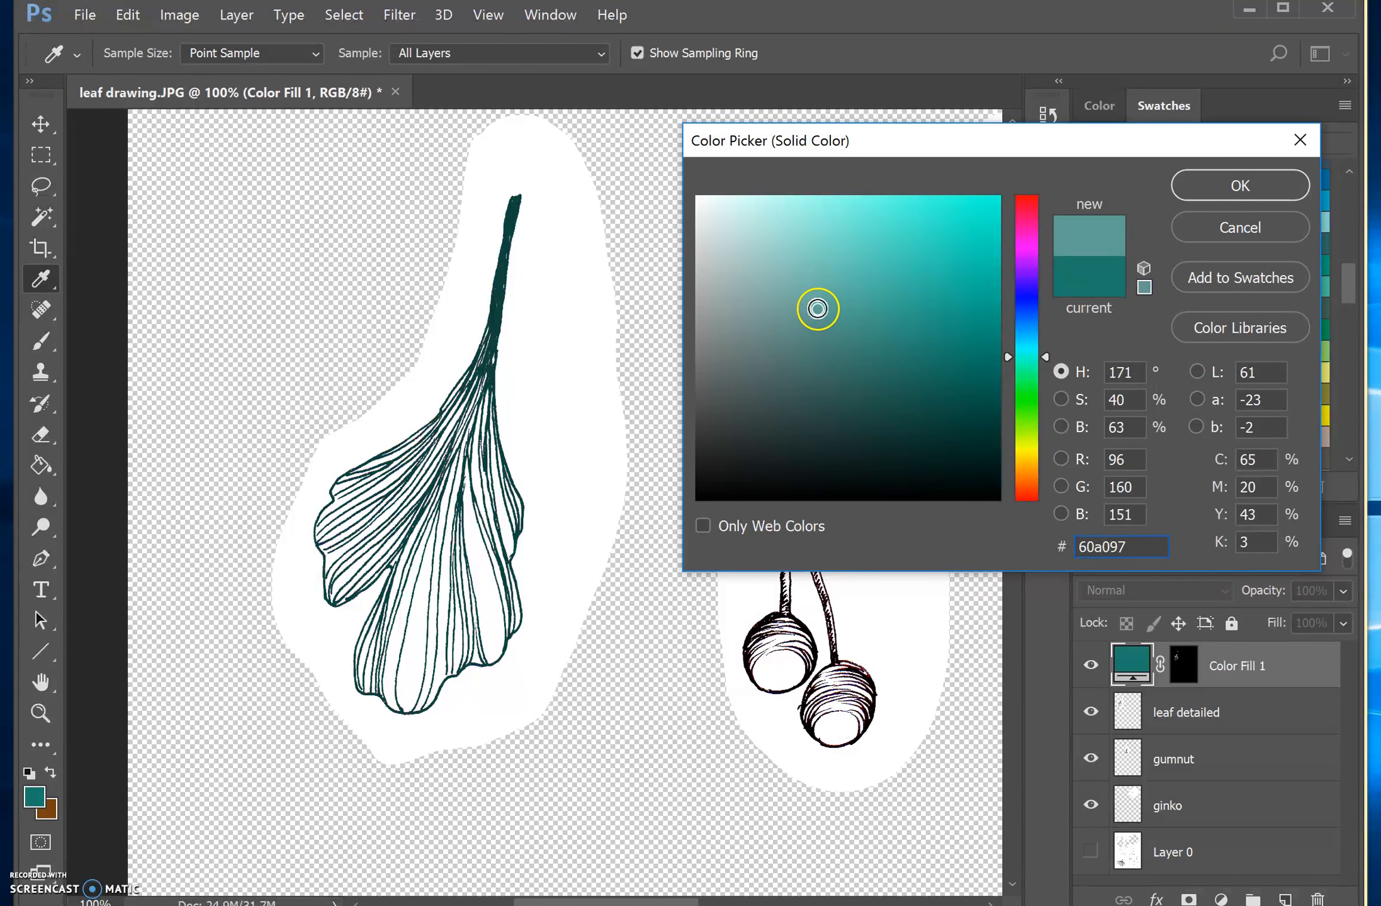
{"action": "left_click", "coordinate": [1202, 200]}
{"action": "key", "text": "w"}
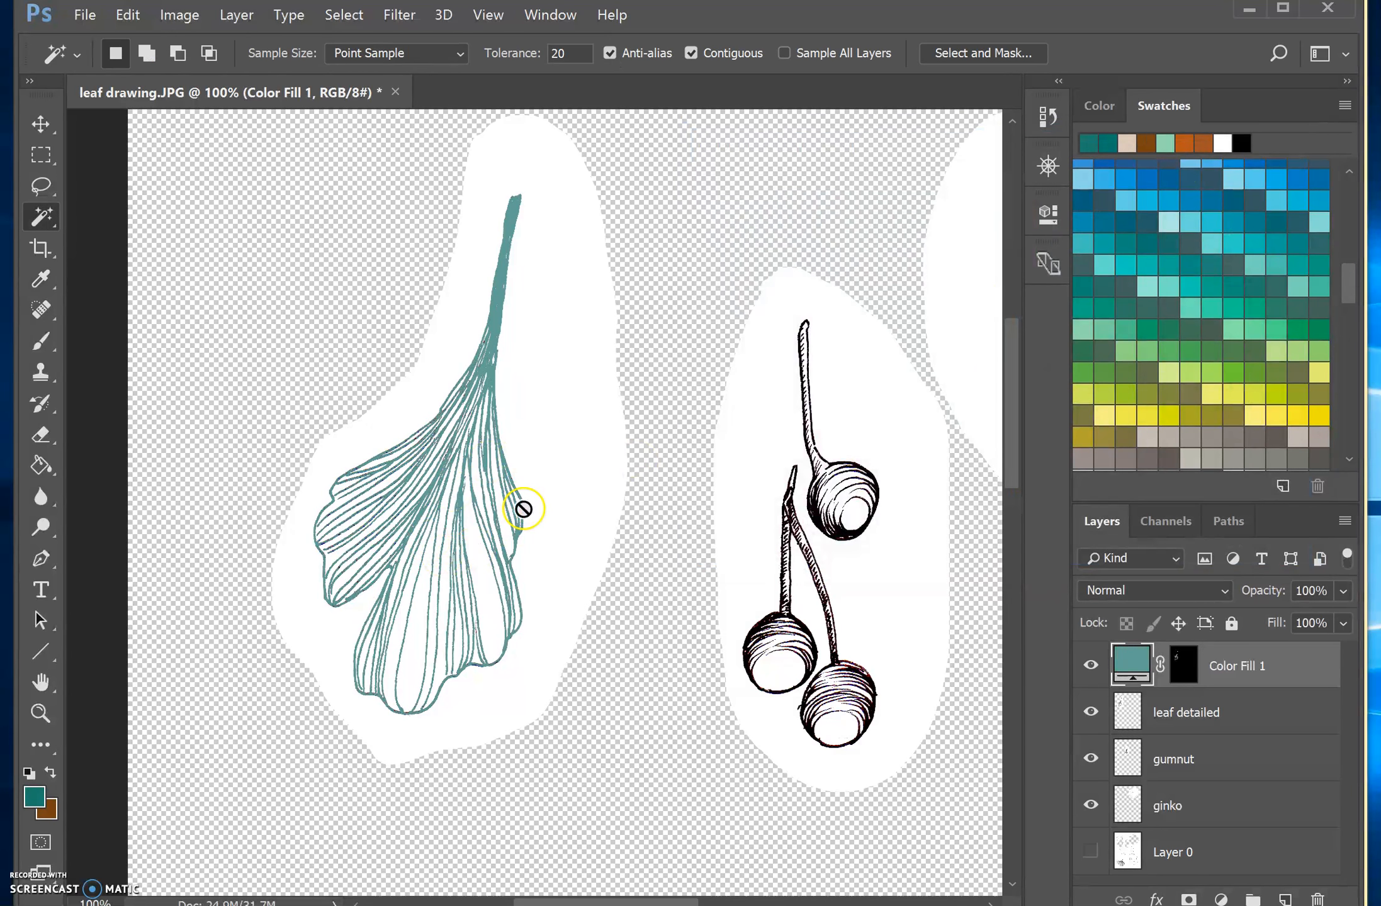
{"action": "key", "text": "ctrl+z"}
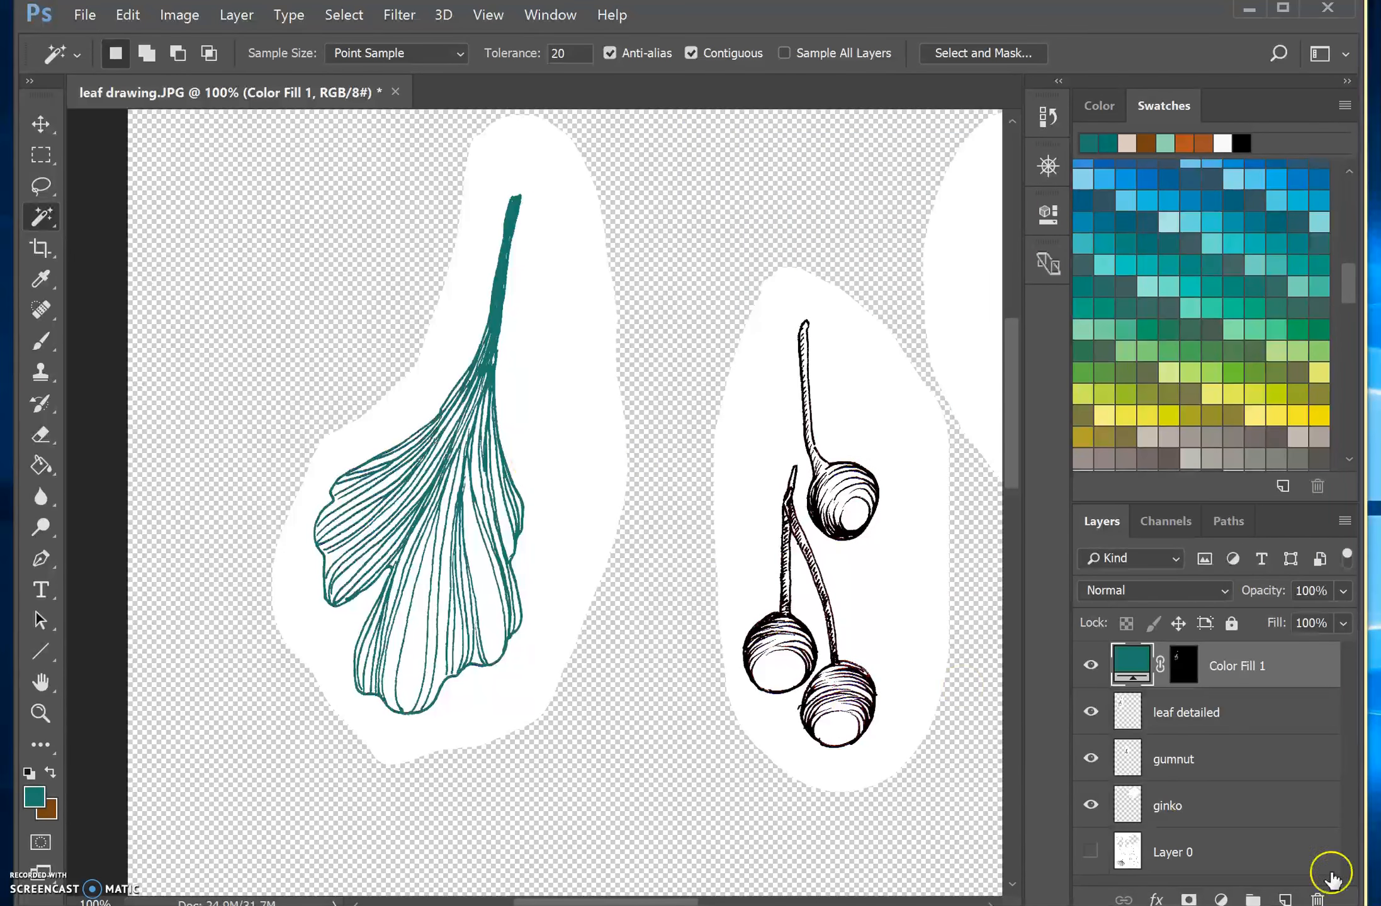
Step: Merge the teal Color Fill 1 layer with the leaf detailed layer
{"action": "left_click", "coordinate": [1228, 714], "text": "ctrl"}
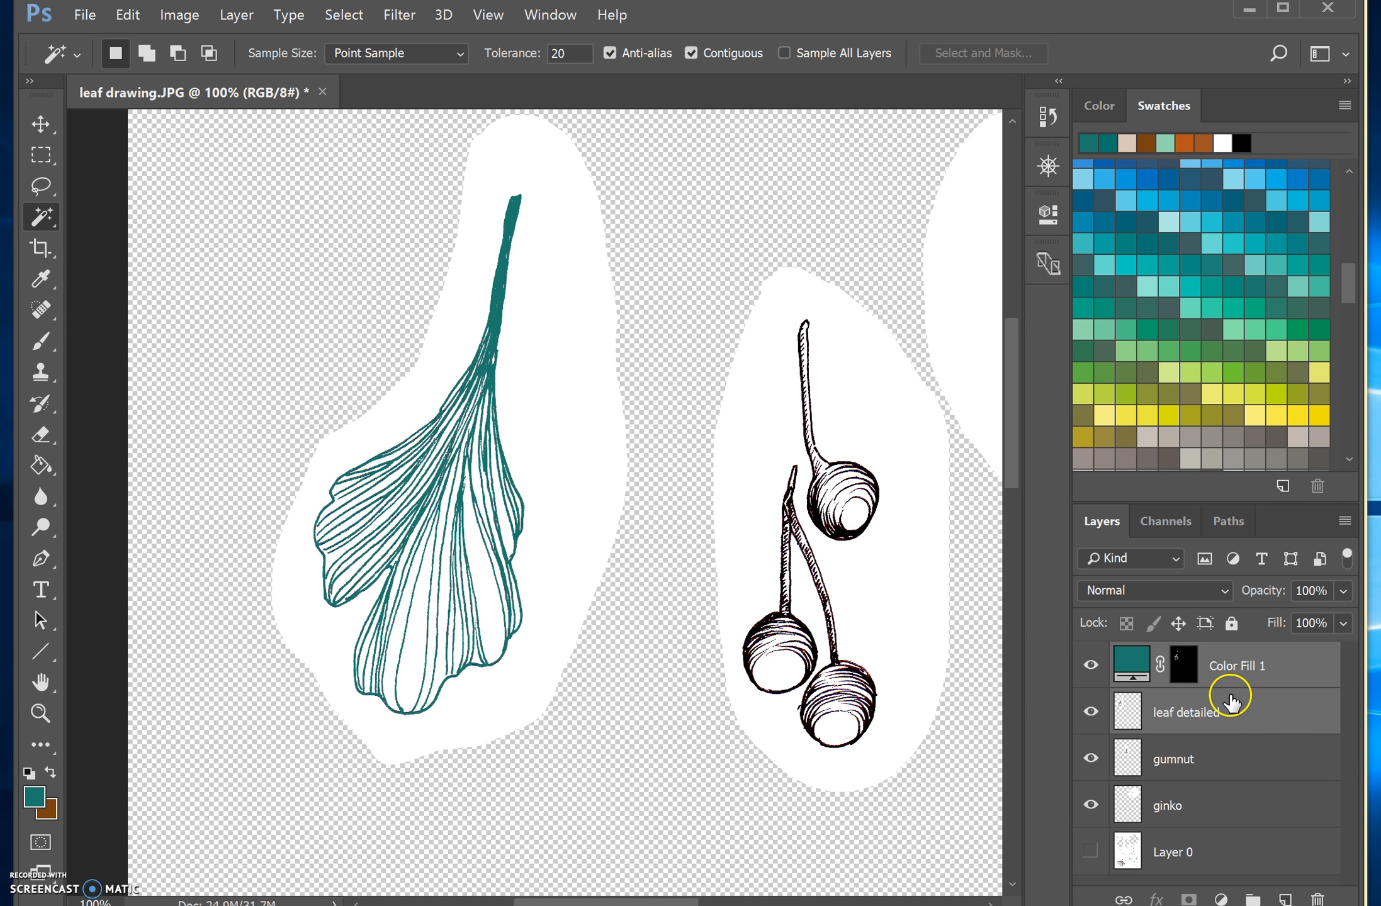
{"action": "right_click", "coordinate": [1230, 702]}
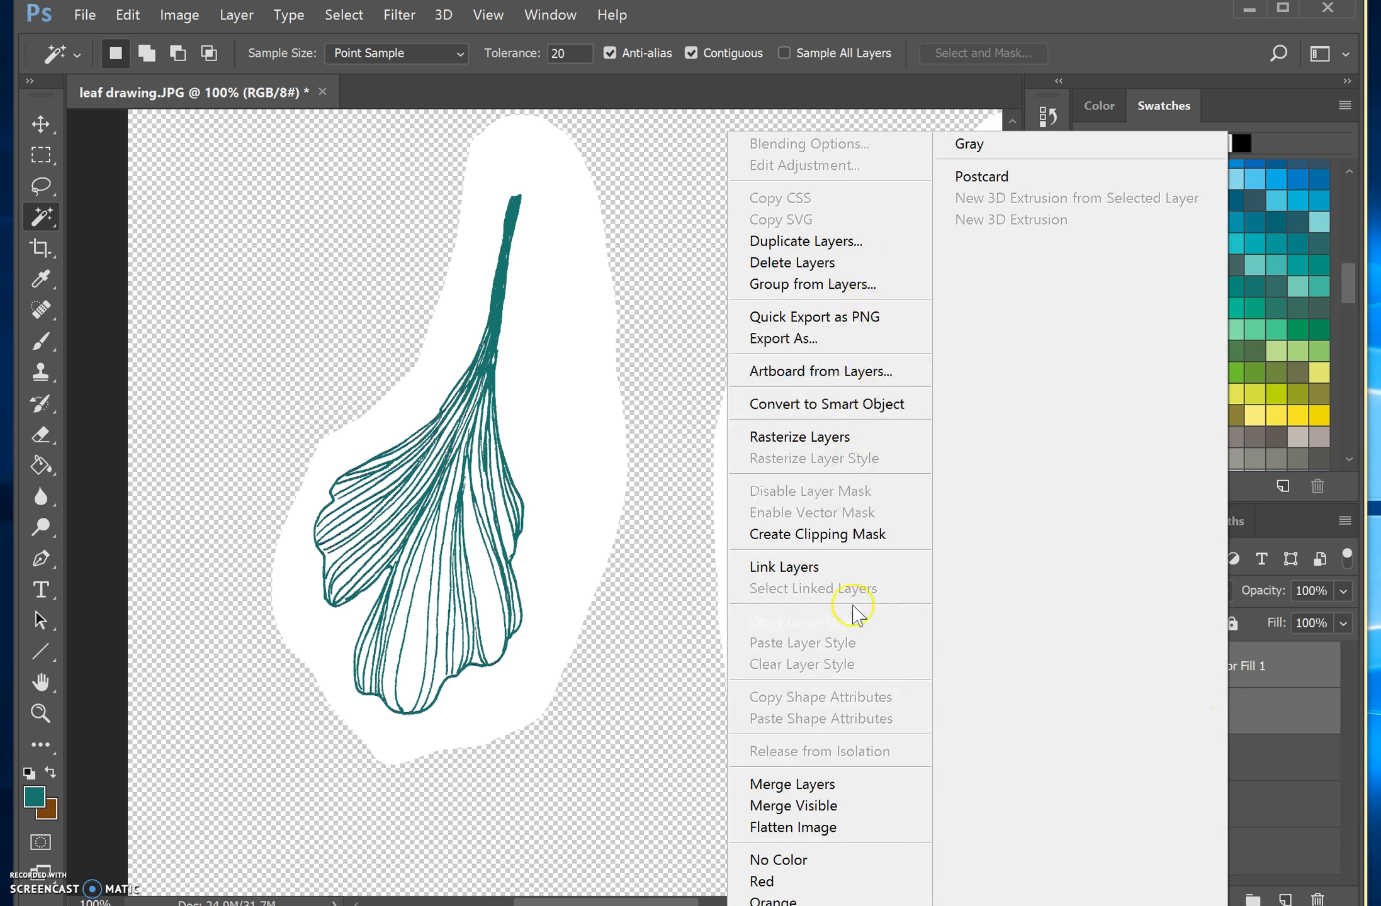
{"action": "left_click", "coordinate": [855, 784]}
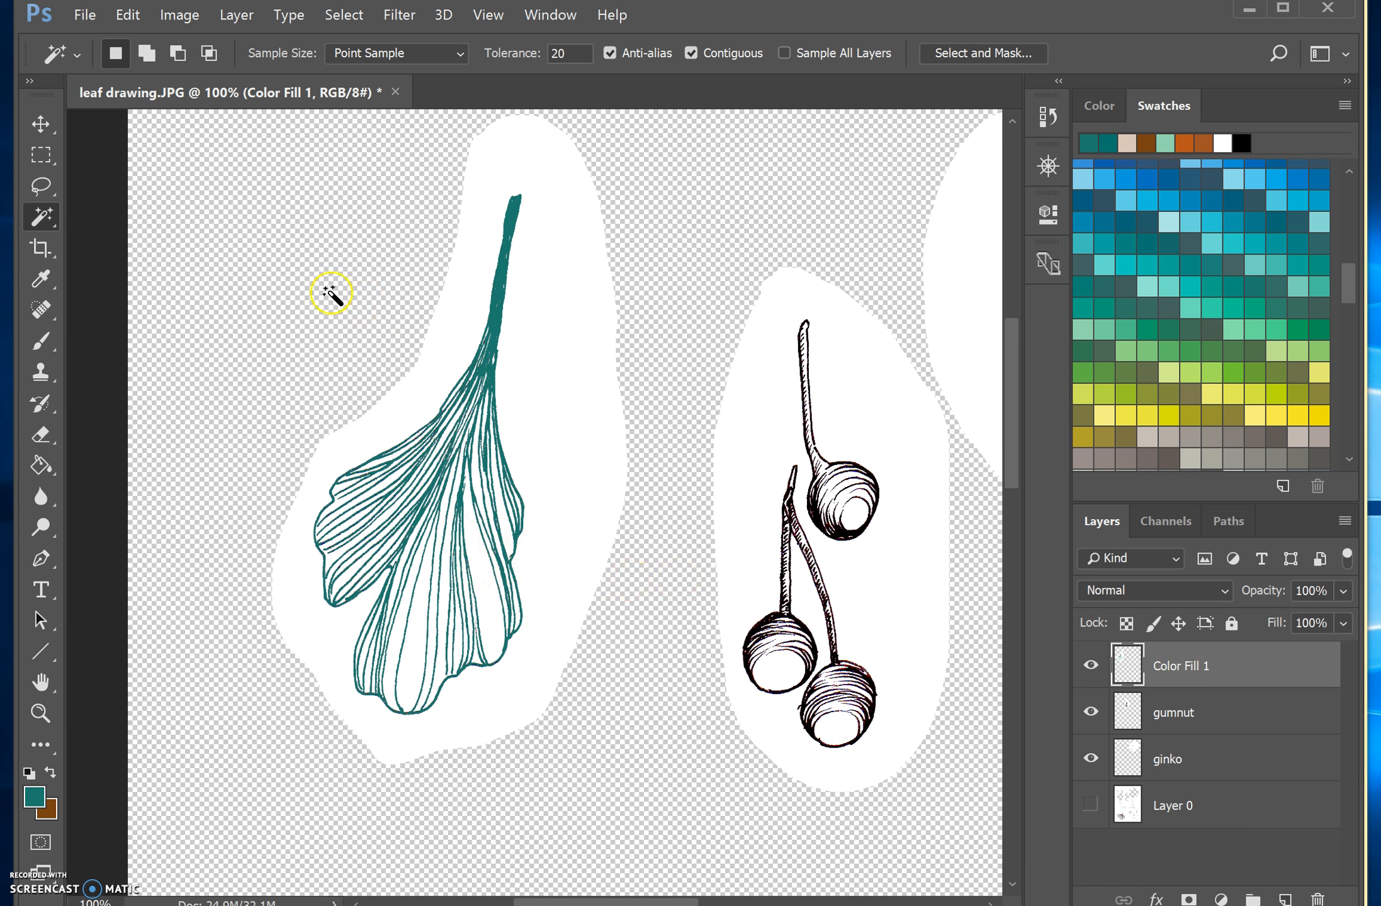
Step: Select the white background around the teal leaf with the Magic Wand, delete it, and deselect
{"action": "left_click", "coordinate": [551, 277]}
{"action": "key", "text": "Delete"}
{"action": "key", "text": "ctrl+d"}
{"action": "left_click", "coordinate": [490, 591]}
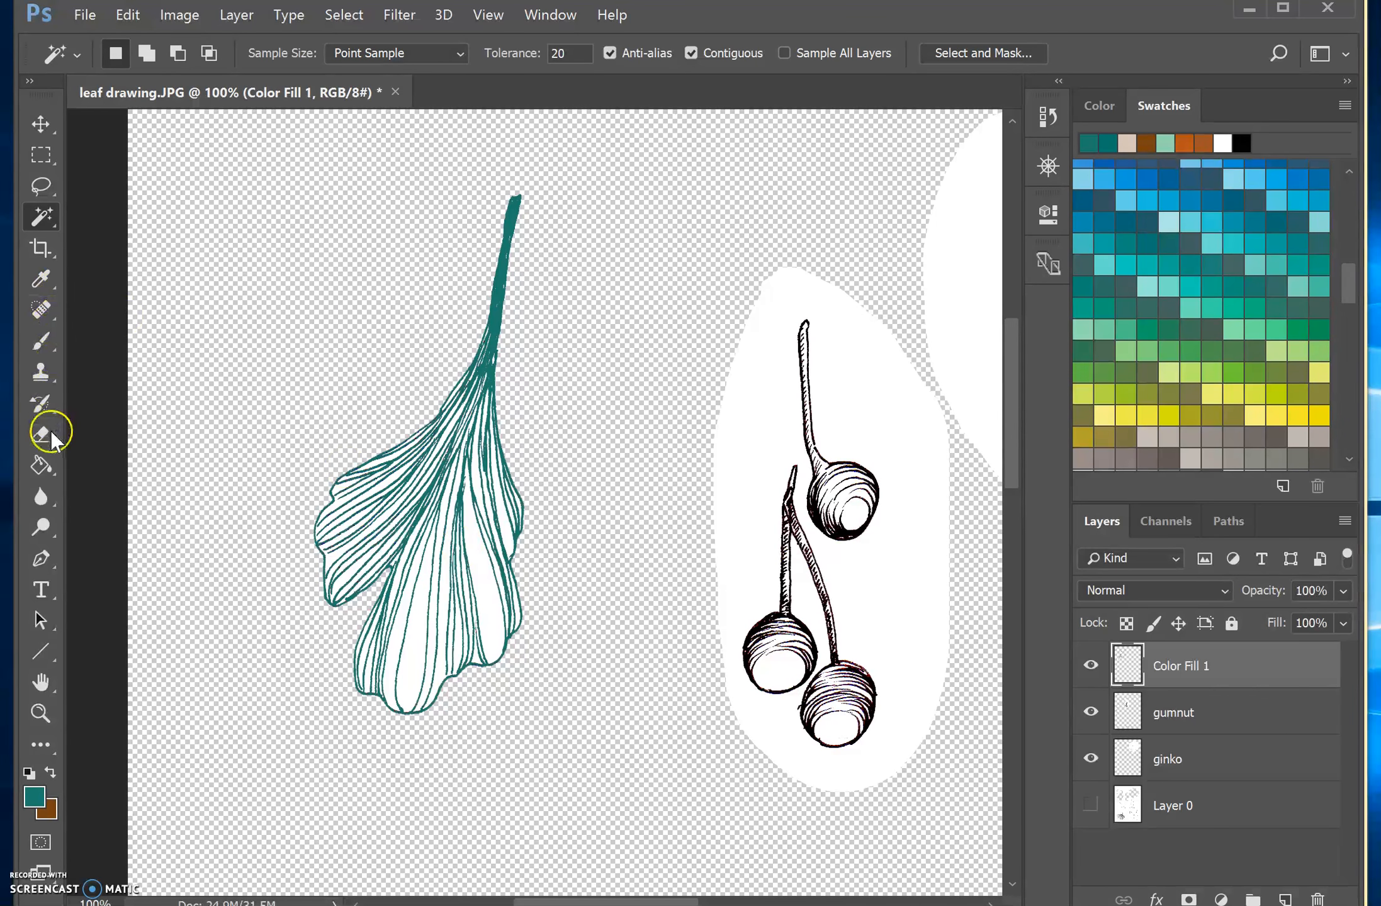
Step: Choose the Paint Bucket tool and set a light aqua Pantone swatch as the foreground colour
{"action": "left_click", "coordinate": [42, 465]}
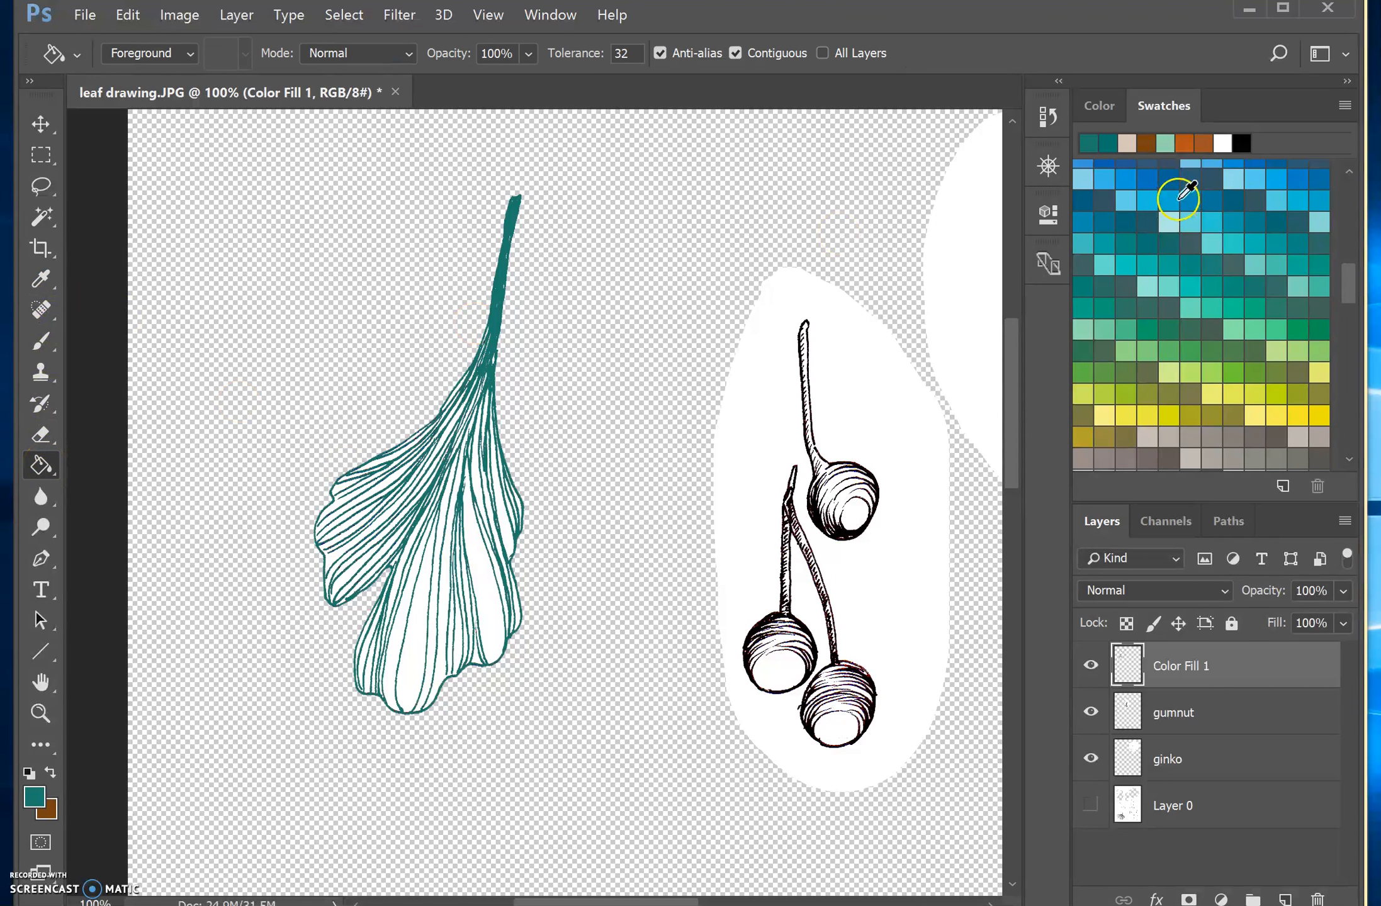
{"action": "left_click", "coordinate": [1167, 224]}
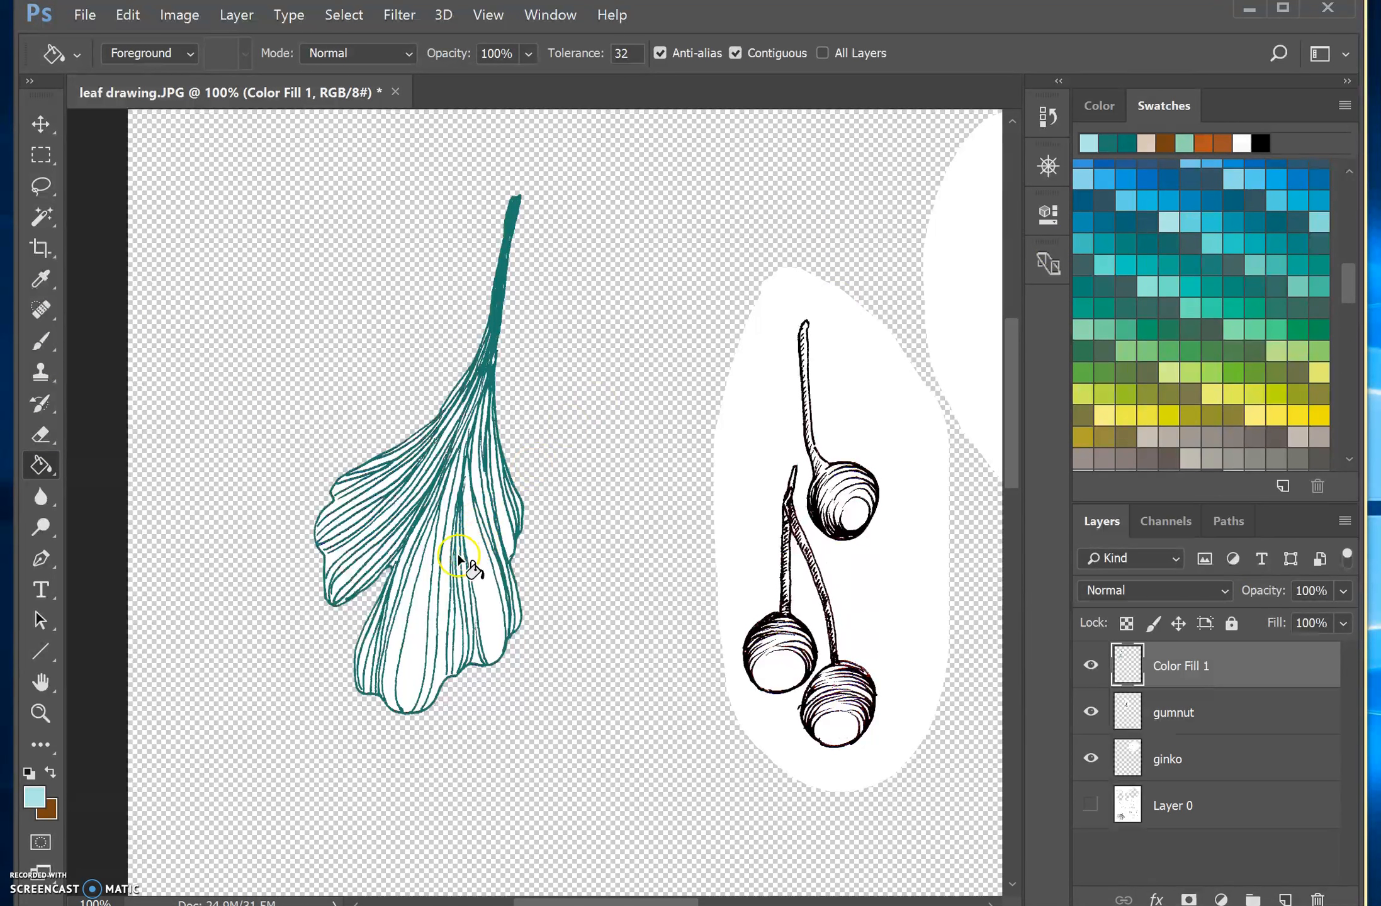
Step: Try filling individual white sections of the leaf with light aqua, and revert the history to the Deselect state before the fills
{"action": "left_click", "coordinate": [439, 619]}
{"action": "left_click", "coordinate": [442, 606]}
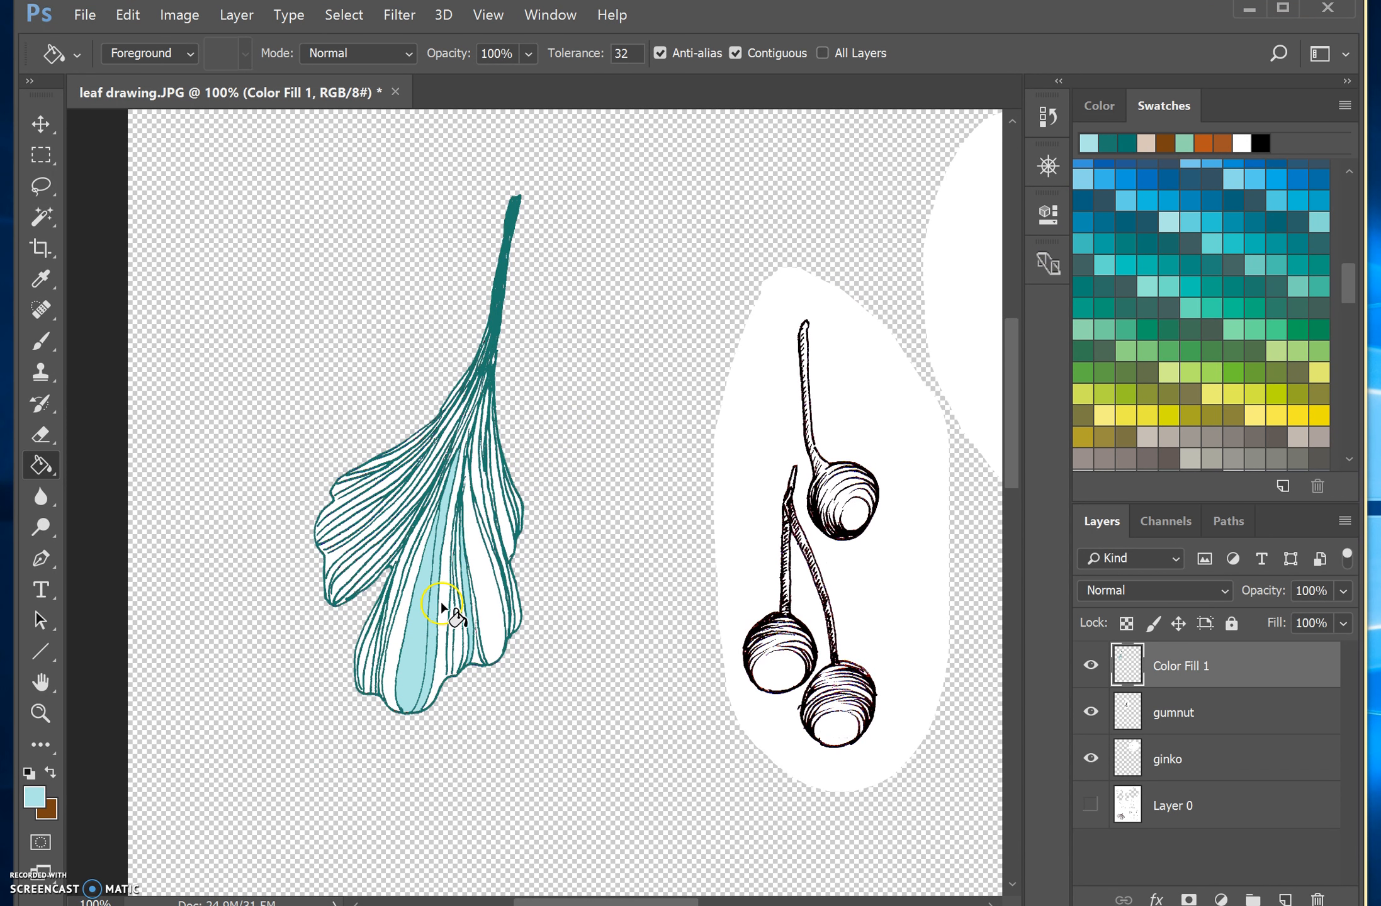
{"action": "key", "text": "ctrl+z"}
{"action": "key", "text": "ctrl+z"}
{"action": "key", "text": "ctrl+z"}
{"action": "left_click", "coordinate": [1046, 115]}
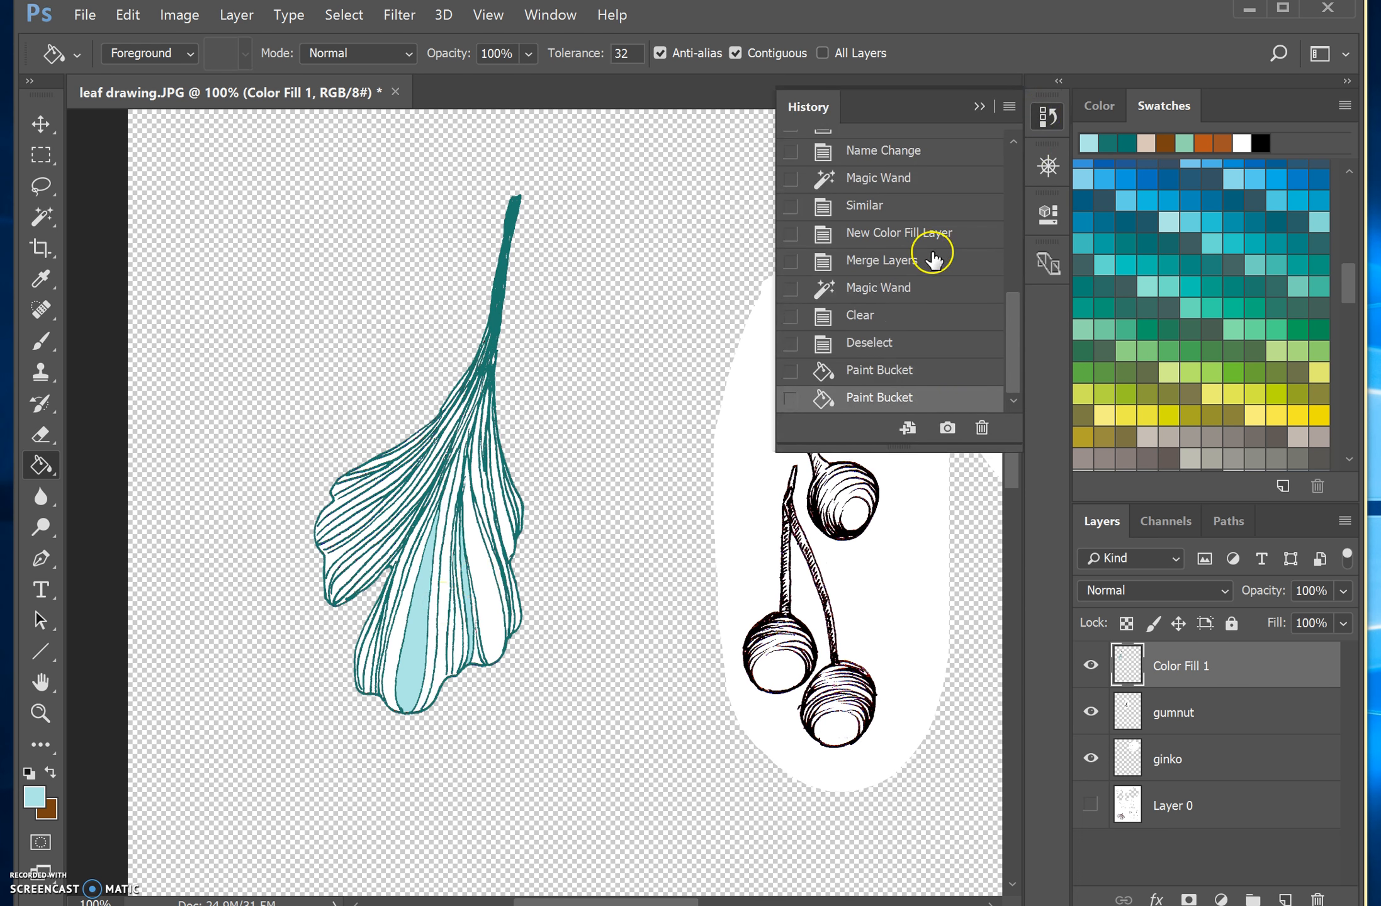
{"action": "left_click", "coordinate": [893, 345]}
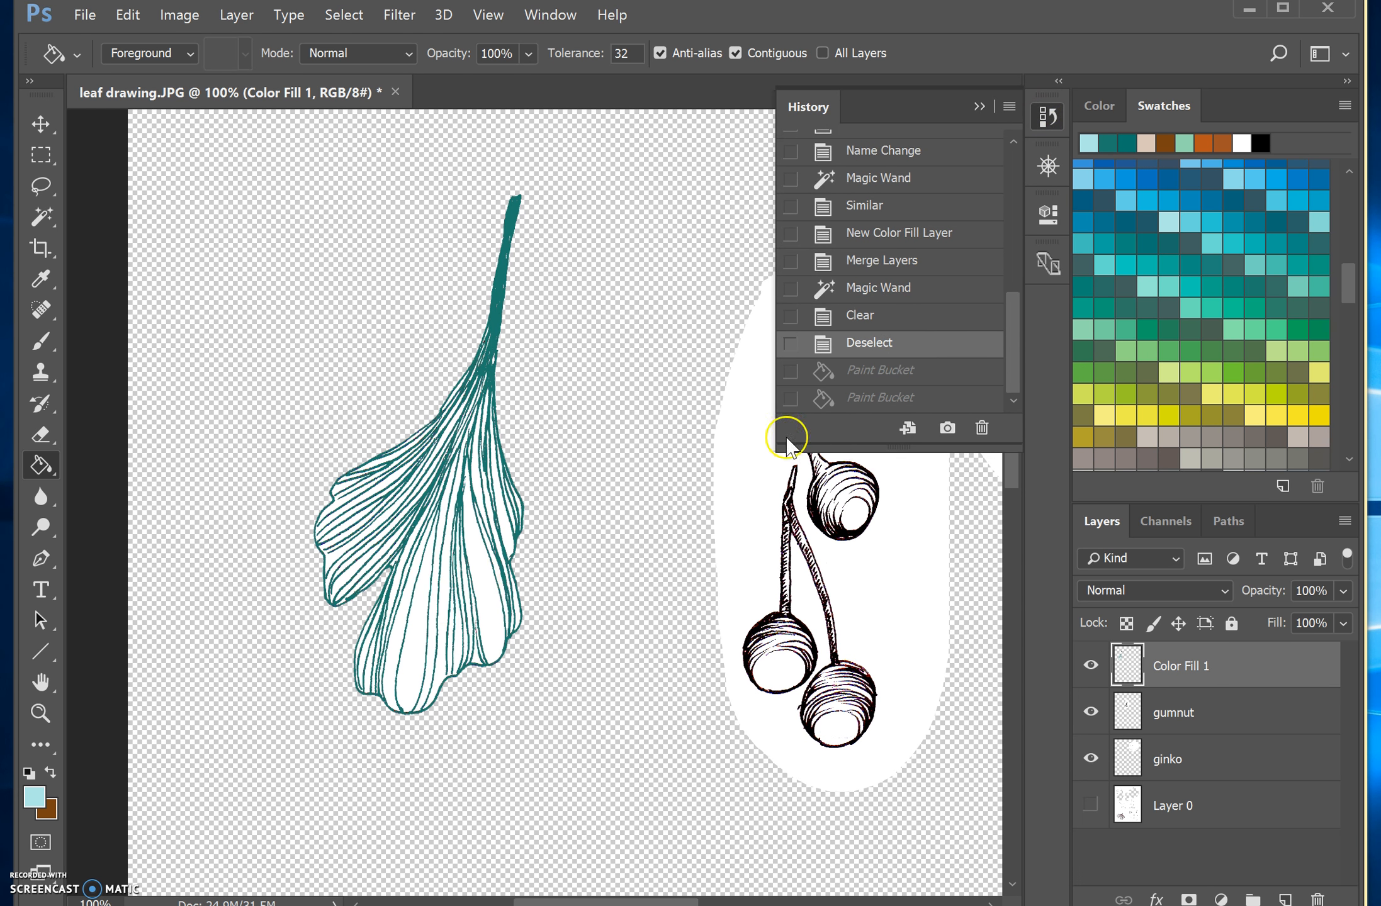
{"action": "left_click", "coordinate": [985, 106]}
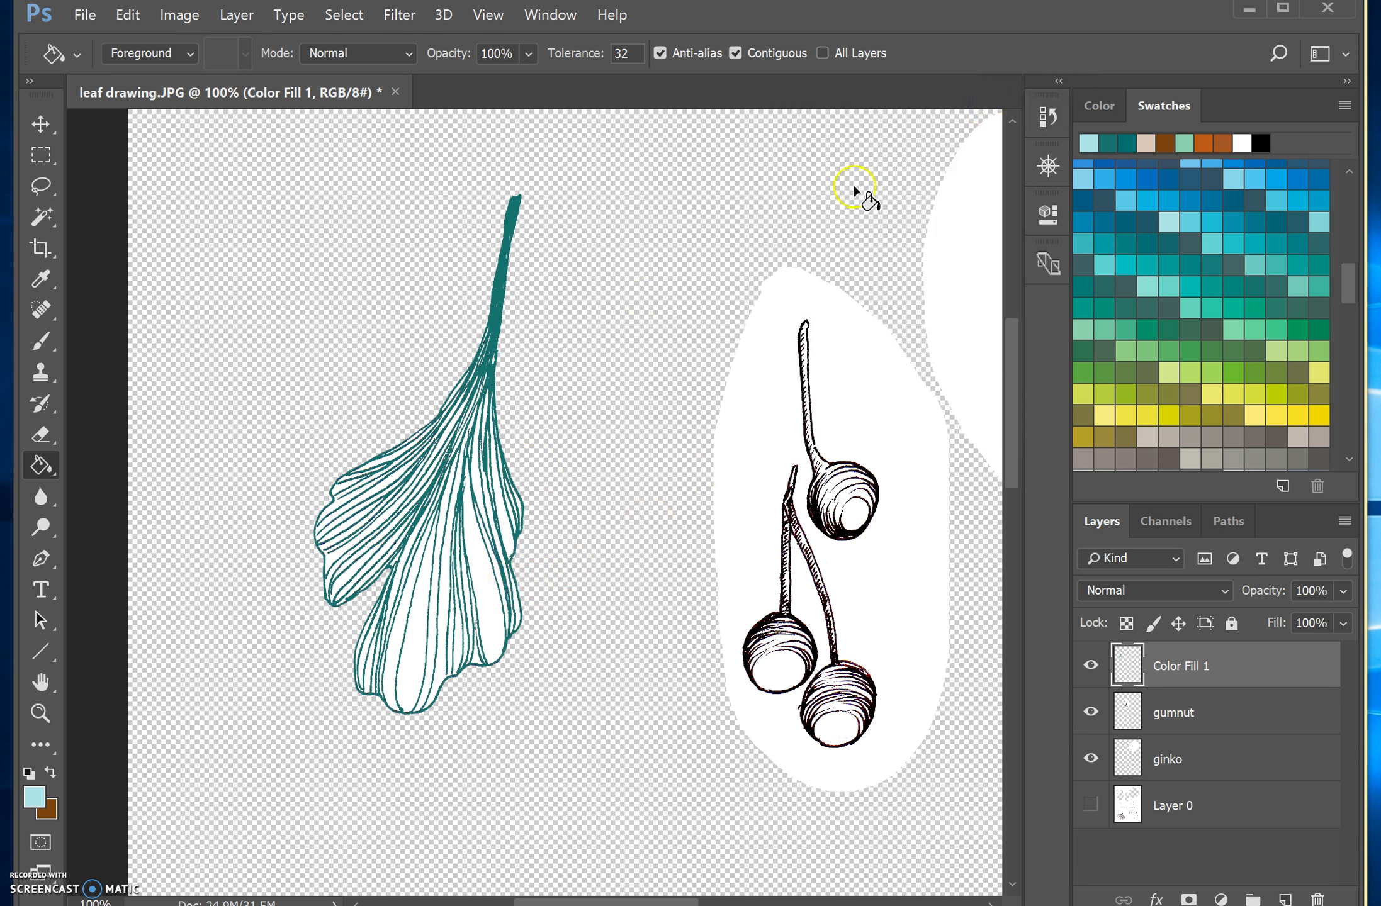
Step: Select all the white sections inside the teal leaf using the Magic Wand and Similar
{"action": "left_click", "coordinate": [45, 217]}
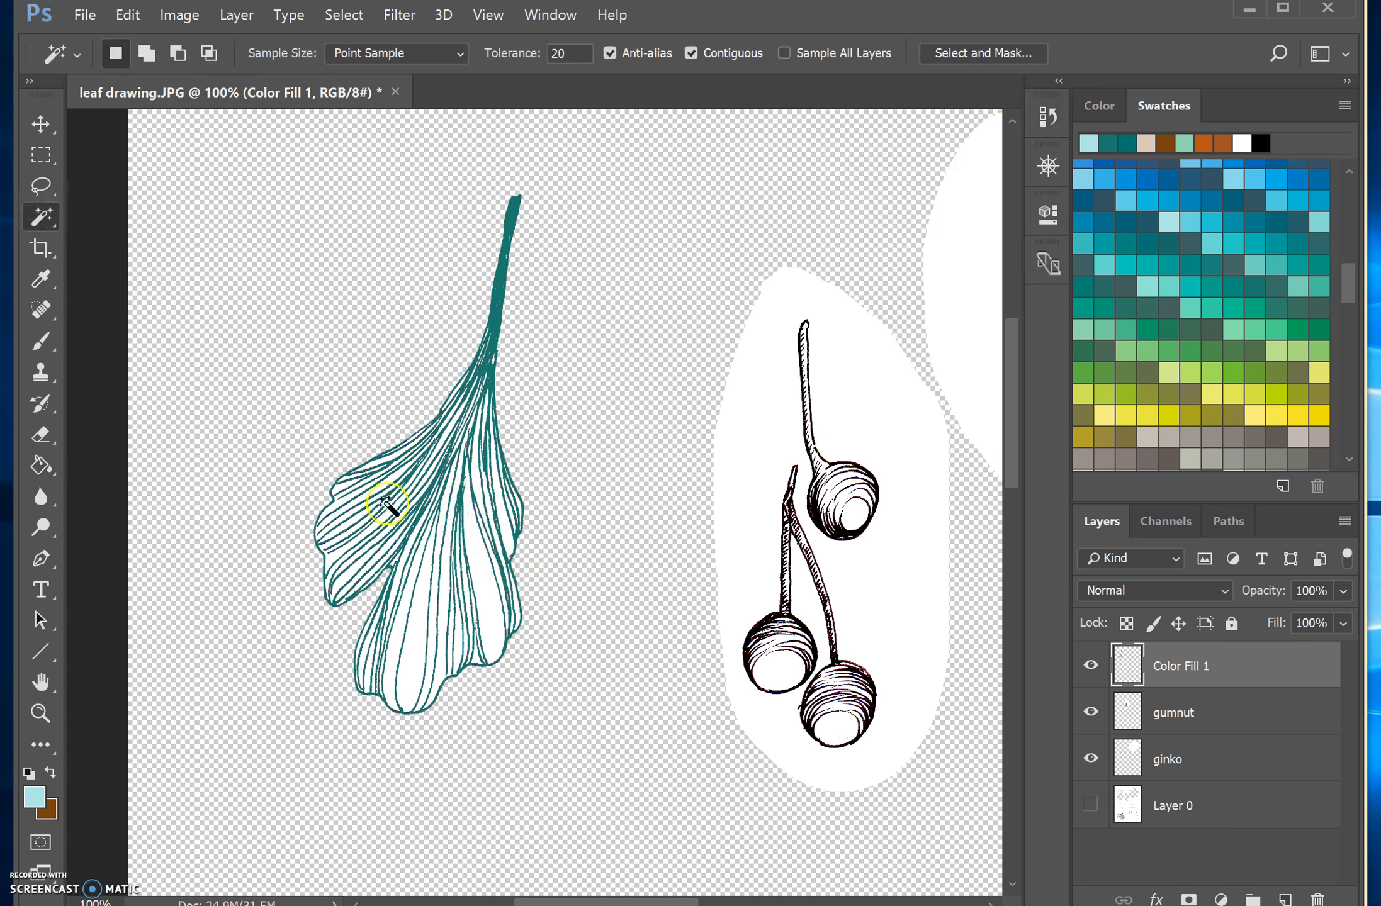
{"action": "right_click", "coordinate": [486, 565]}
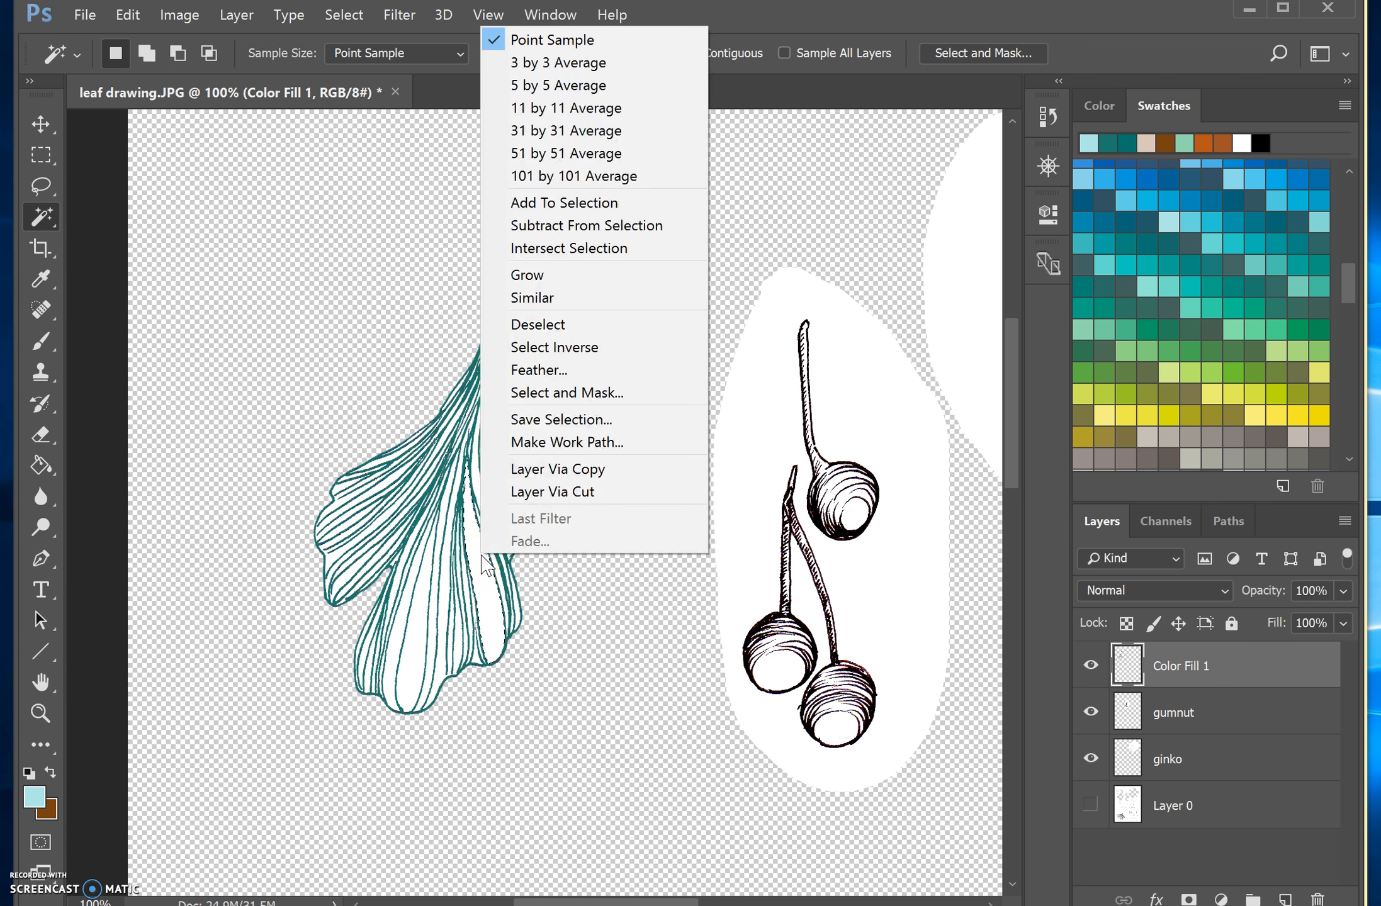
{"action": "left_click", "coordinate": [553, 300]}
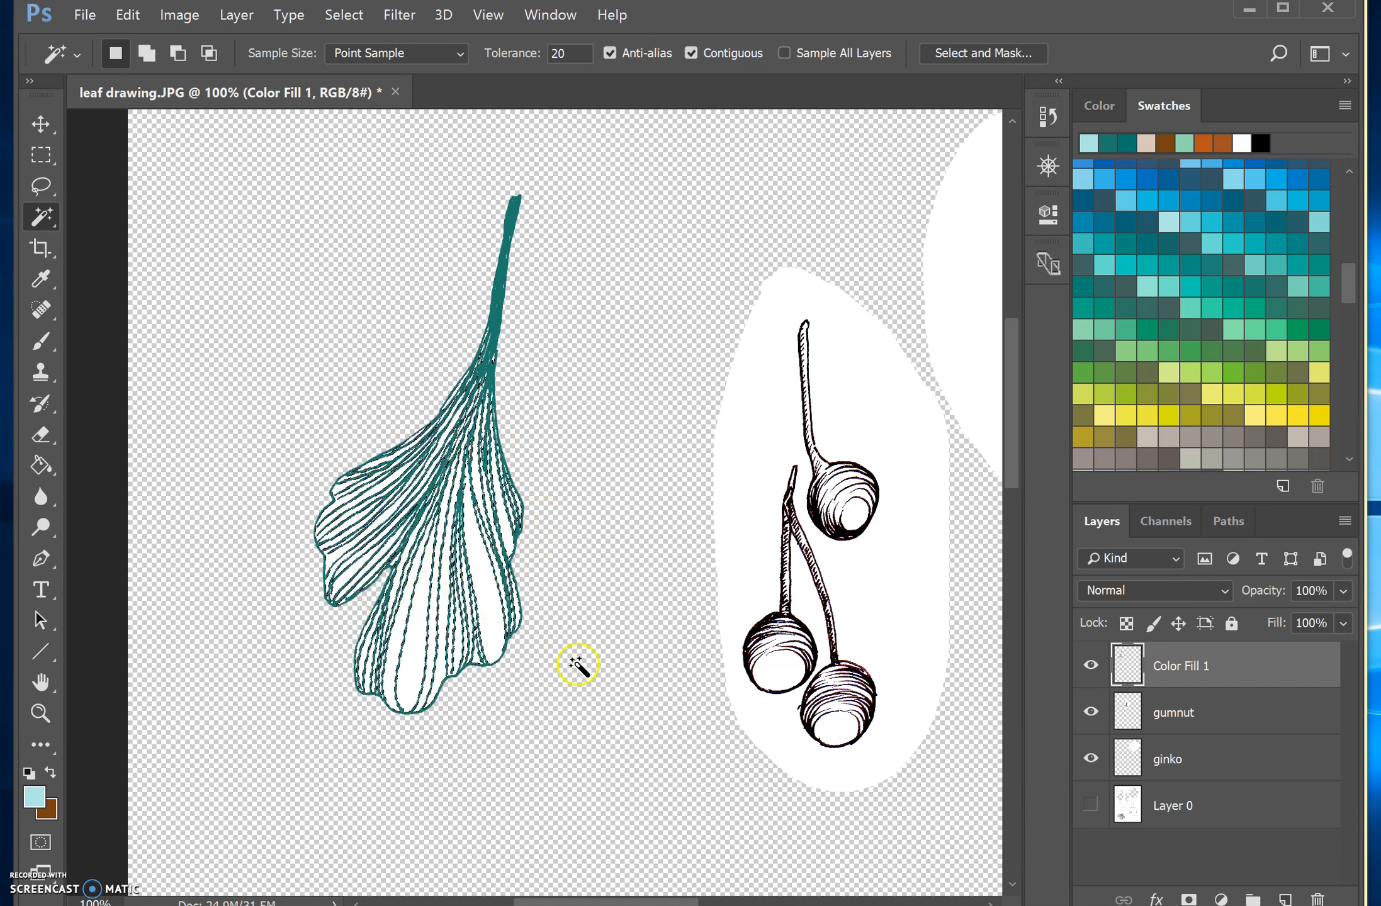
Step: Add a Solid Color fill layer over the selected leaf sections and set its colour to pale mint baecde
{"action": "left_click", "coordinate": [1221, 899]}
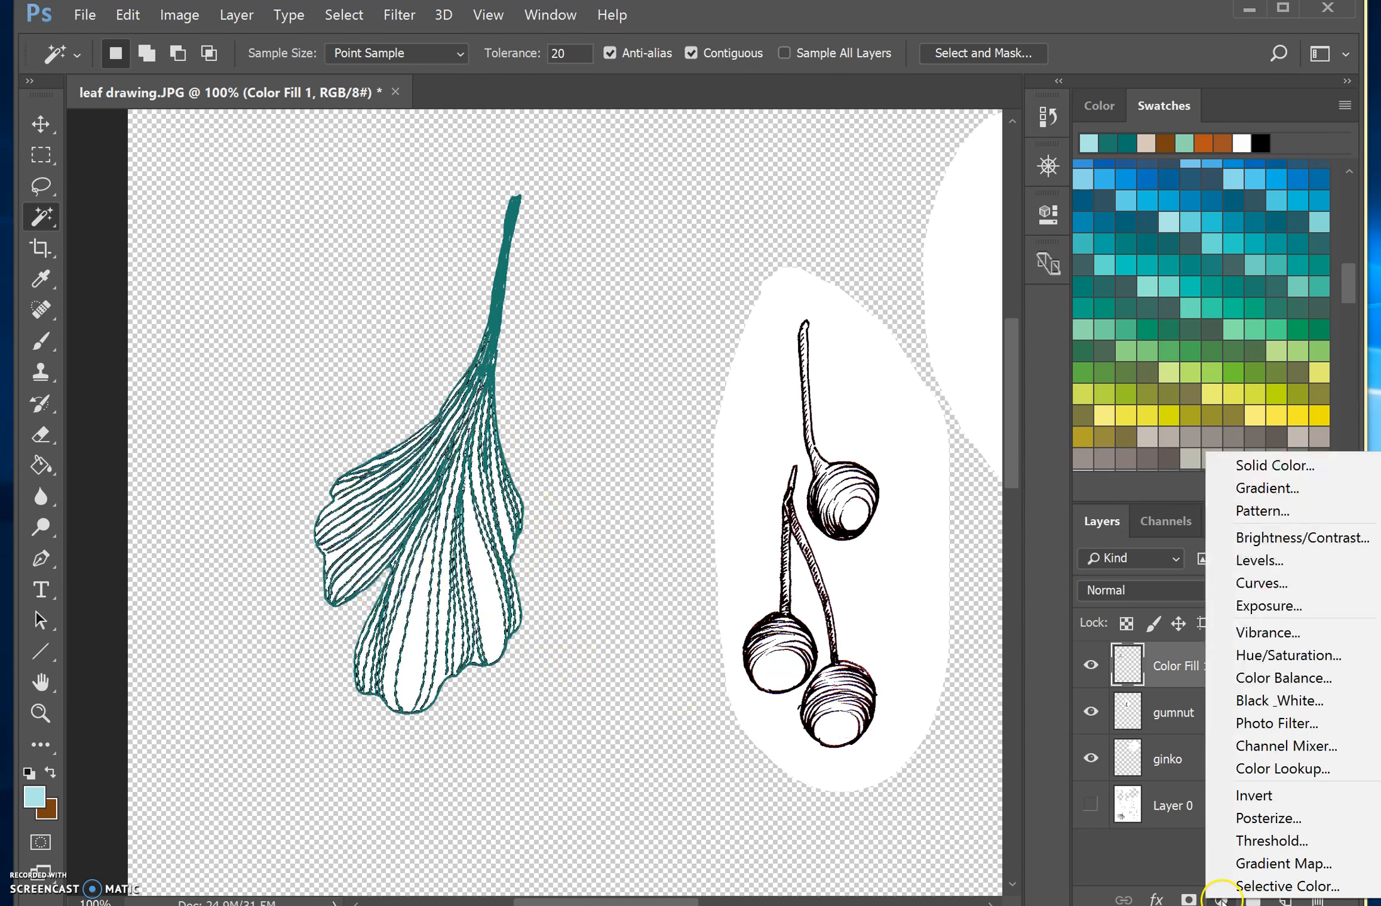
{"action": "left_click", "coordinate": [1273, 466]}
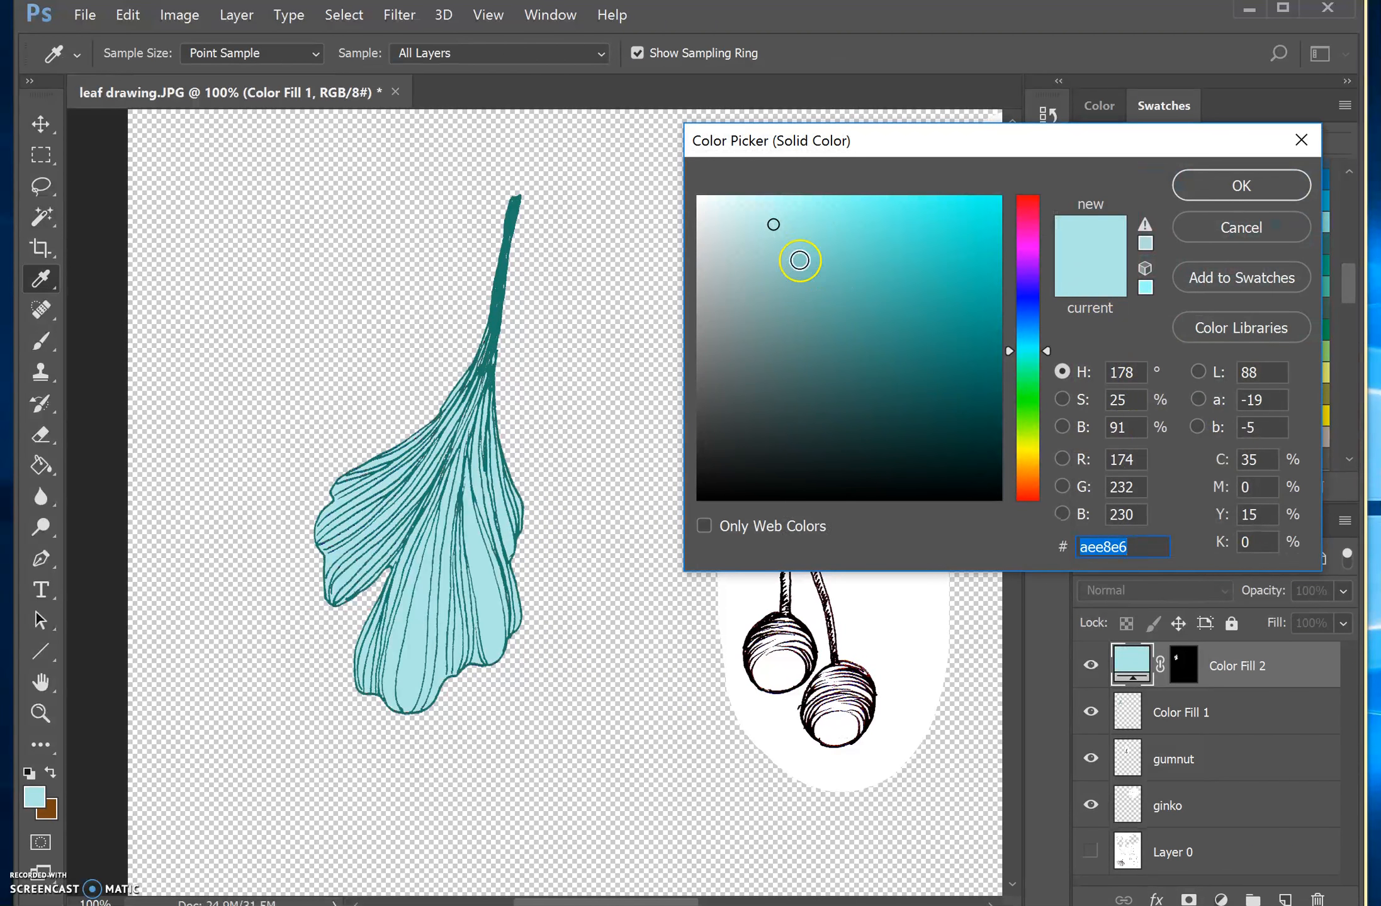
{"action": "mouse_move", "coordinate": [767, 228]}
{"action": "left_mouse_down"}
{"action": "mouse_move", "coordinate": [795, 224]}
{"action": "mouse_move", "coordinate": [796, 247]}
{"action": "mouse_move", "coordinate": [826, 207]}
{"action": "mouse_move", "coordinate": [867, 243]}
{"action": "left_mouse_up"}
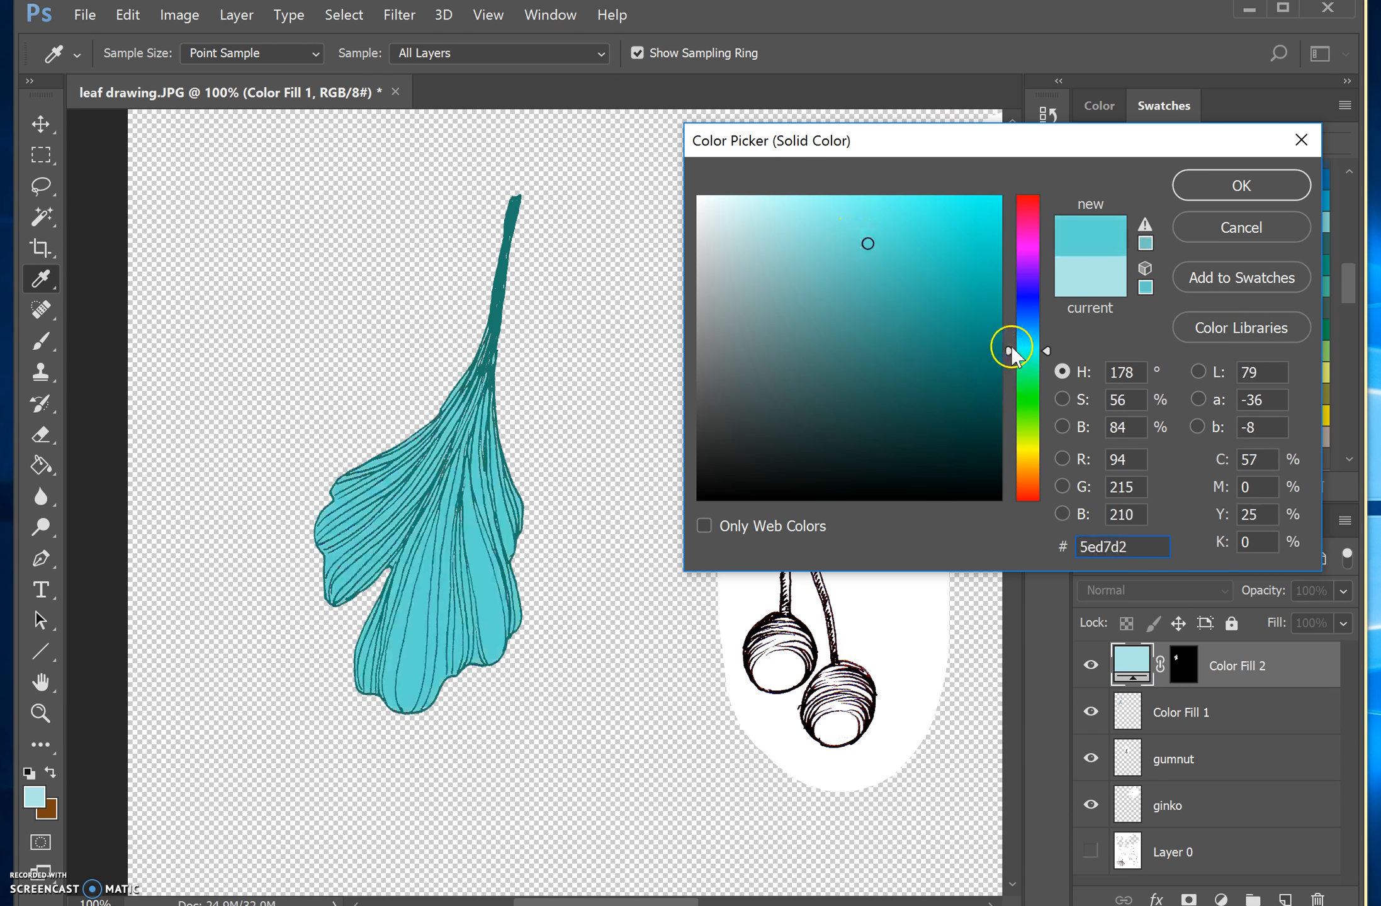
{"action": "left_click_drag", "start_coordinate": [1009, 350], "coordinate": [1009, 361]}
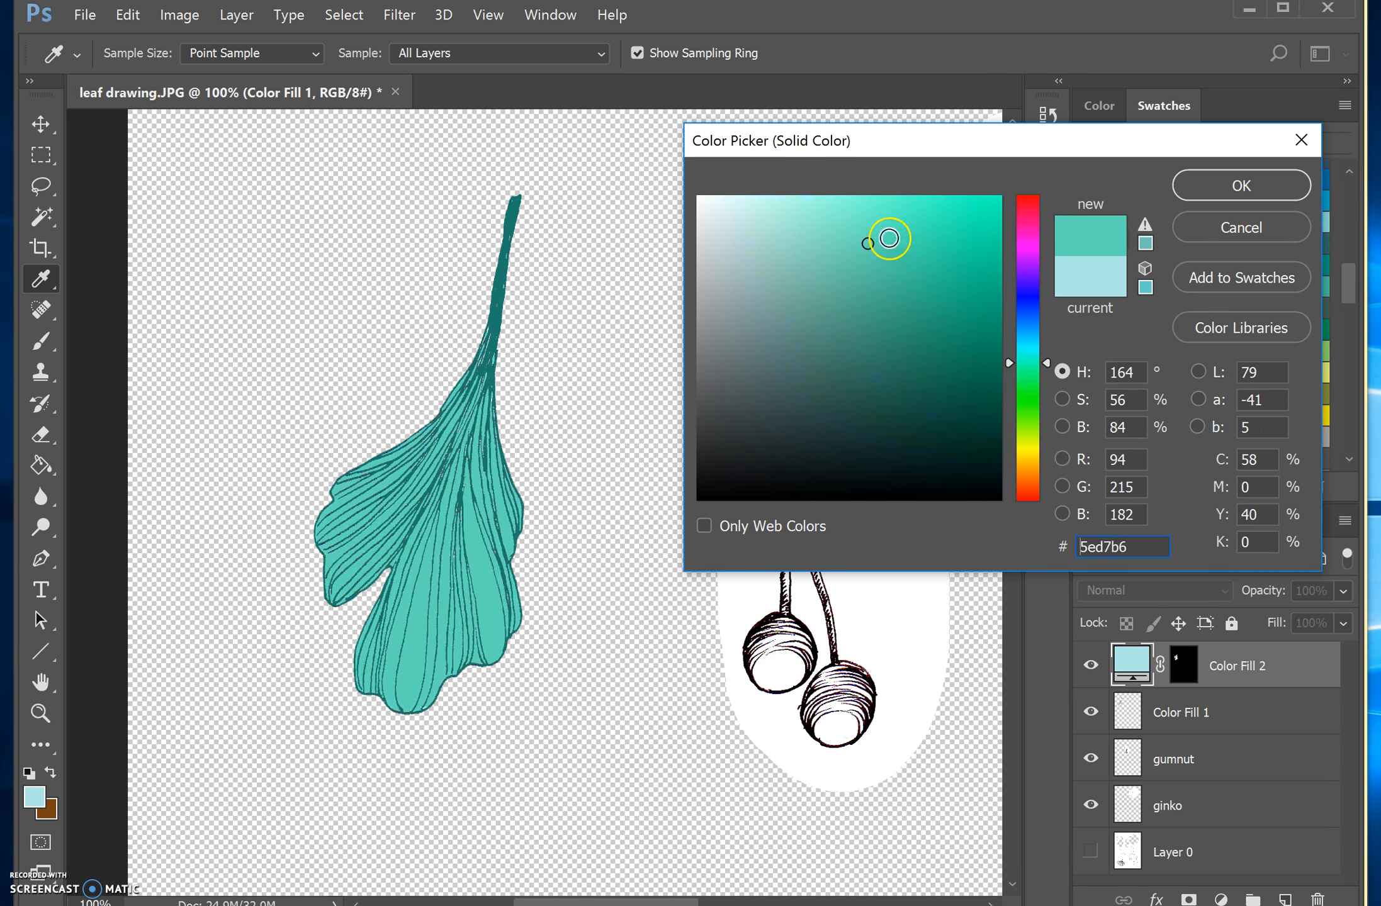
{"action": "mouse_move", "coordinate": [864, 244]}
{"action": "left_mouse_down"}
{"action": "mouse_move", "coordinate": [801, 216]}
{"action": "mouse_move", "coordinate": [762, 219]}
{"action": "left_mouse_up"}
{"action": "left_click", "coordinate": [1211, 182]}
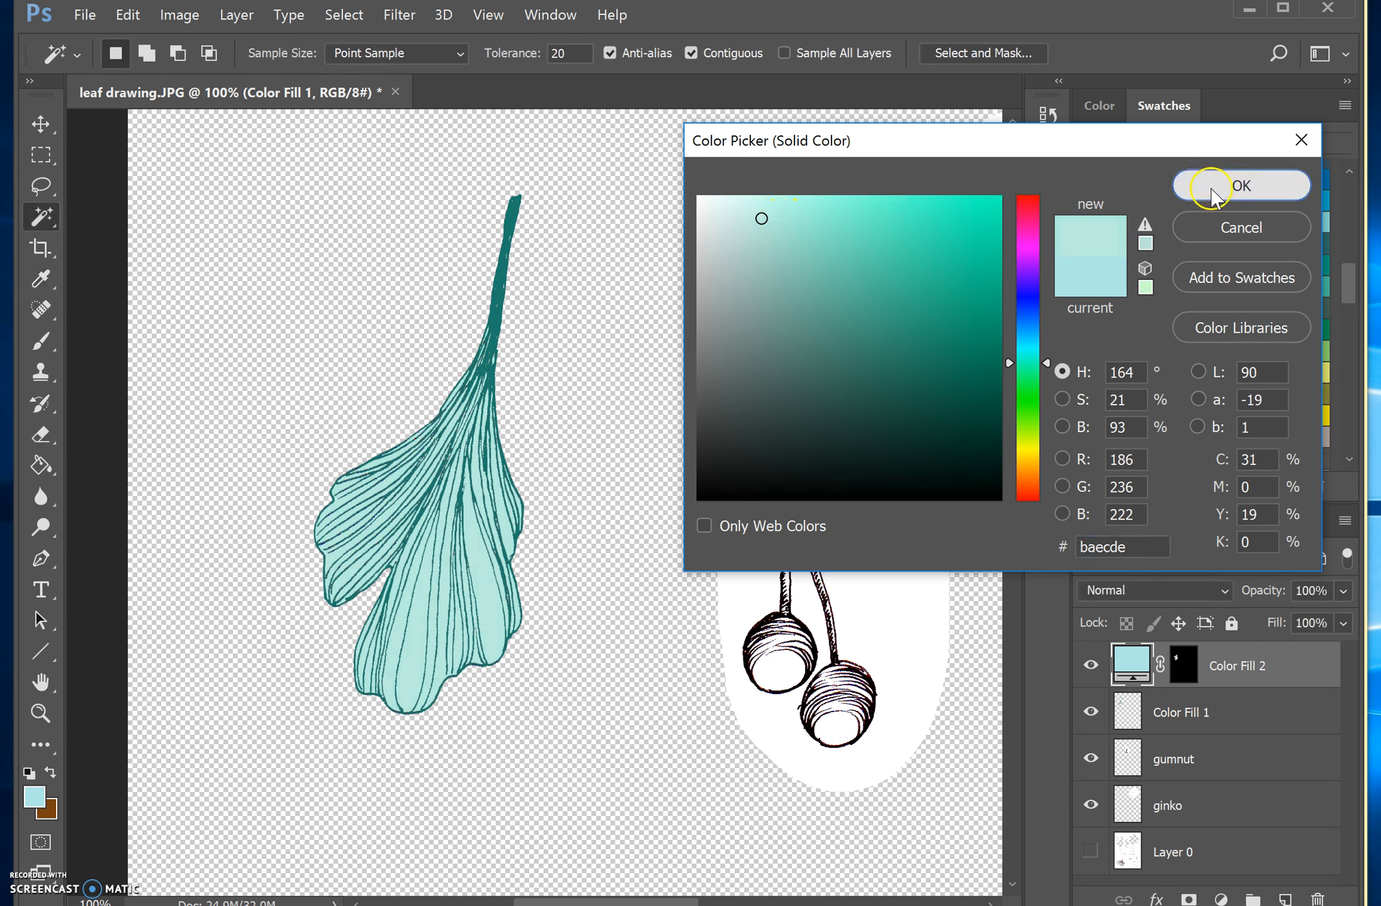
Step: Create a new document 10 cm wide and 10 cm high in RGB Color mode
{"action": "left_click", "coordinate": [41, 124]}
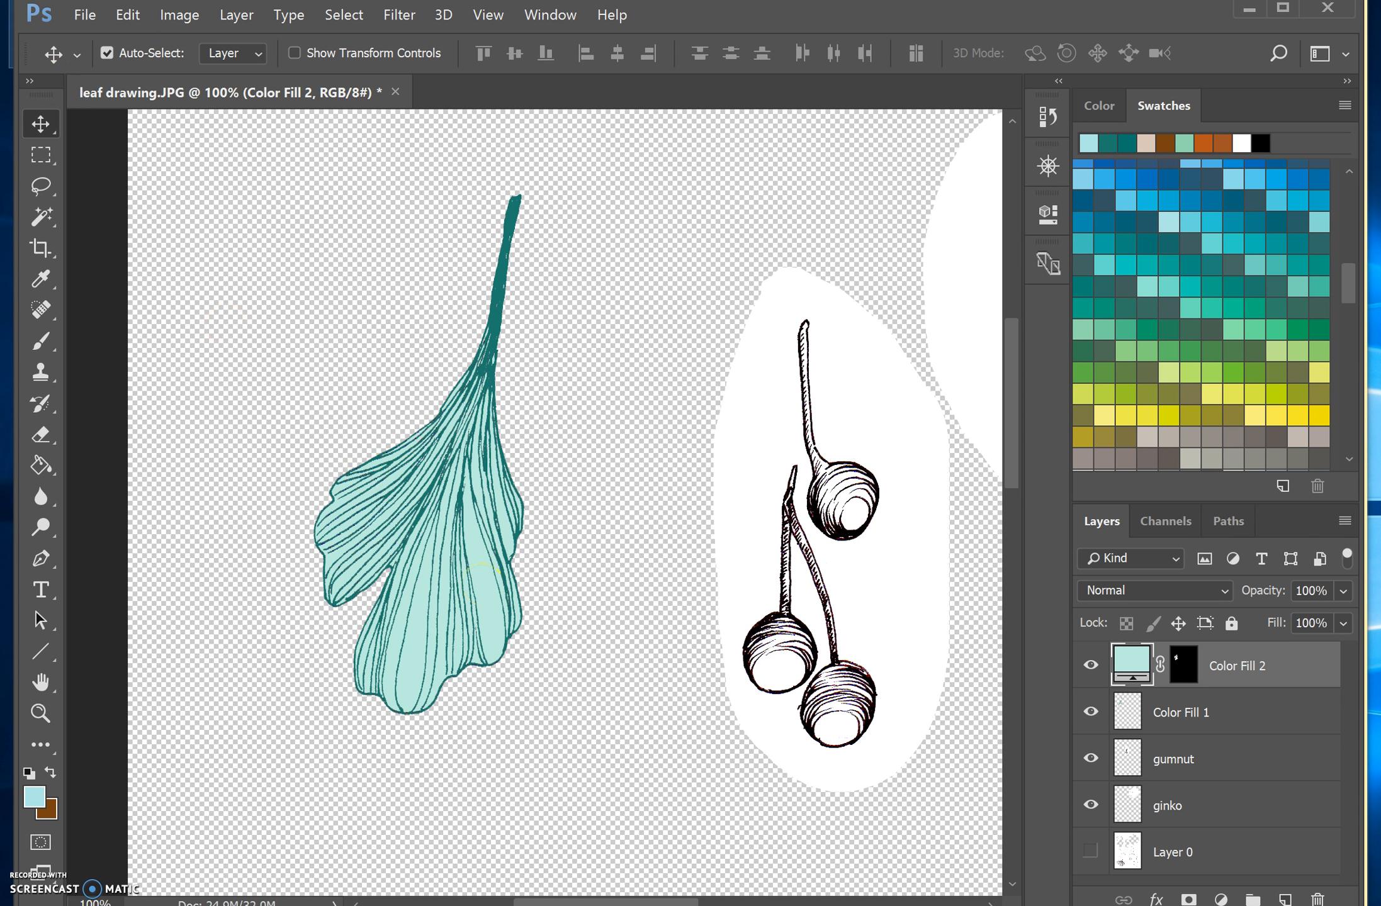
{"action": "left_click", "coordinate": [85, 15]}
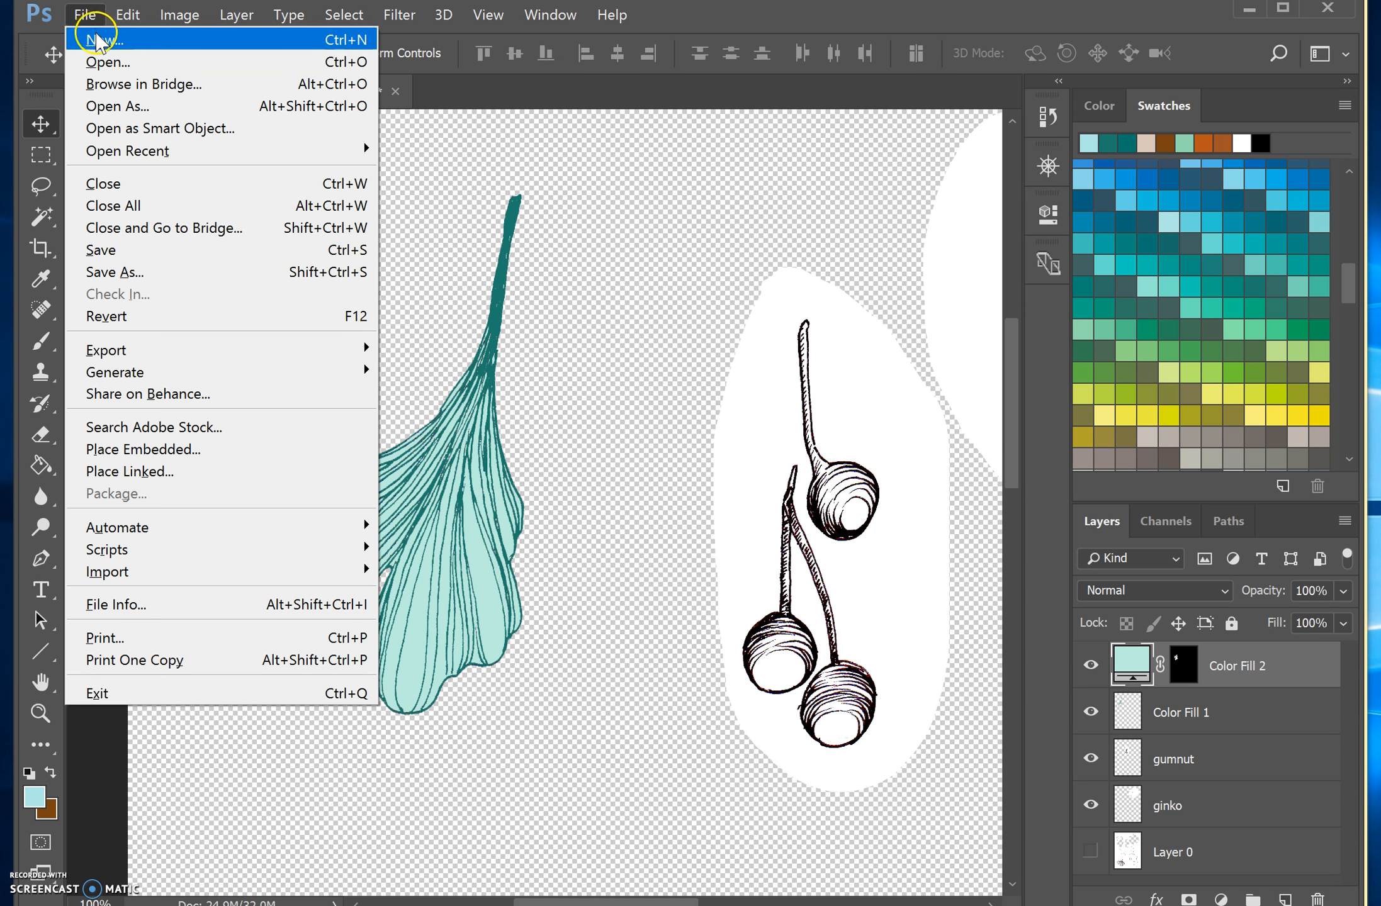
{"action": "left_click", "coordinate": [94, 16]}
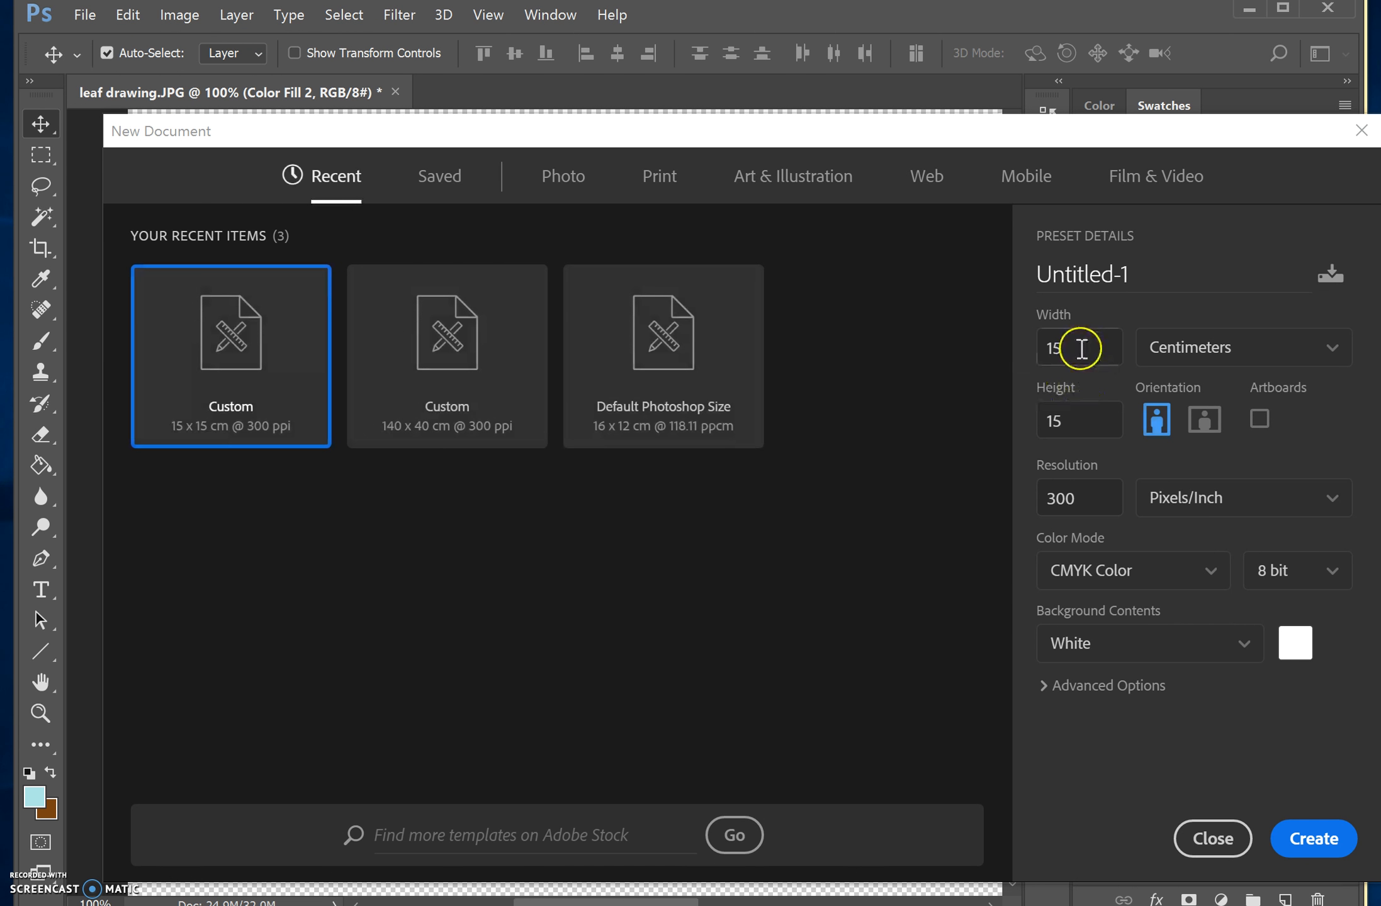
{"action": "double_click", "coordinate": [1081, 348]}
{"action": "type", "text": "10"}
{"action": "double_click", "coordinate": [1064, 422]}
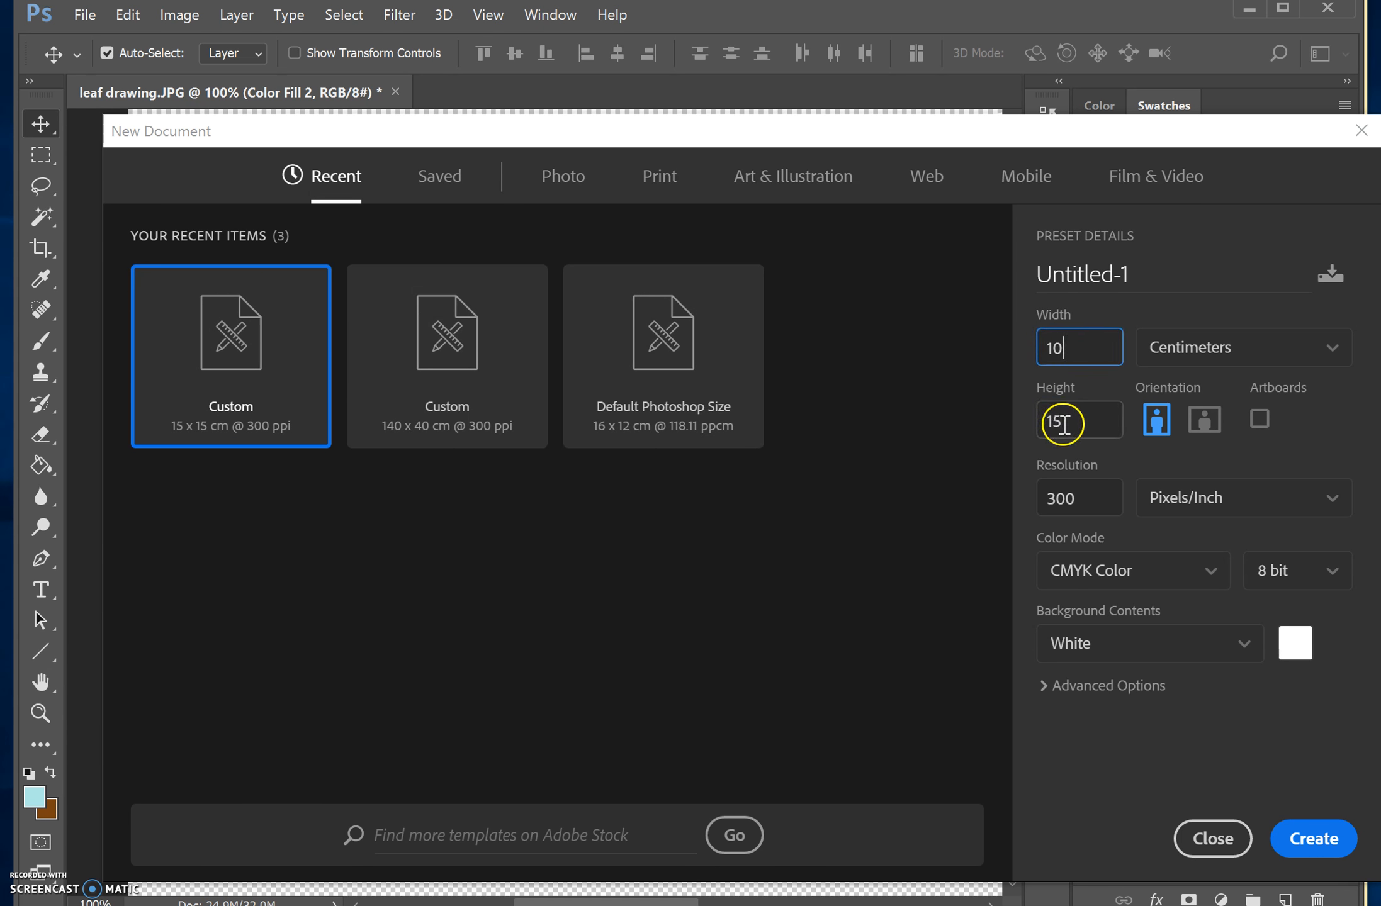
{"action": "type", "text": "10"}
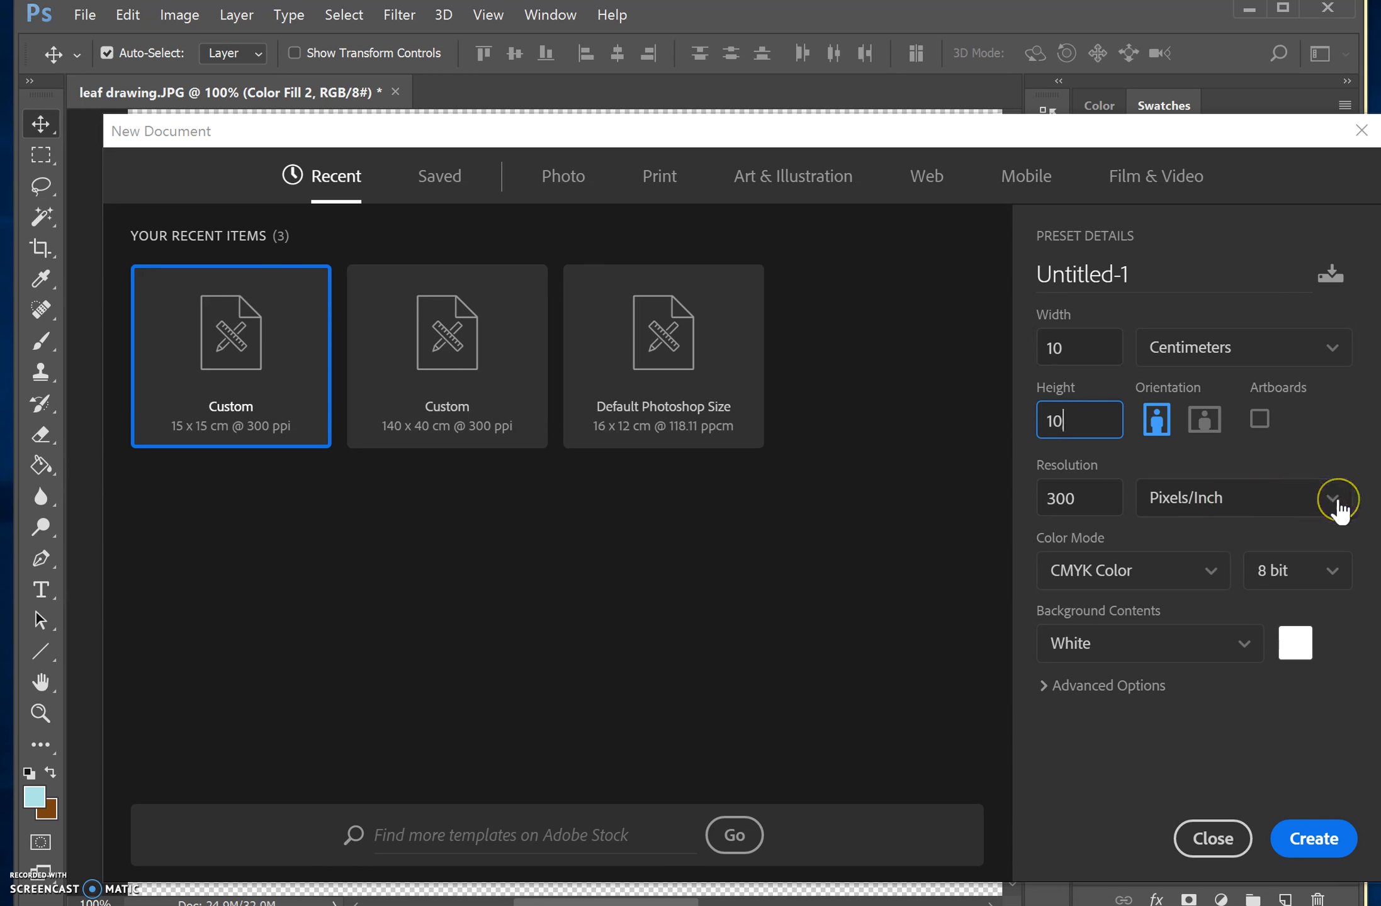
{"action": "left_click", "coordinate": [1208, 570]}
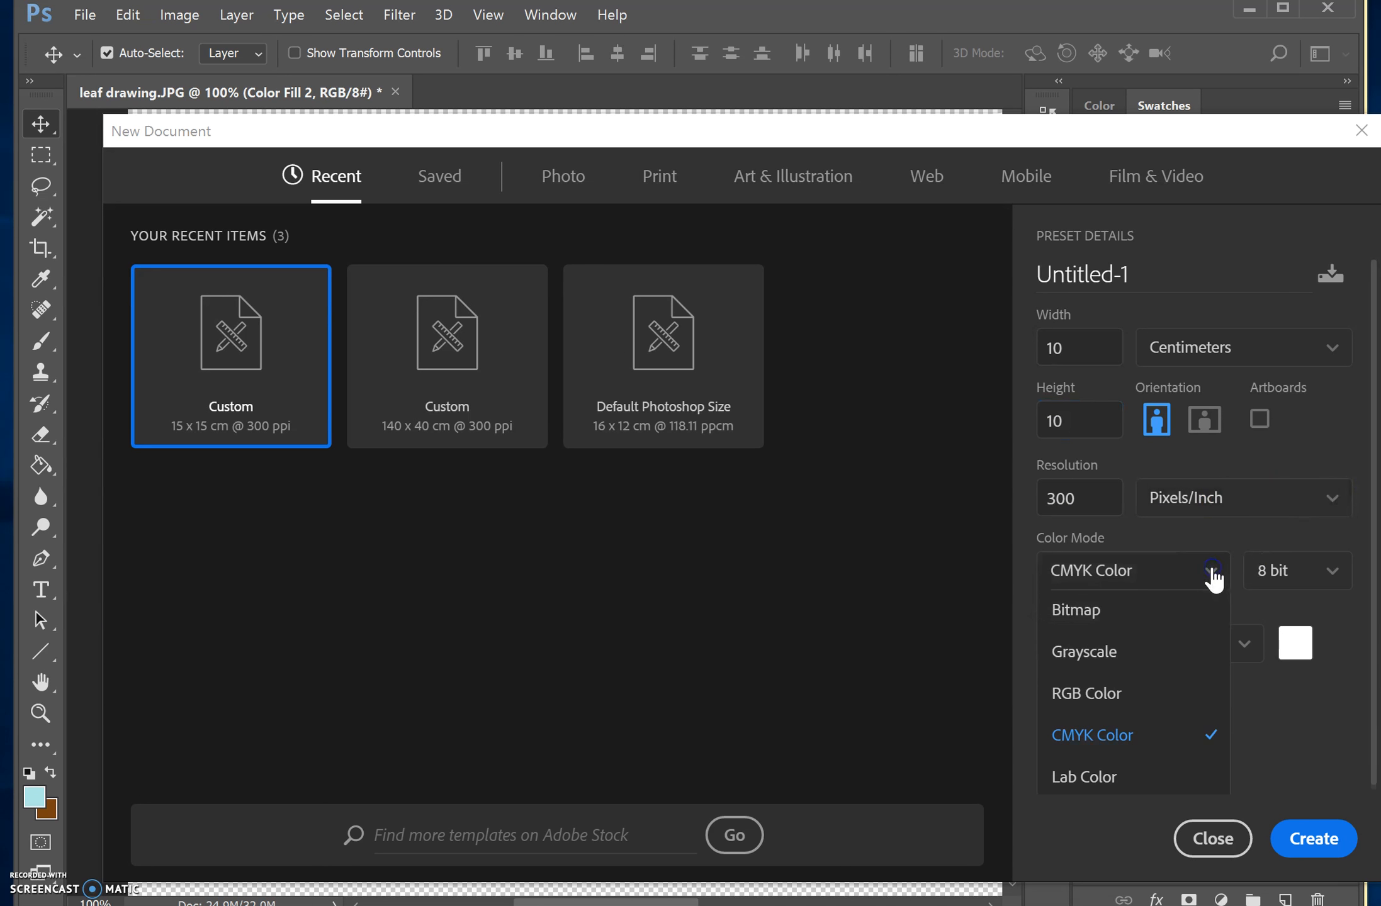
{"action": "left_click", "coordinate": [1124, 707]}
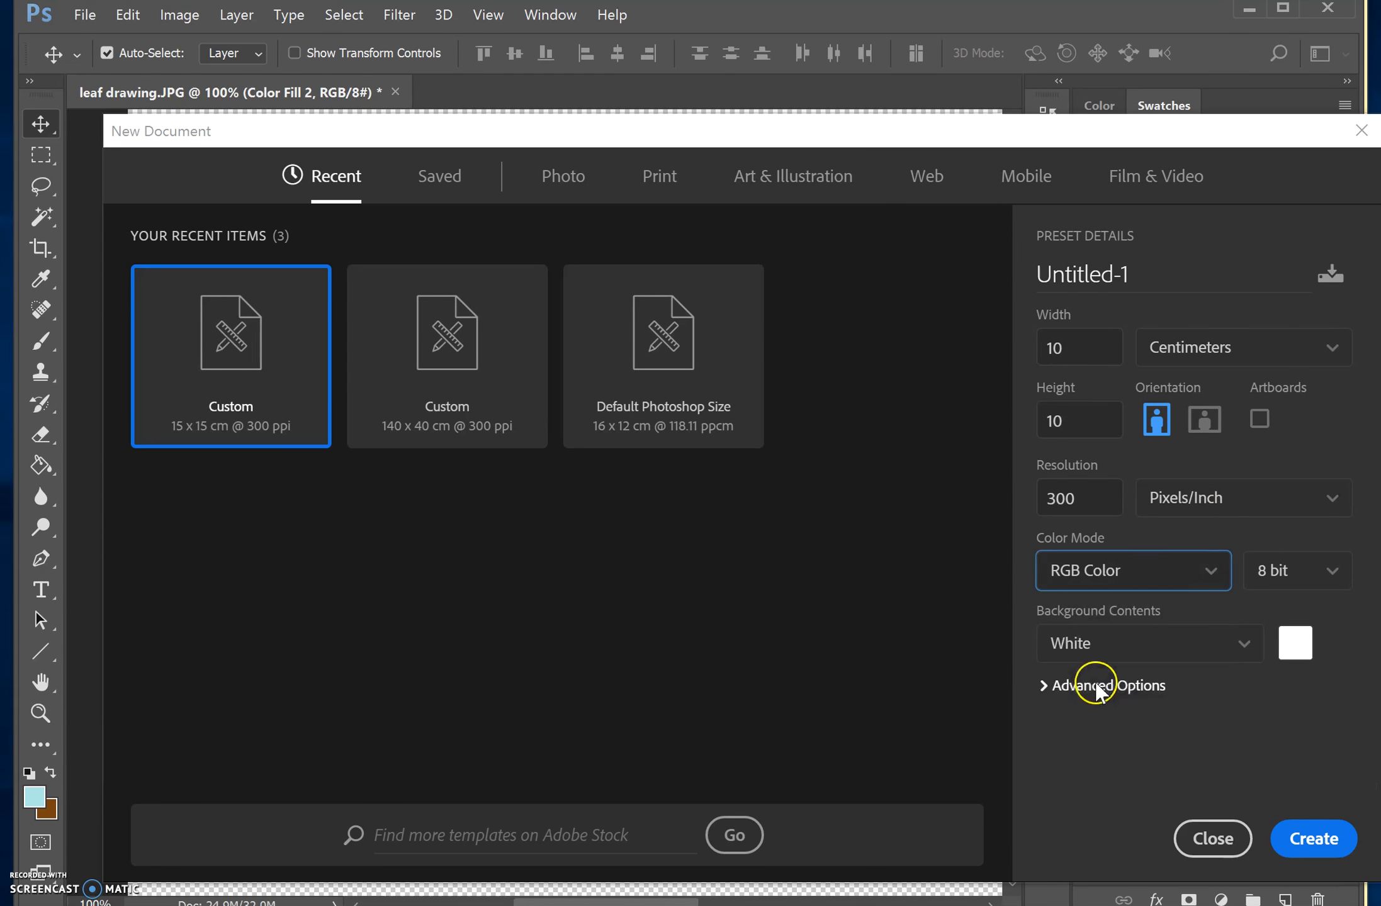
{"action": "left_click", "coordinate": [1295, 843]}
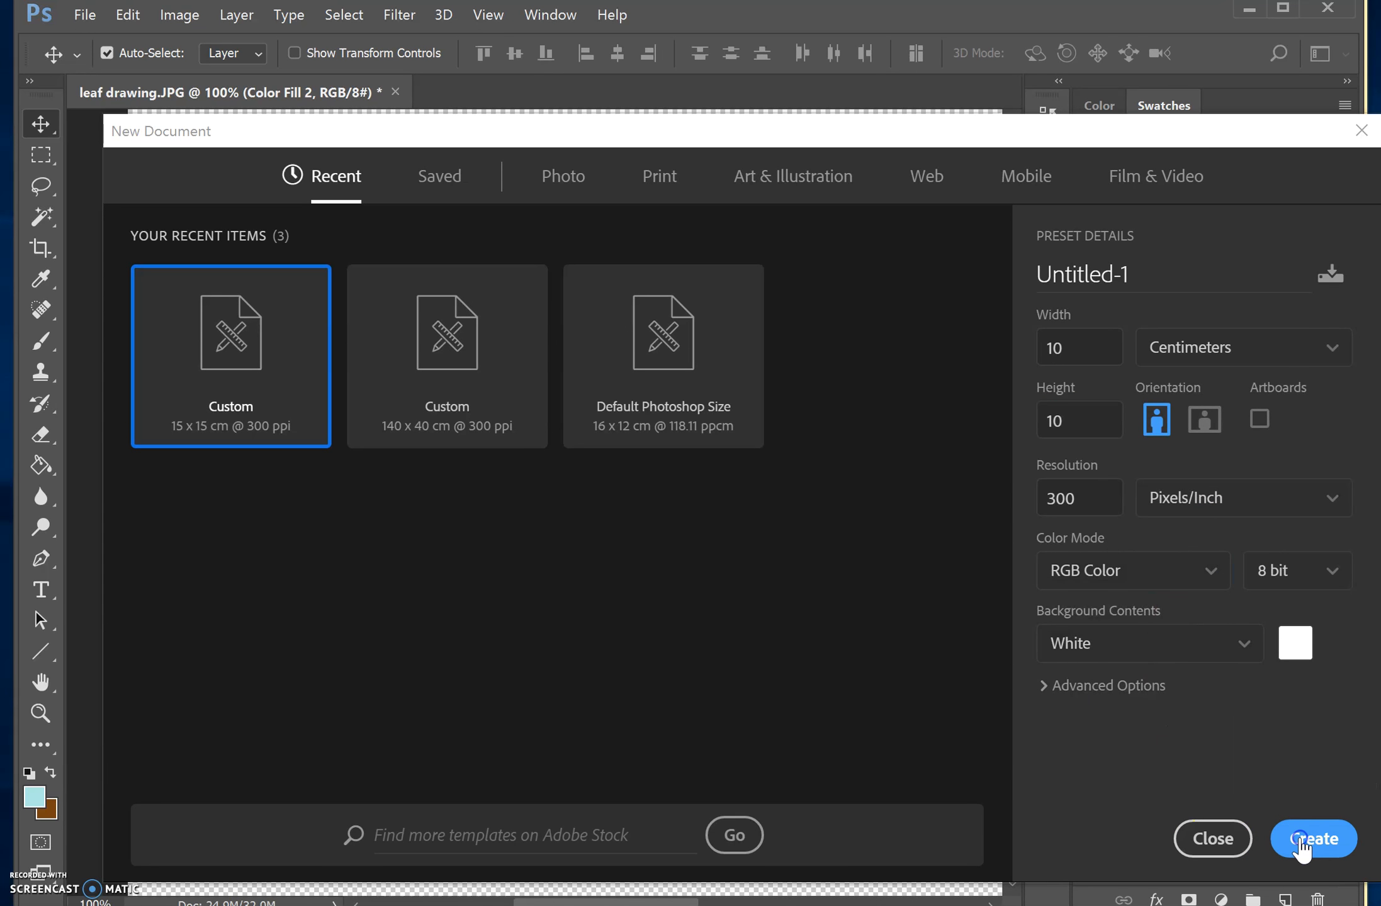
Step: Merge the leaf's Color Fill 1 and Color Fill 2 layers in leaf drawing.JPG and copy the merged leaf into the new document
{"action": "left_click", "coordinate": [337, 94]}
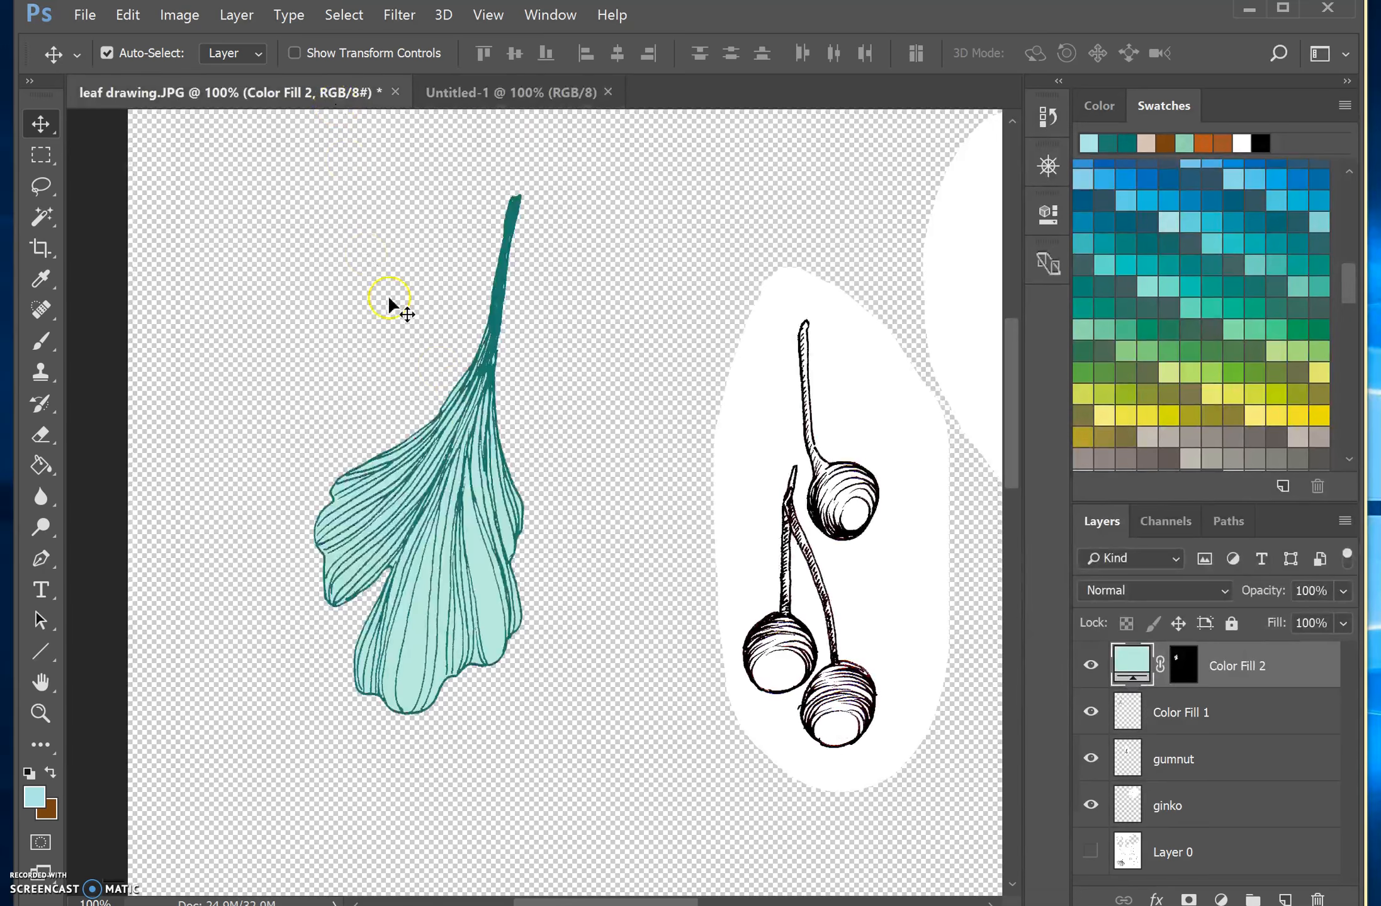
{"action": "mouse_move", "coordinate": [462, 488]}
{"action": "left_mouse_down"}
{"action": "mouse_move", "coordinate": [518, 99]}
{"action": "mouse_move", "coordinate": [475, 528]}
{"action": "mouse_move", "coordinate": [469, 504]}
{"action": "left_mouse_up"}
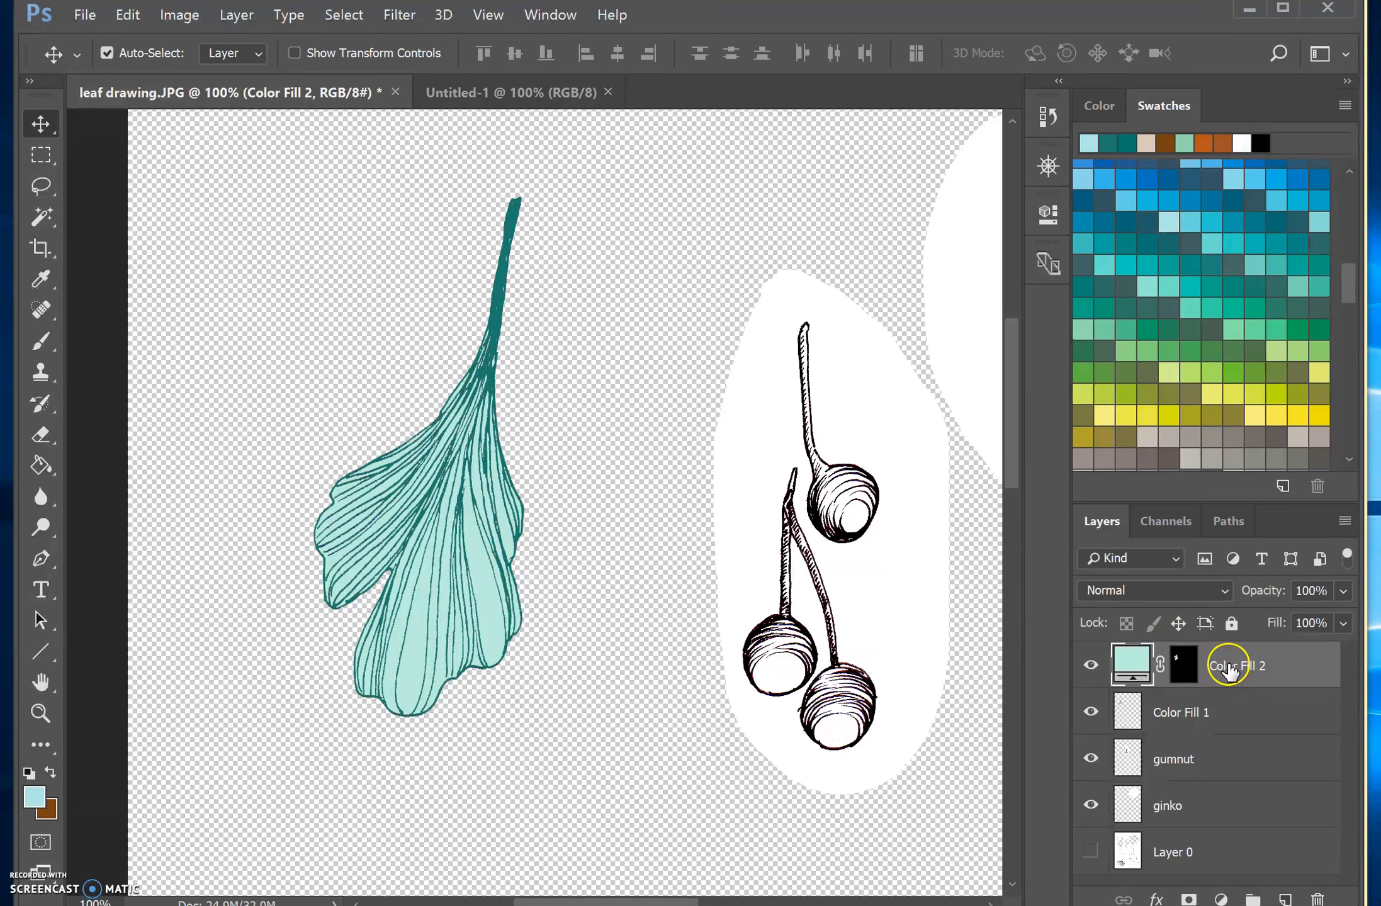
{"action": "left_click", "coordinate": [1220, 720], "text": "shift"}
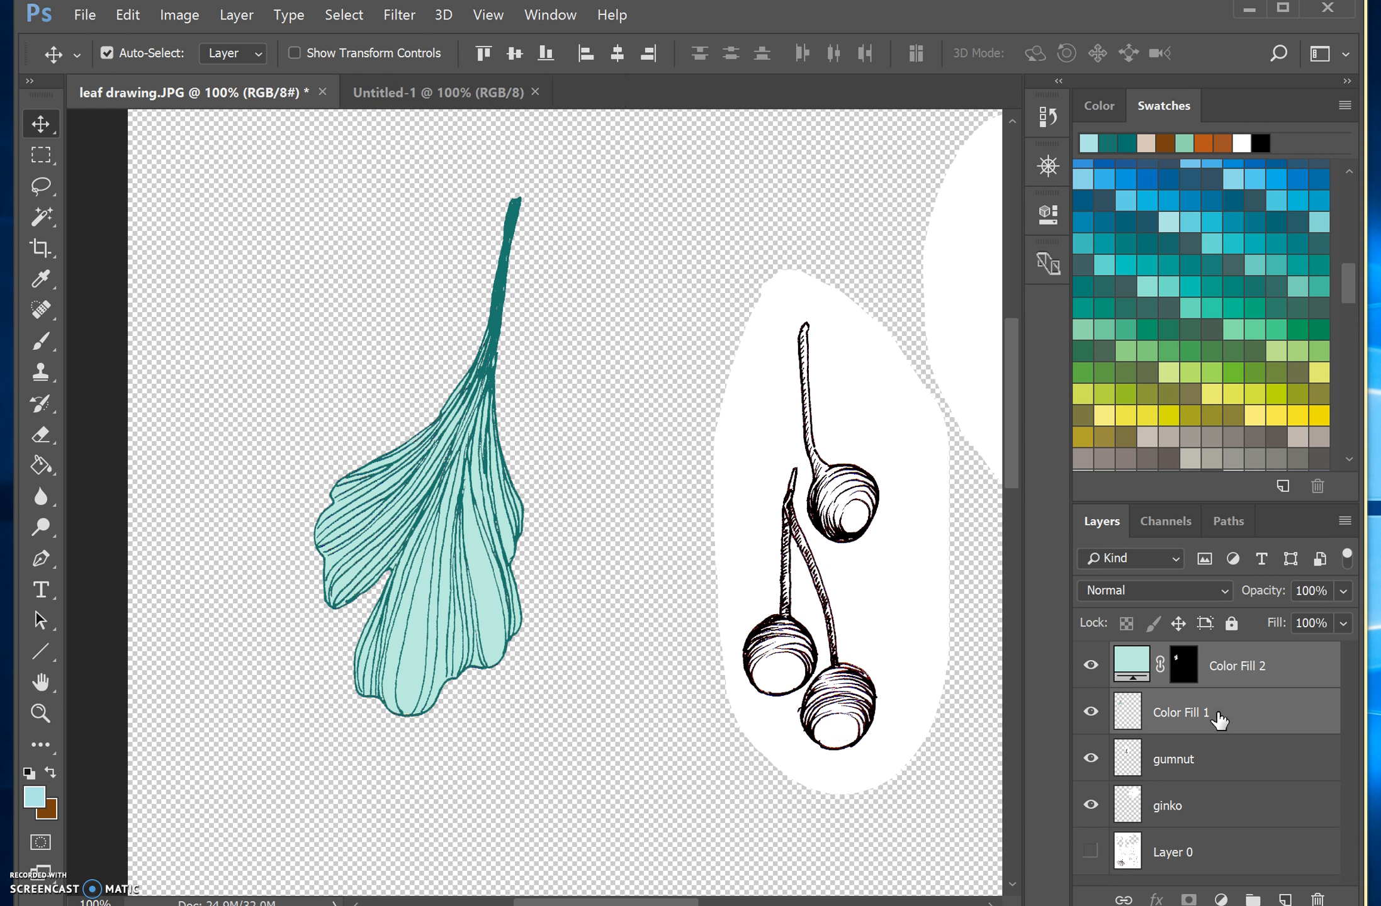
{"action": "right_click", "coordinate": [1227, 669]}
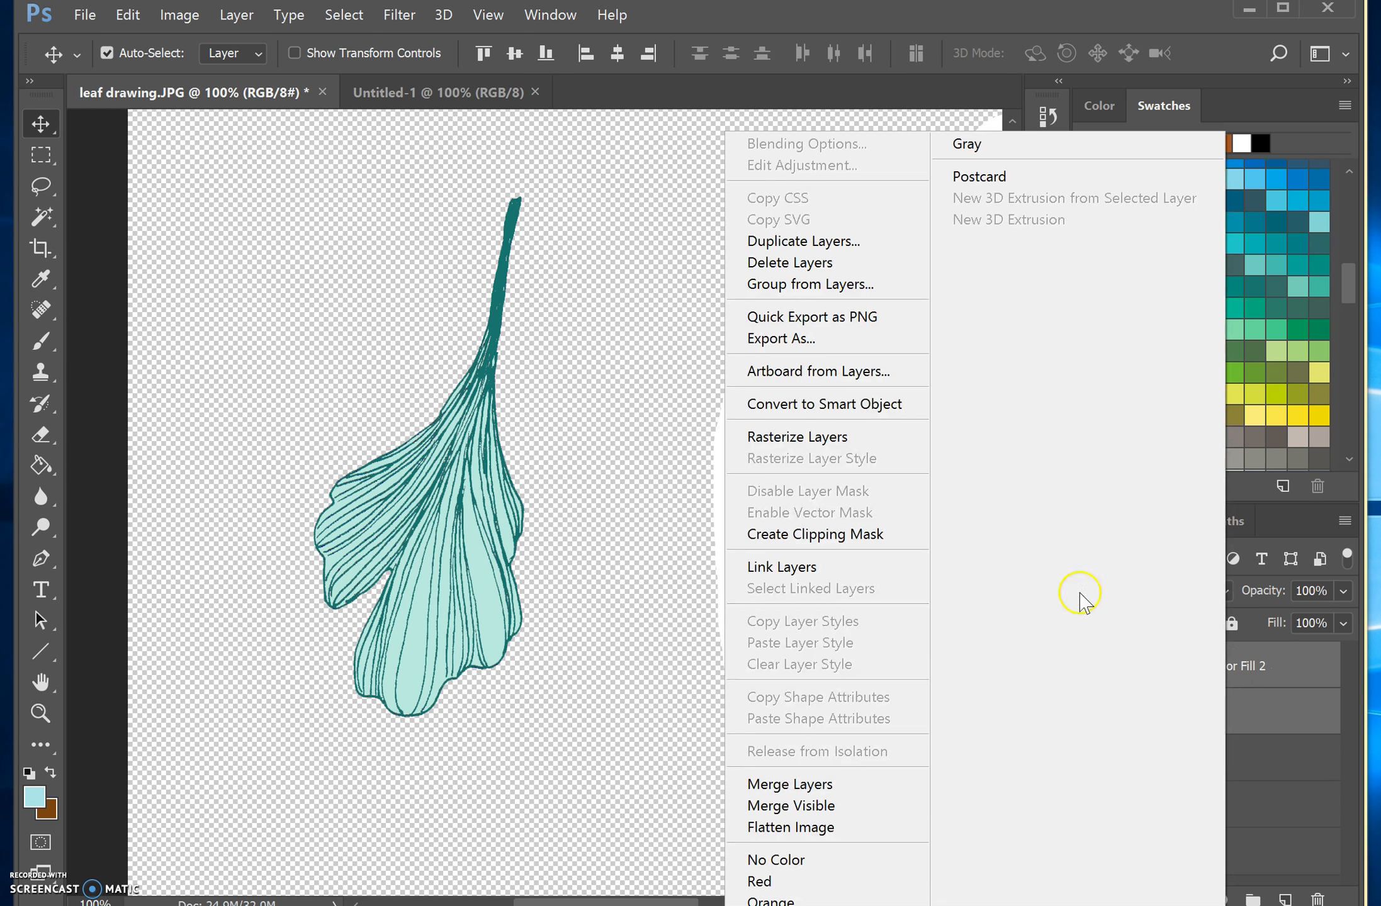
{"action": "left_click", "coordinate": [844, 781]}
{"action": "left_click_drag", "start_coordinate": [464, 536], "coordinate": [529, 560]}
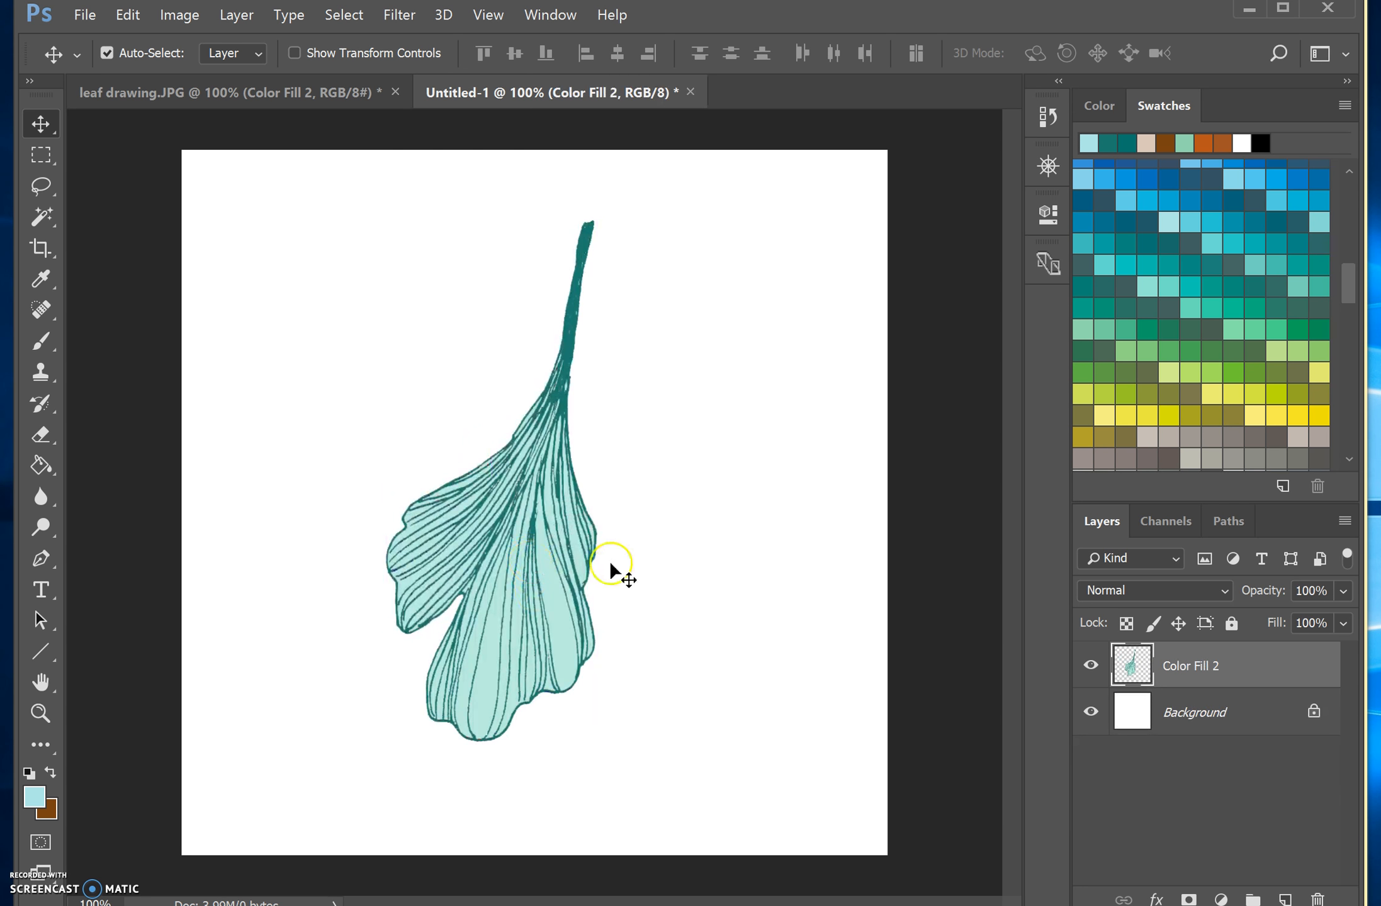
Step: Convert the new document's locked Background into a regular layer and hide it
{"action": "double_click", "coordinate": [1192, 718]}
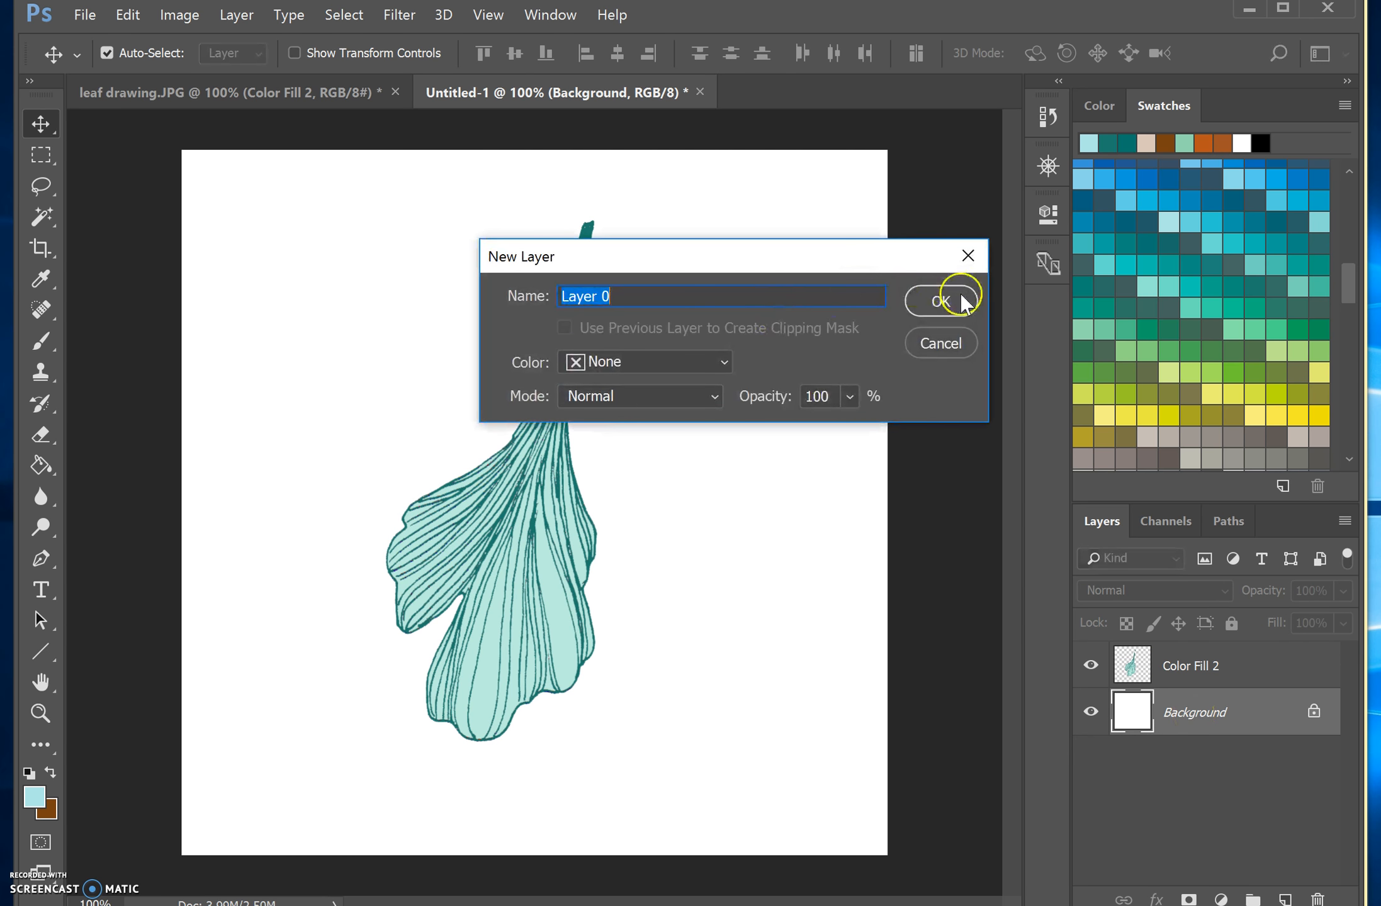
{"action": "left_click", "coordinate": [961, 296]}
{"action": "left_click", "coordinate": [1090, 712]}
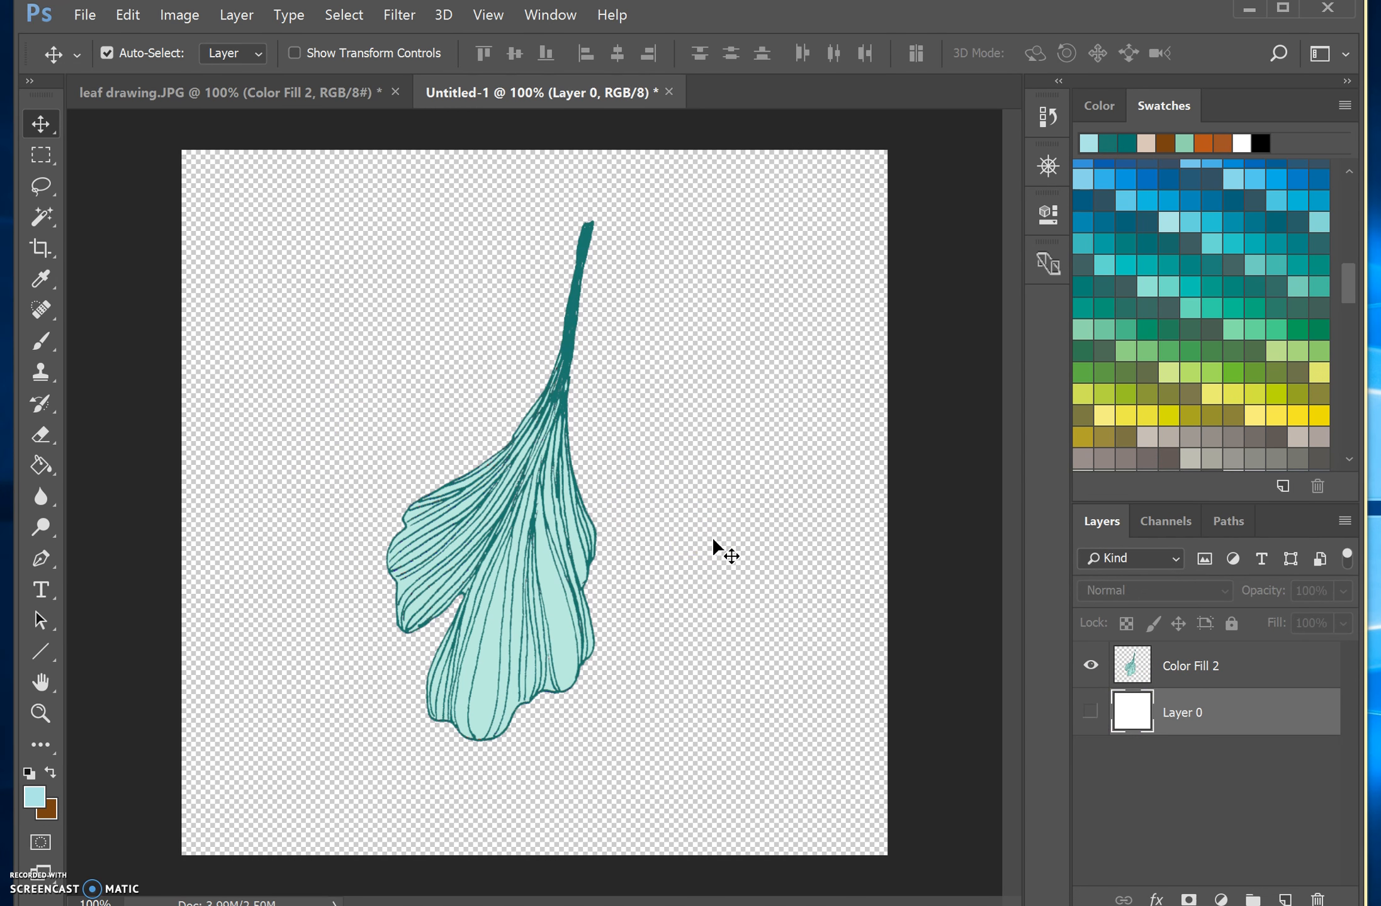
Step: Save the leaf document as a TIFF named Detailed Leaf_Edited in the images_scans folder, with layers and transparency kept
{"action": "left_click", "coordinate": [82, 15]}
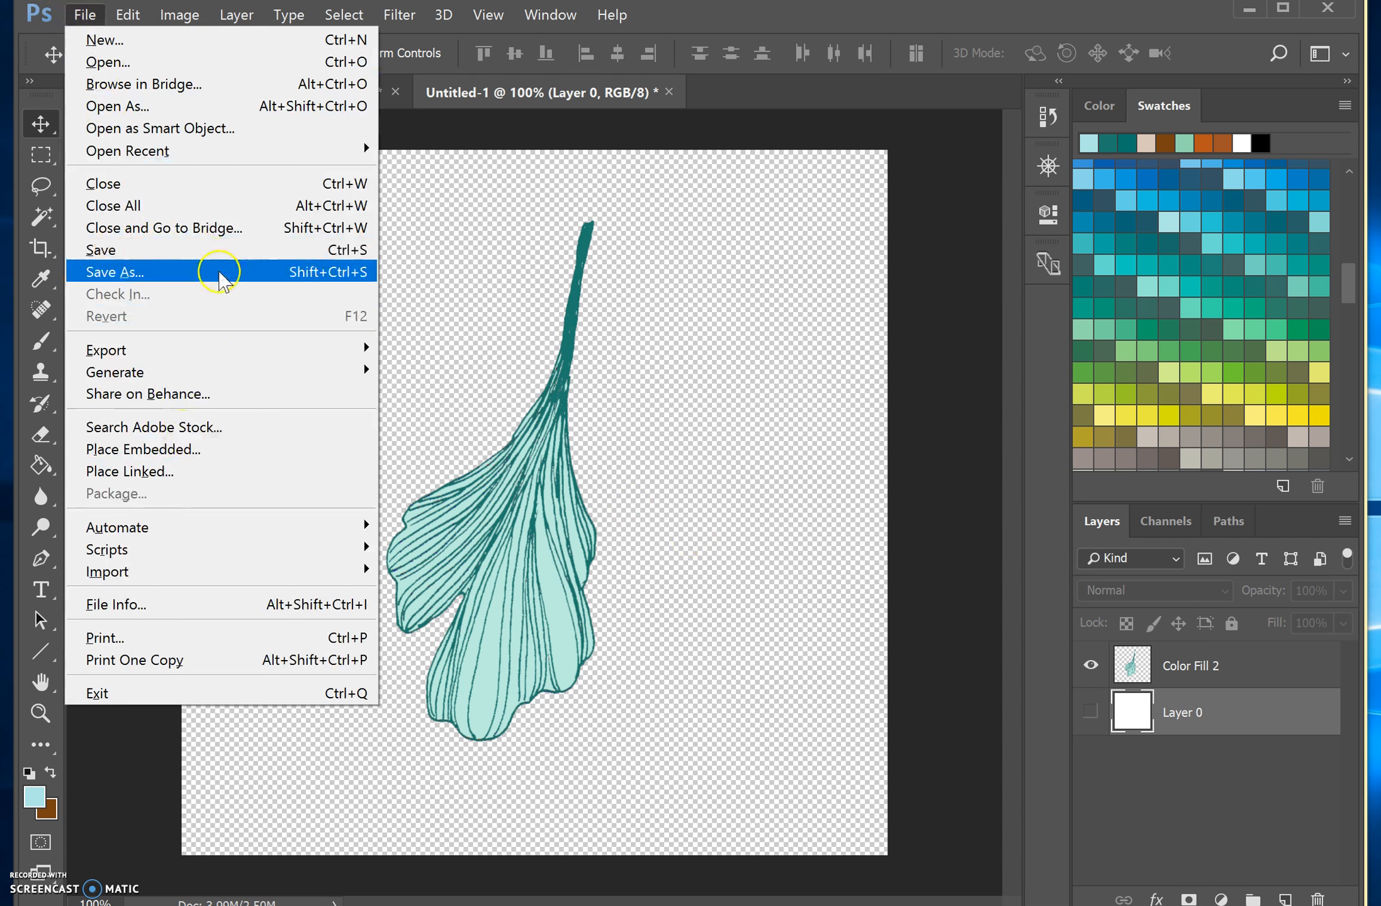
{"action": "left_click", "coordinate": [216, 272]}
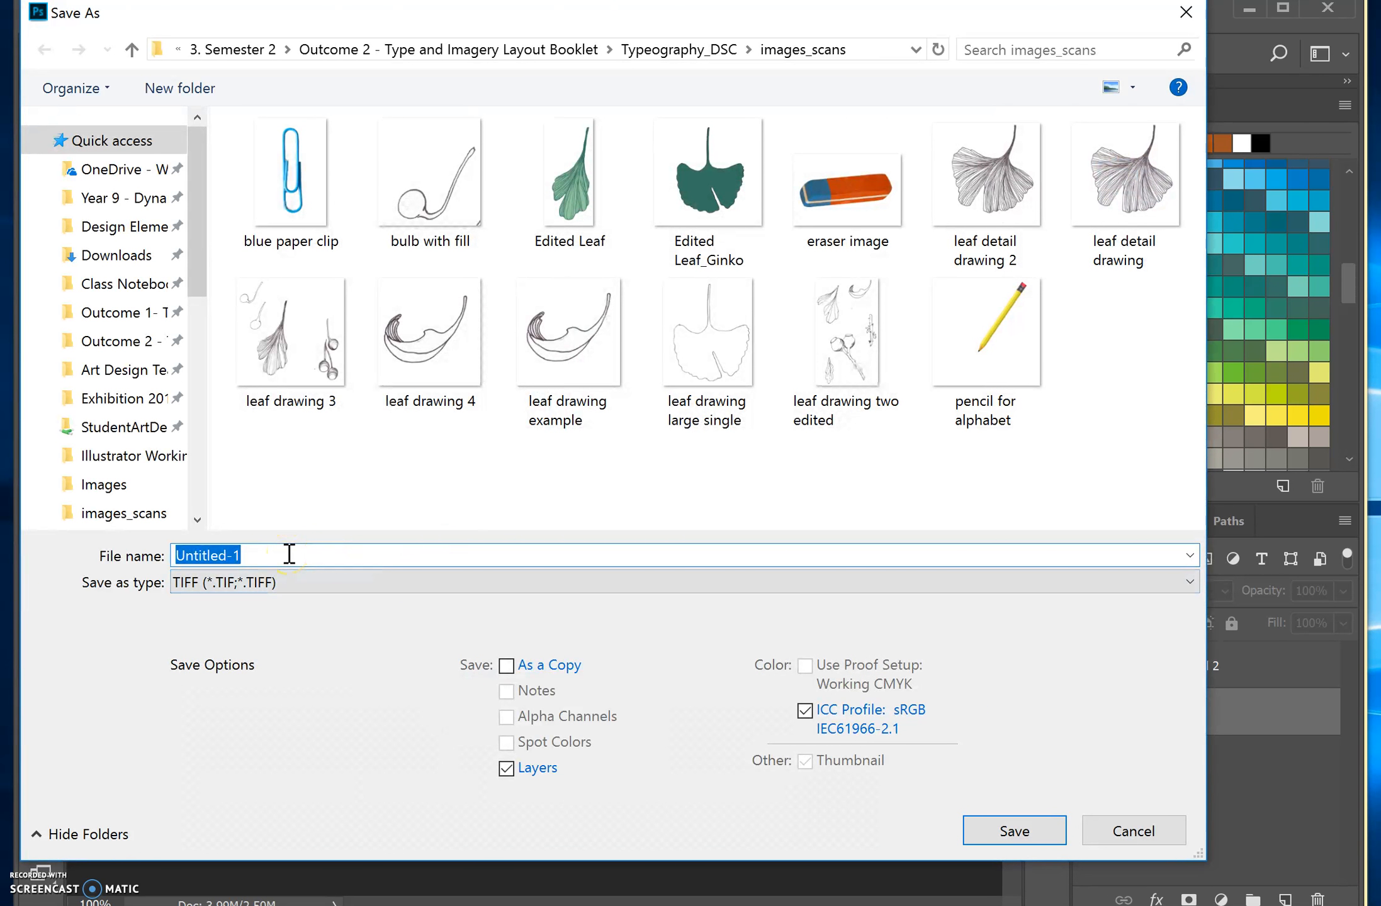
{"action": "type", "text": "Deta"}
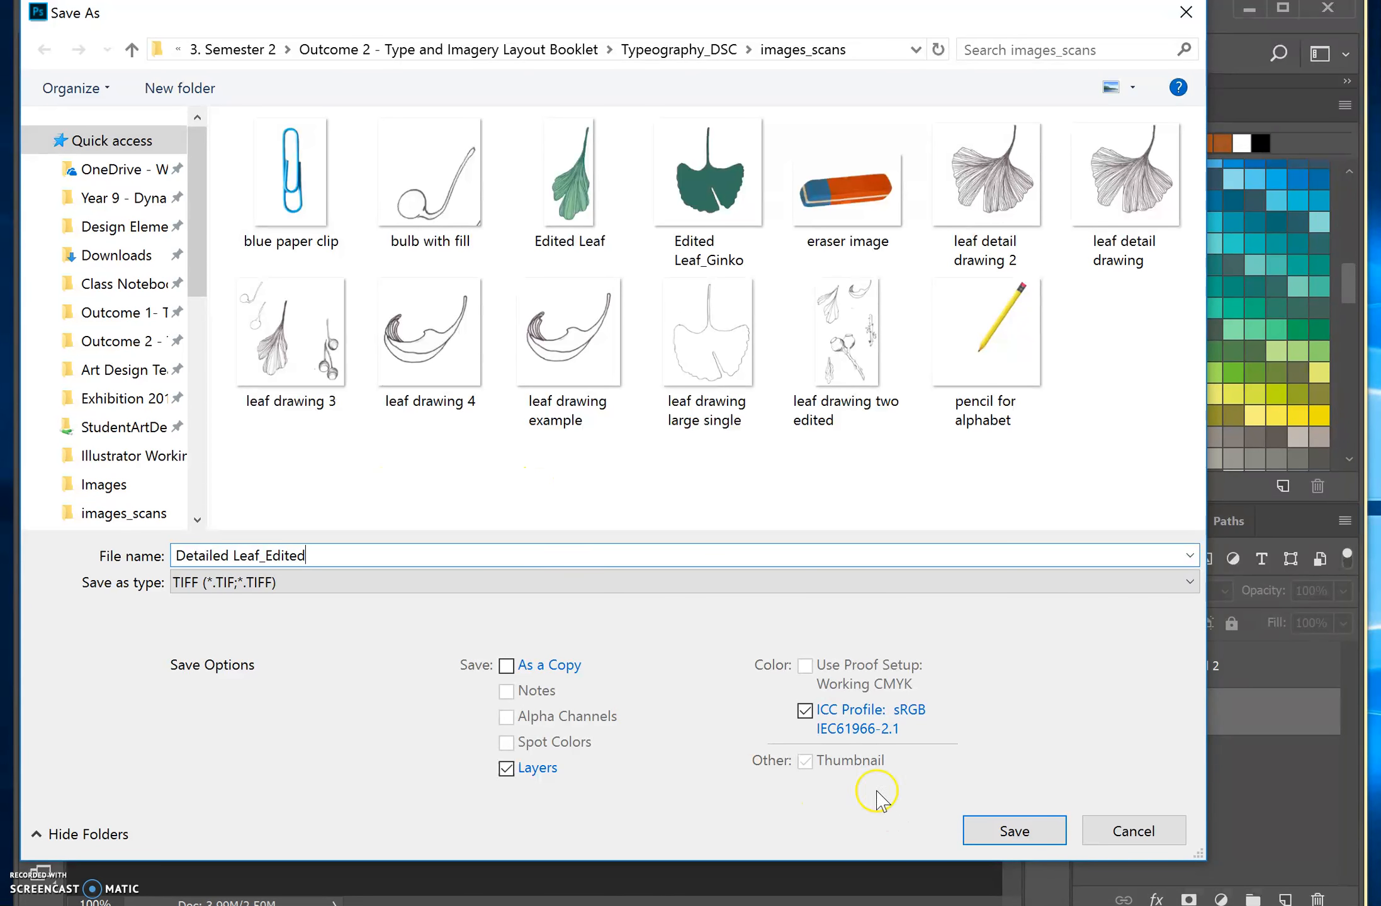
{"action": "left_click", "coordinate": [1036, 831]}
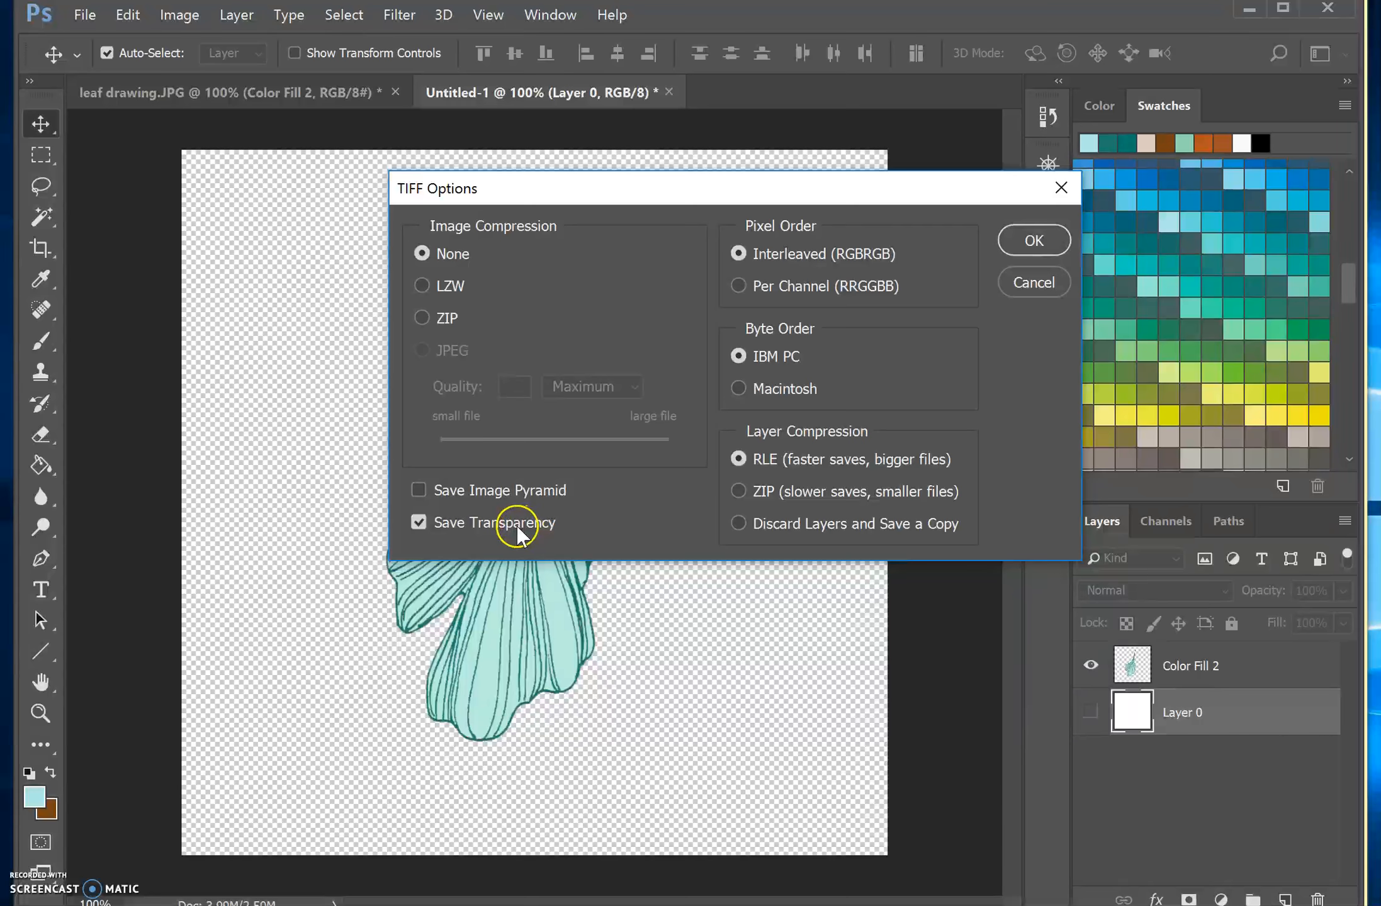
{"action": "left_click", "coordinate": [1044, 240]}
{"action": "left_click", "coordinate": [579, 371]}
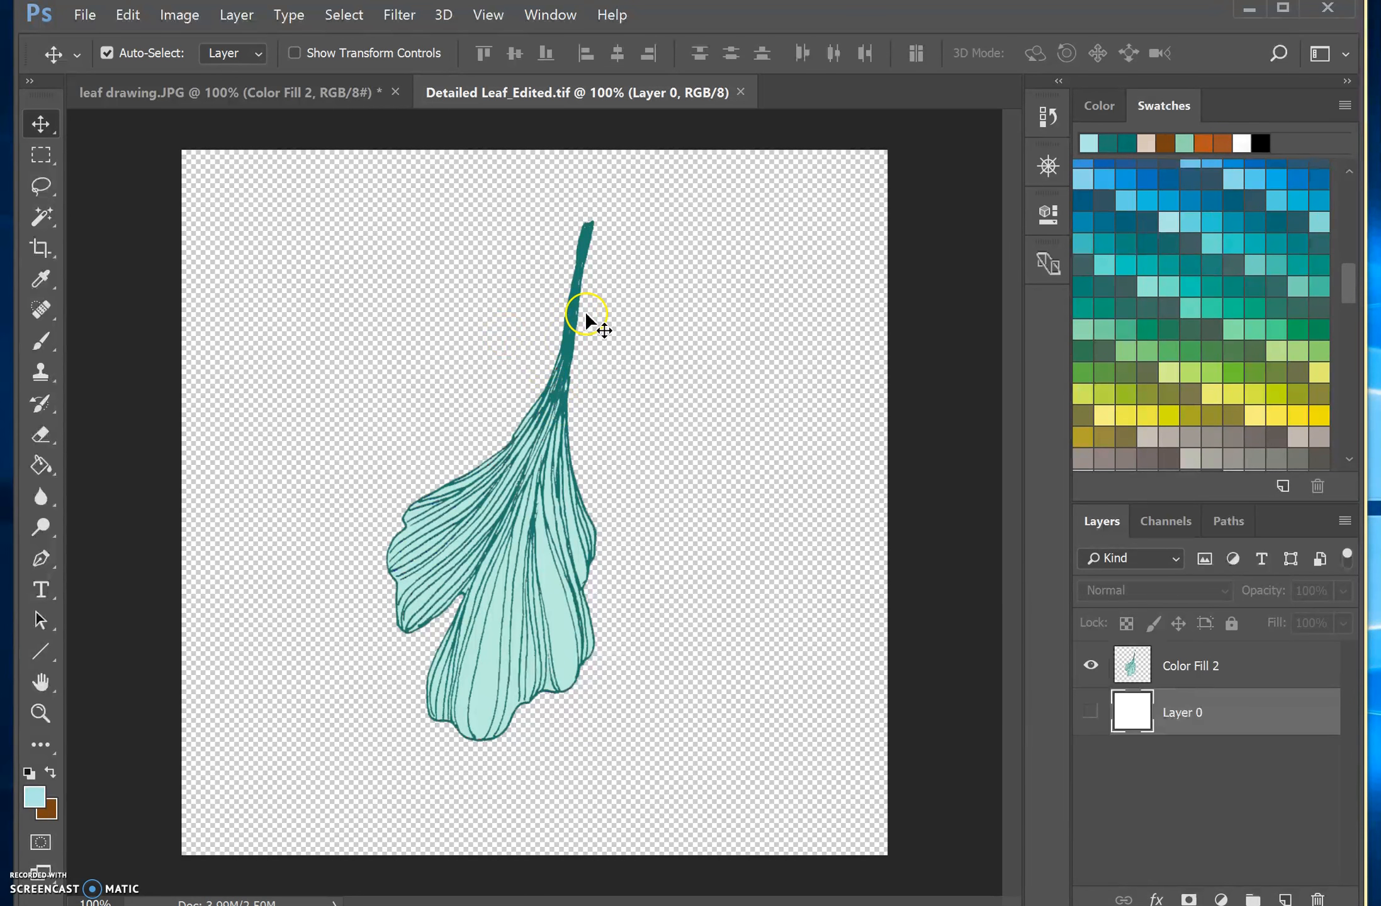
Step: Return to leaf drawing.JPG and shift the gumnut motif slightly away from the large ginkgo leaf
{"action": "left_click", "coordinate": [313, 97]}
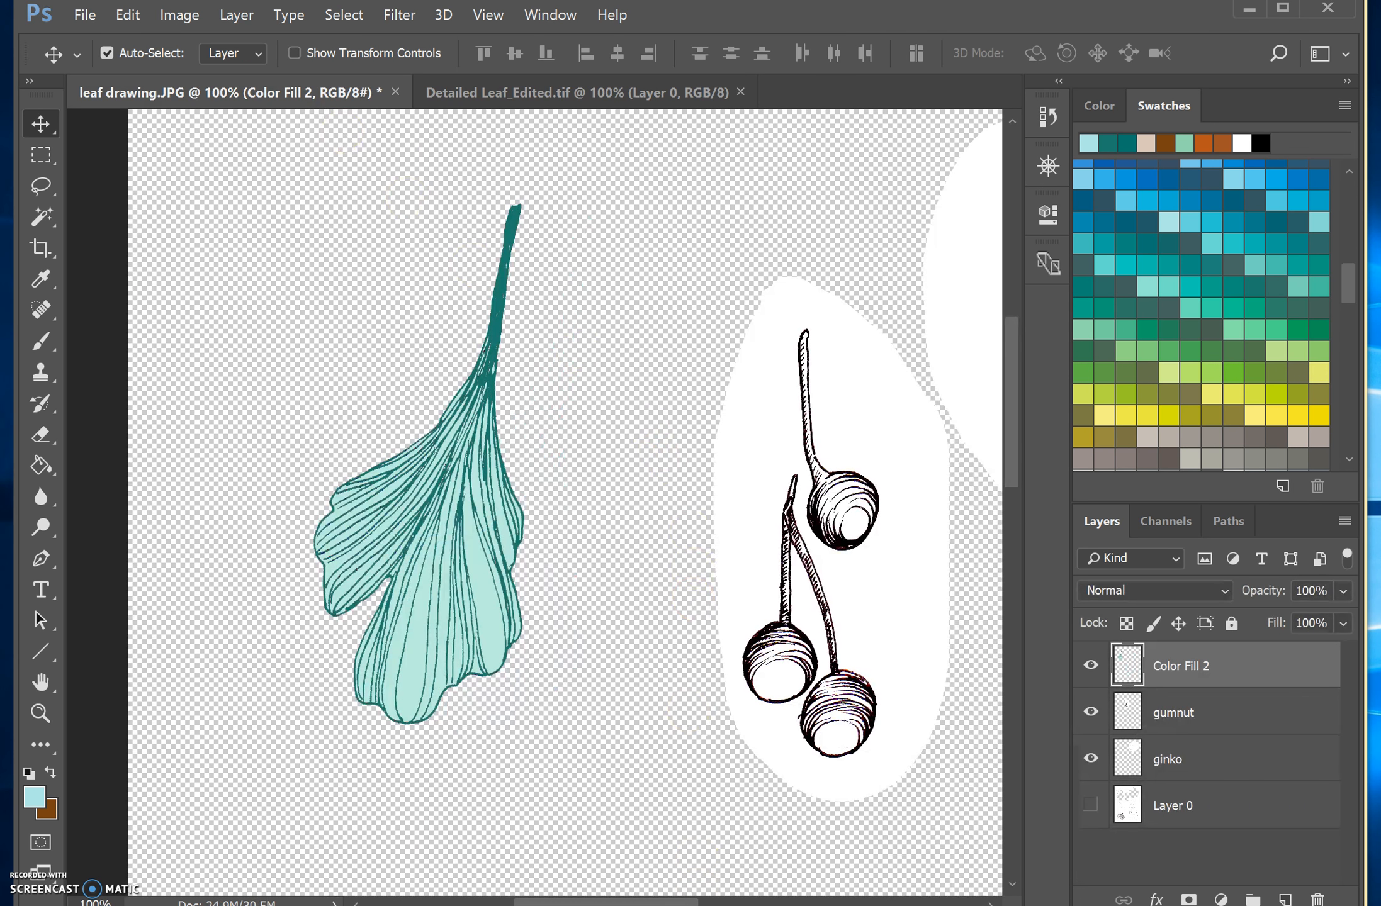
{"action": "left_click_drag", "start_coordinate": [685, 897], "coordinate": [752, 897]}
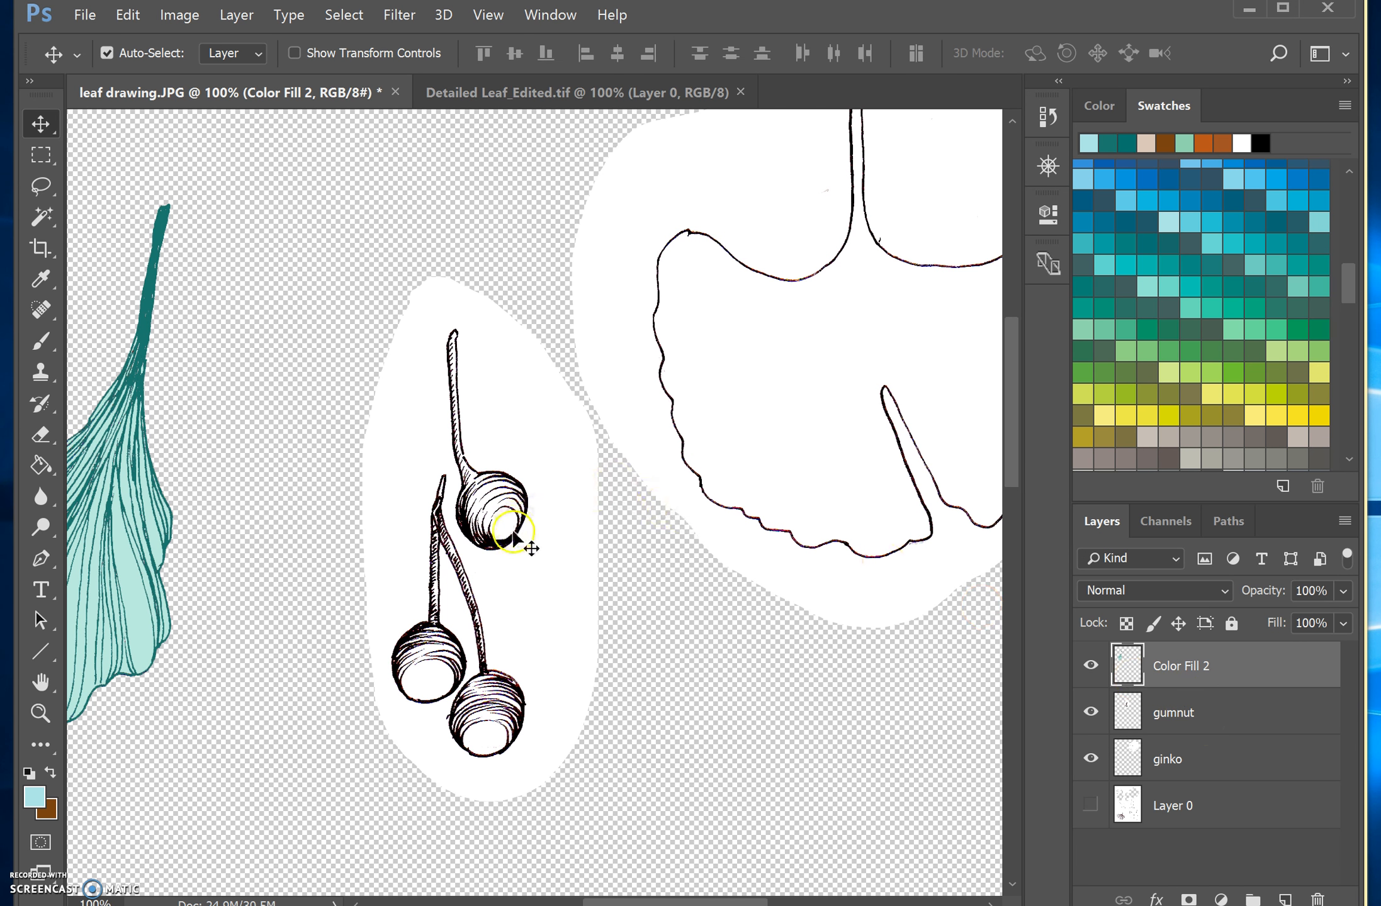
{"action": "left_click_drag", "start_coordinate": [532, 563], "coordinate": [518, 563]}
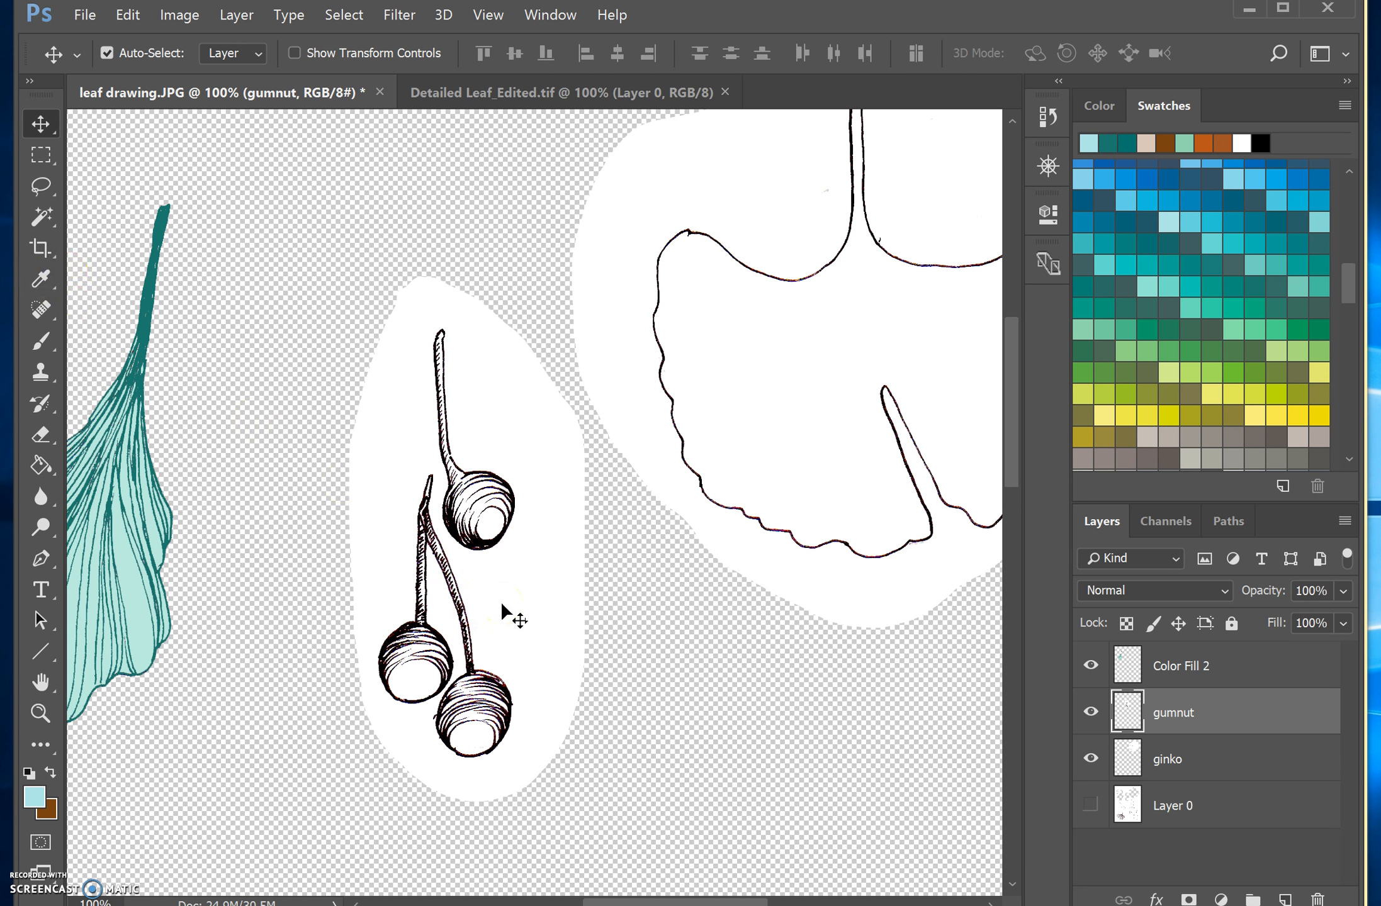
Step: Set the foreground colour to the recent dark teal swatch and the background colour to PANTONE 731 C from PANTONE+ Solid Coated
{"action": "left_click", "coordinate": [1130, 145]}
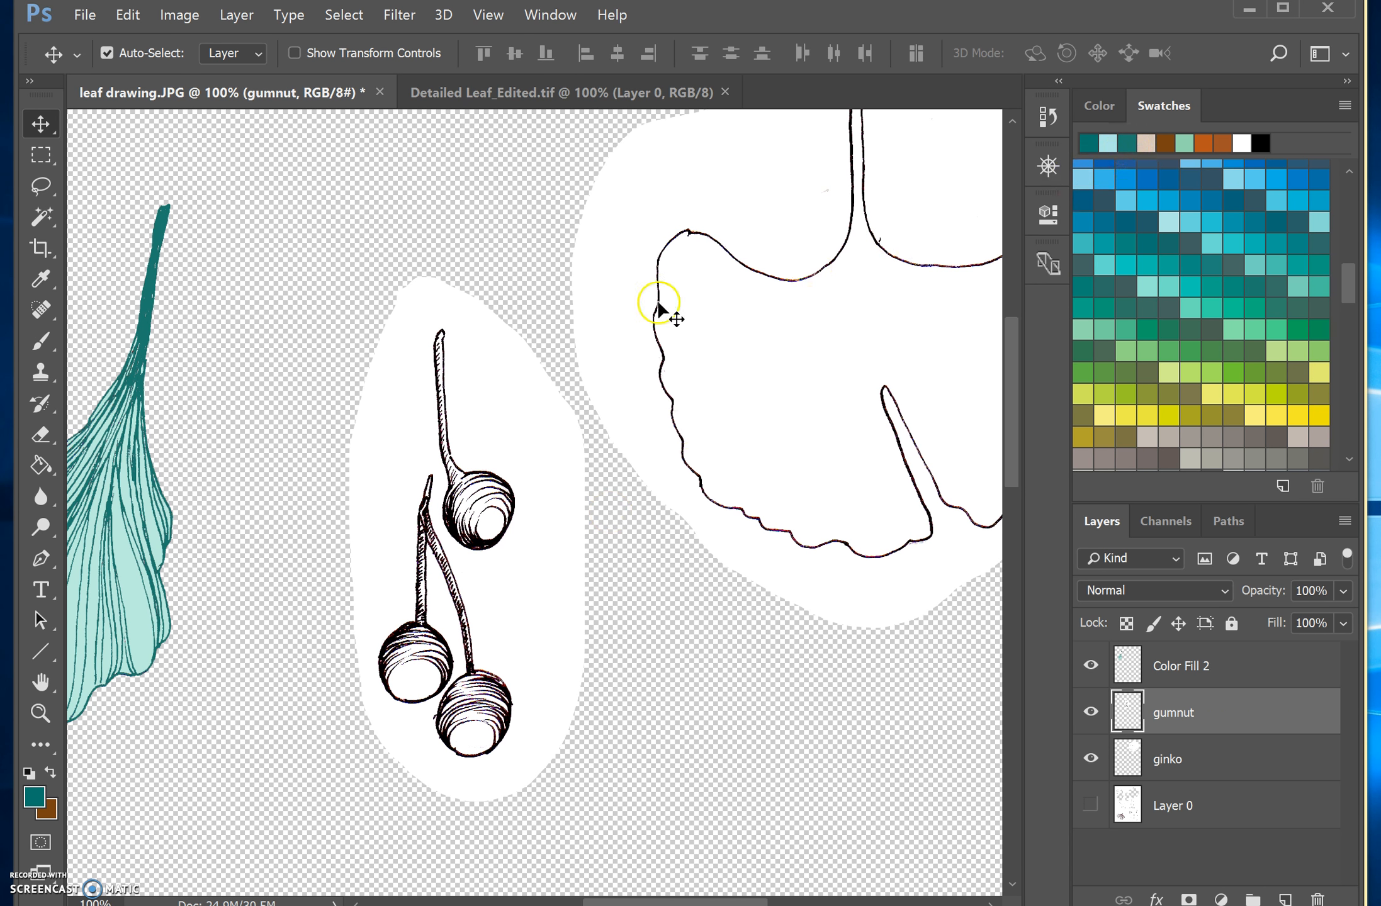
{"action": "left_click", "coordinate": [47, 810]}
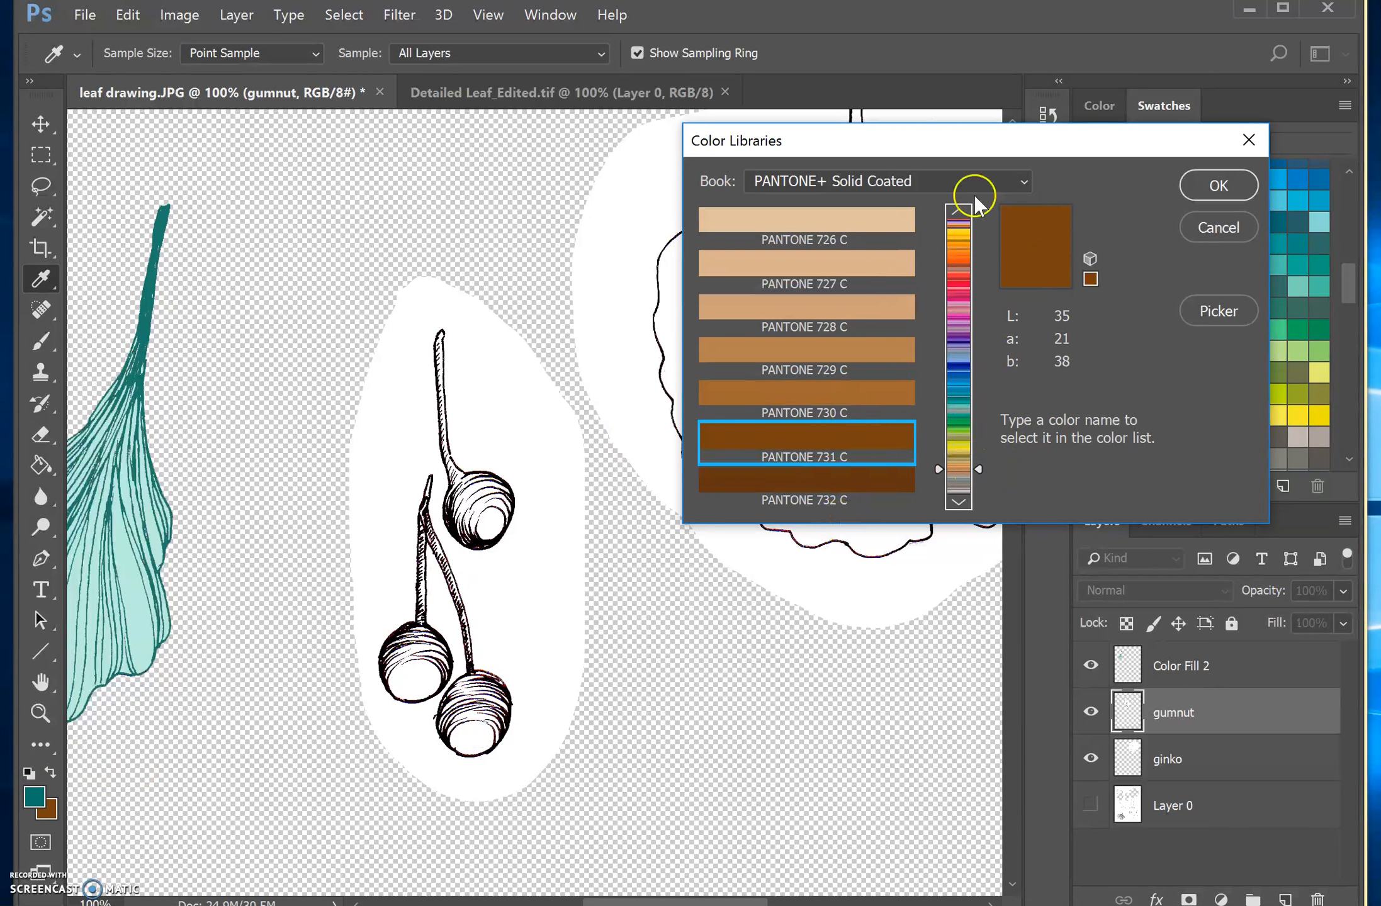
{"action": "left_click", "coordinate": [1226, 312]}
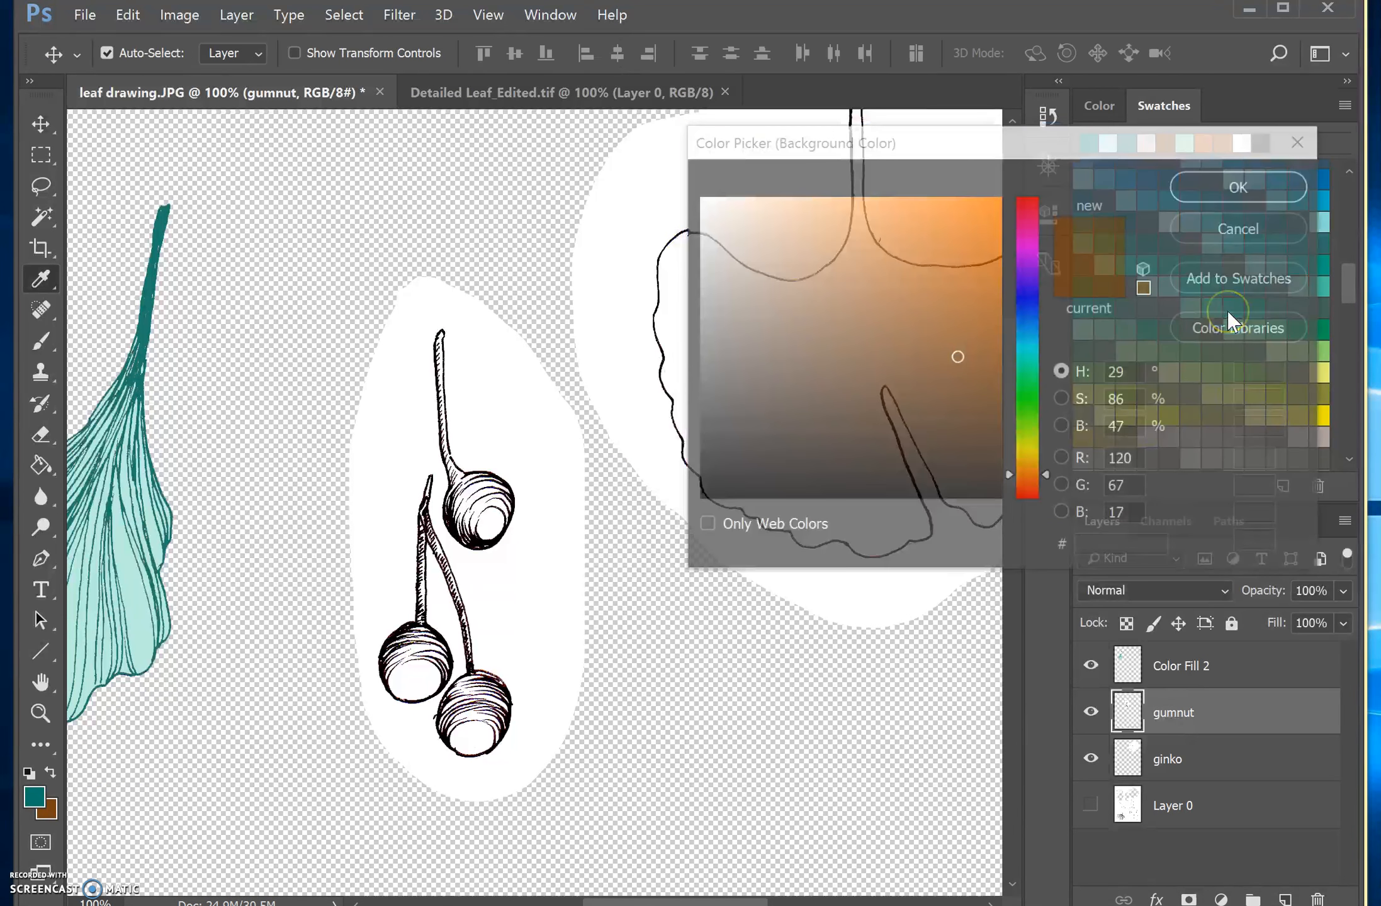
{"action": "left_click", "coordinate": [1234, 323]}
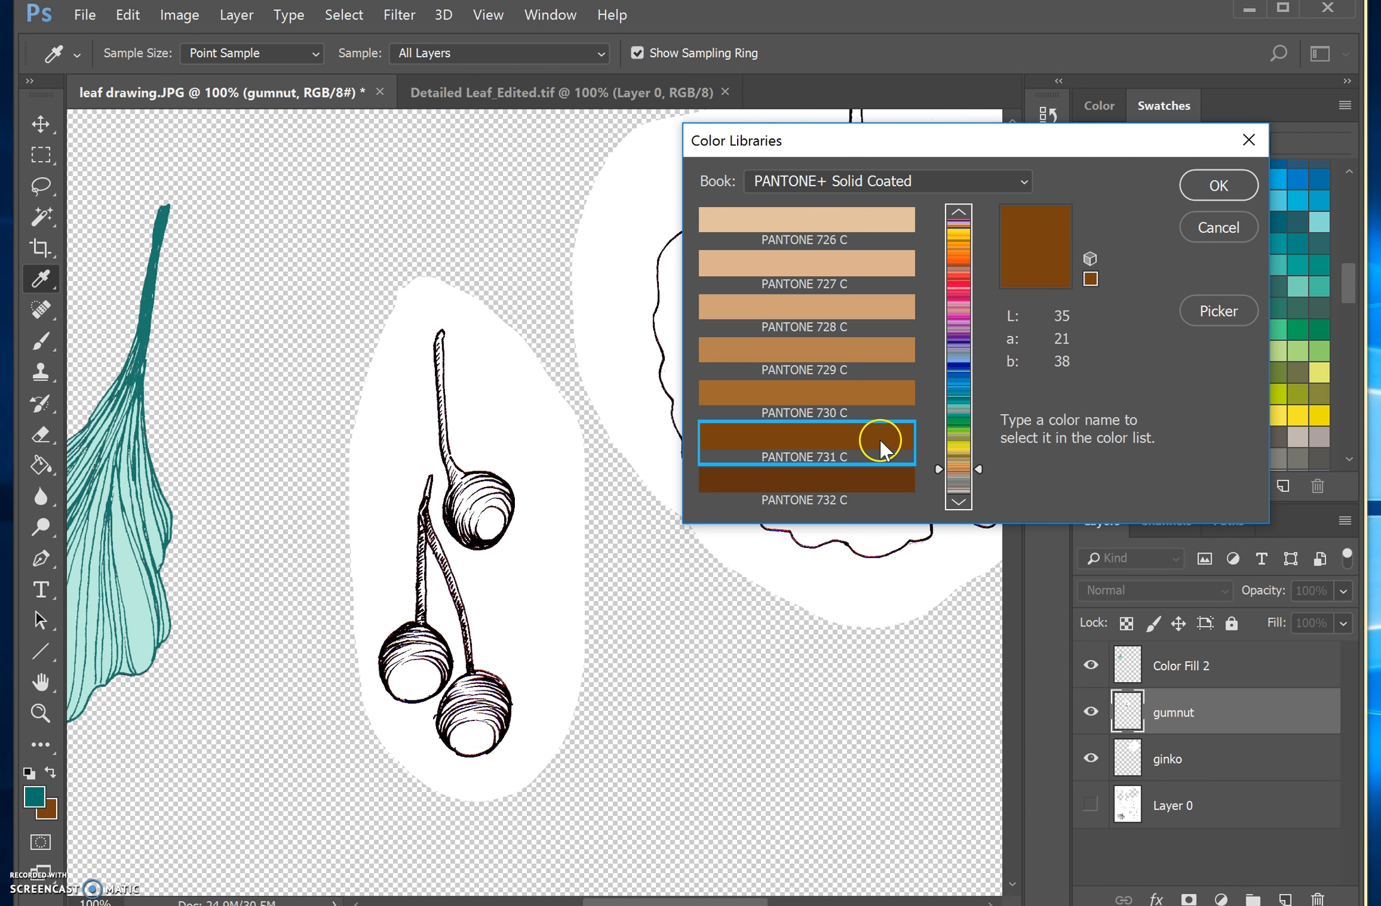
{"action": "left_click", "coordinate": [1217, 186]}
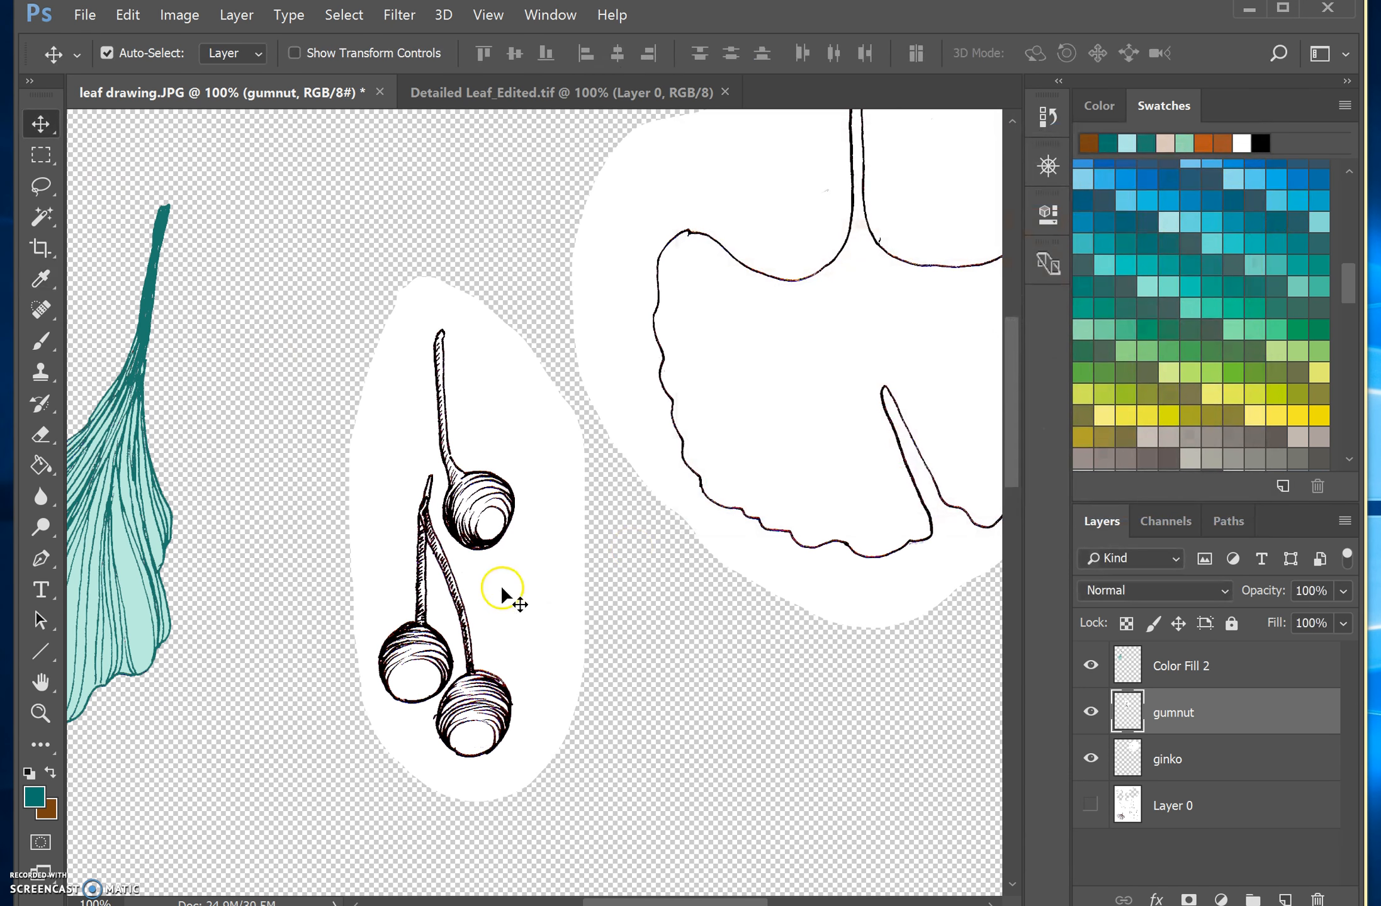
Step: Select all the black linework on the gumnut layer using the Magic Wand and Similar
{"action": "left_click", "coordinate": [38, 210]}
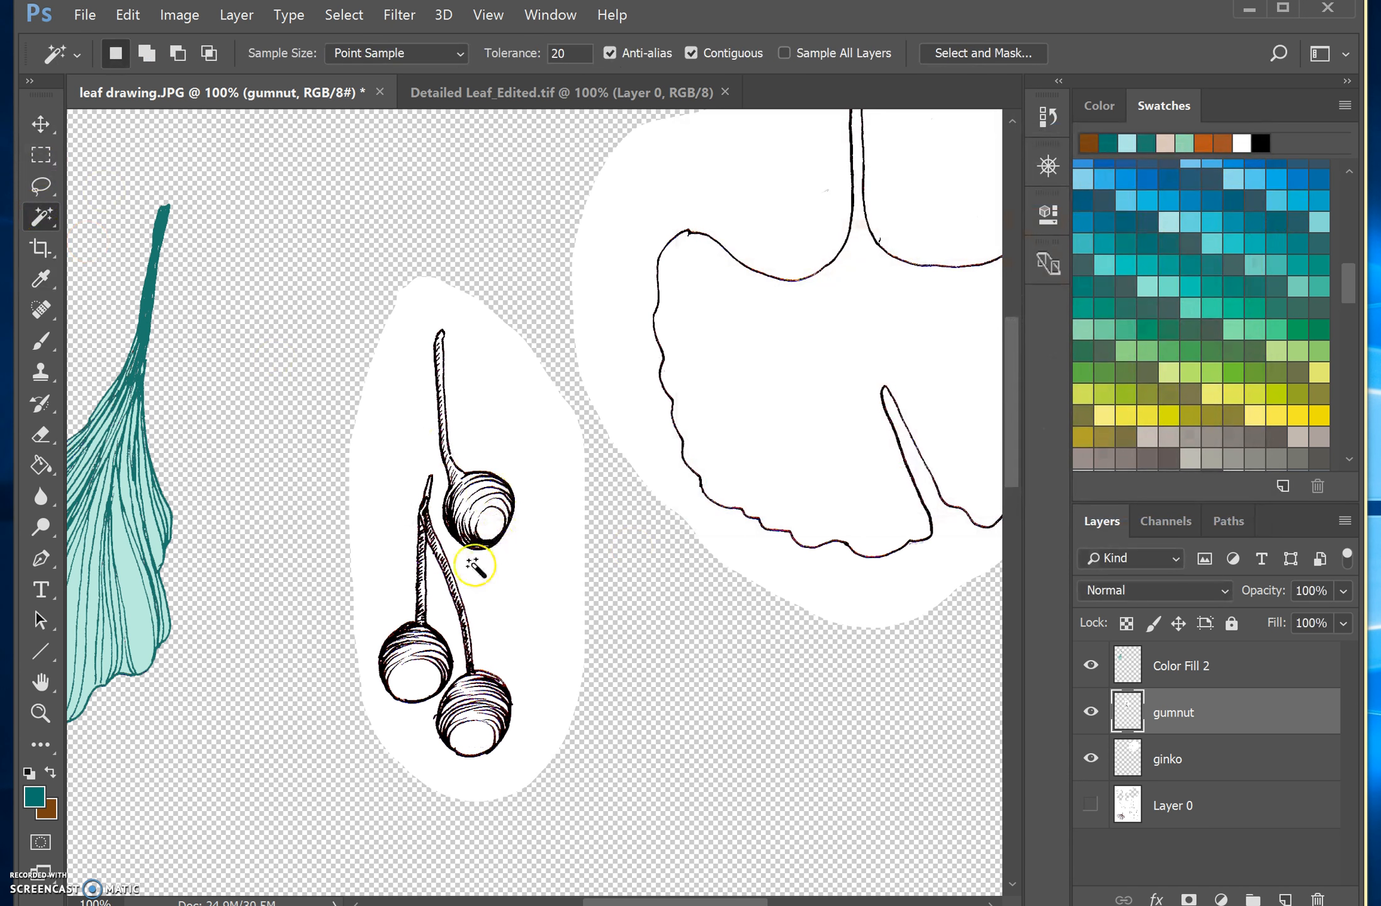
{"action": "key", "text": "ctrl+plus"}
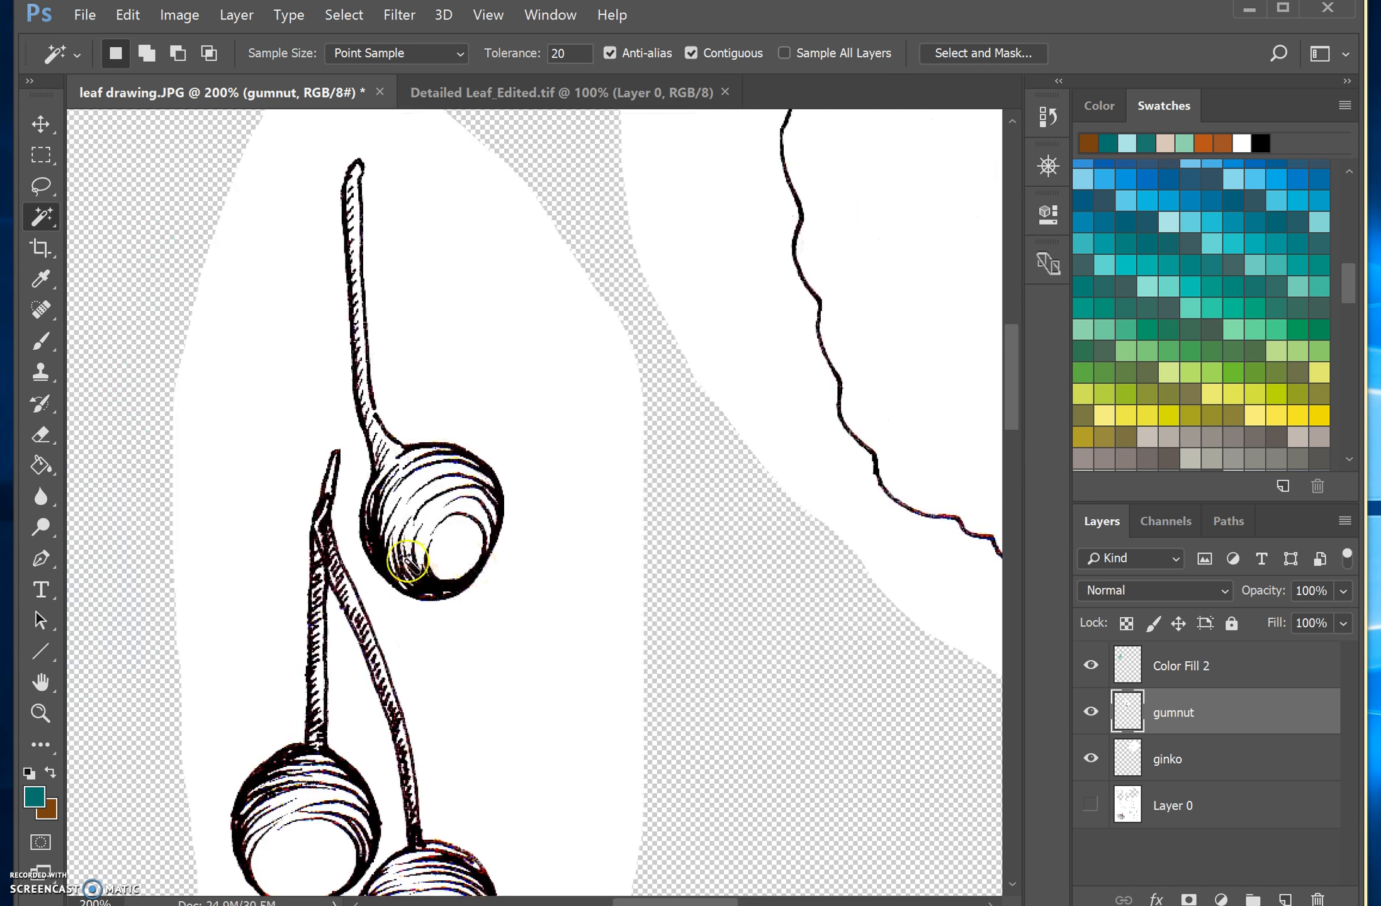
{"action": "left_click", "coordinate": [379, 553]}
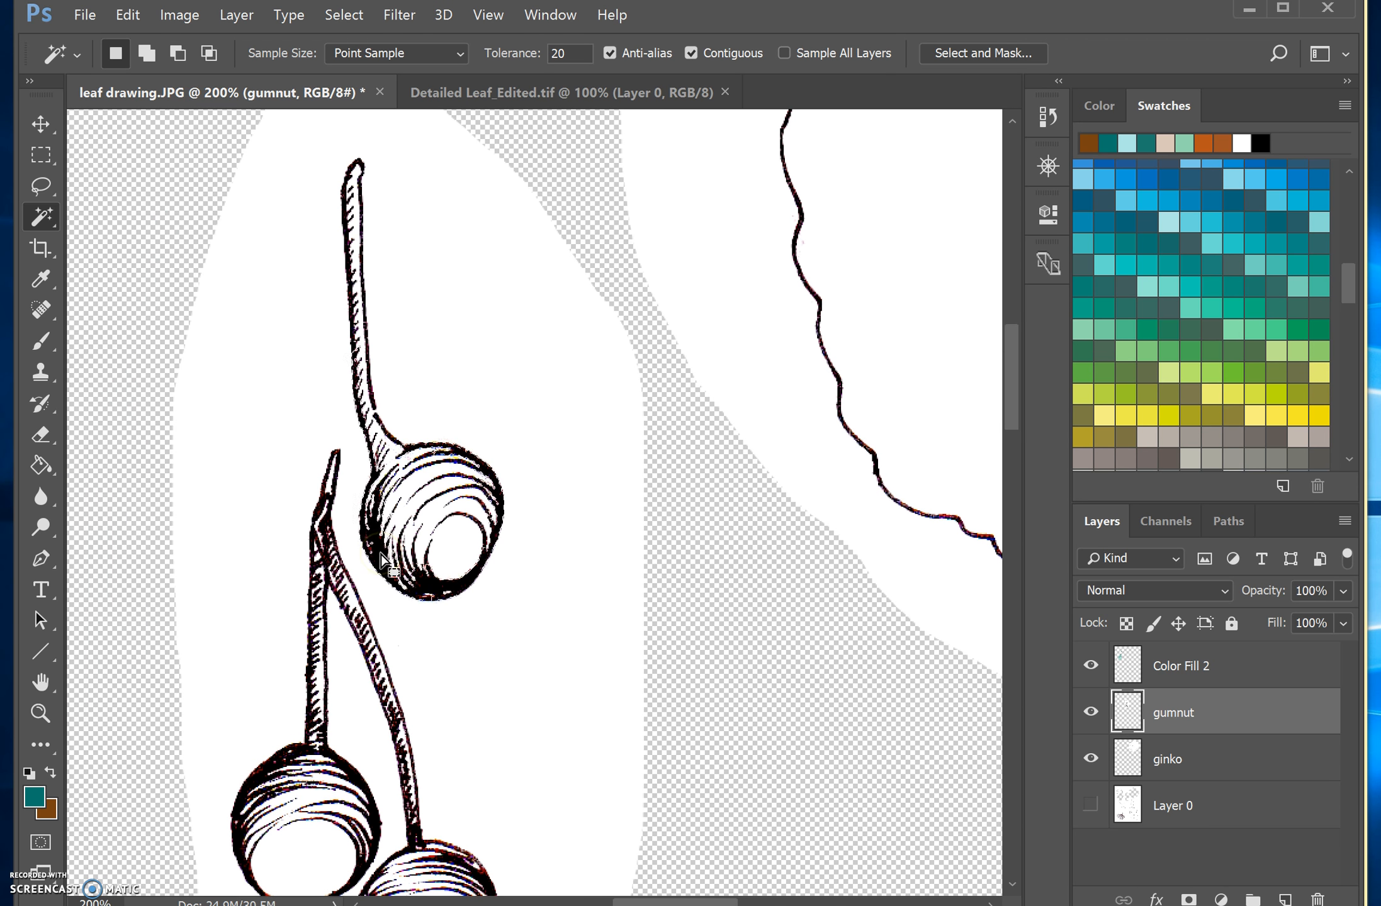
{"action": "right_click", "coordinate": [381, 553]}
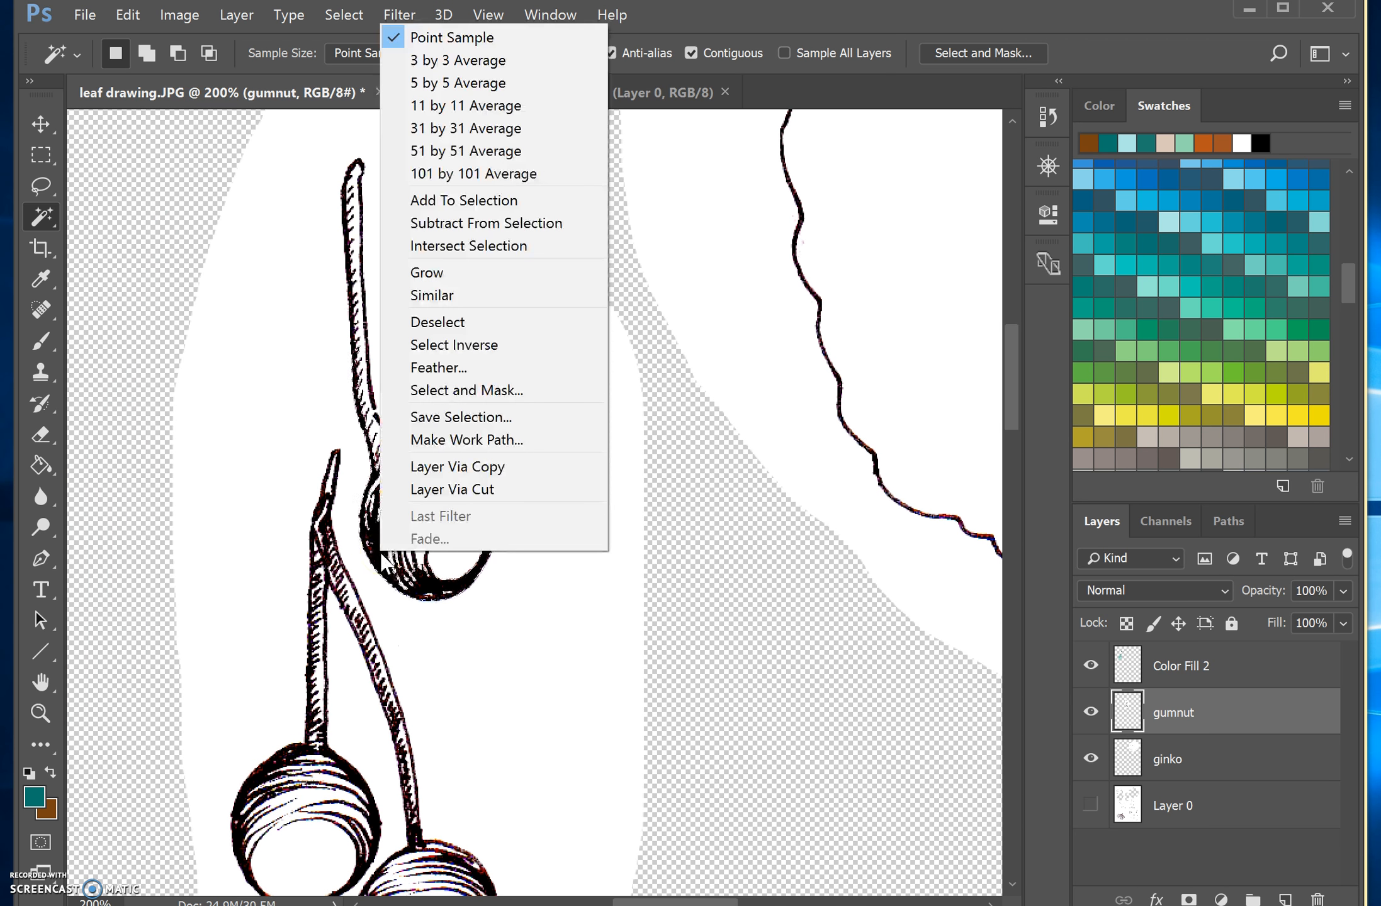
{"action": "left_click", "coordinate": [496, 297]}
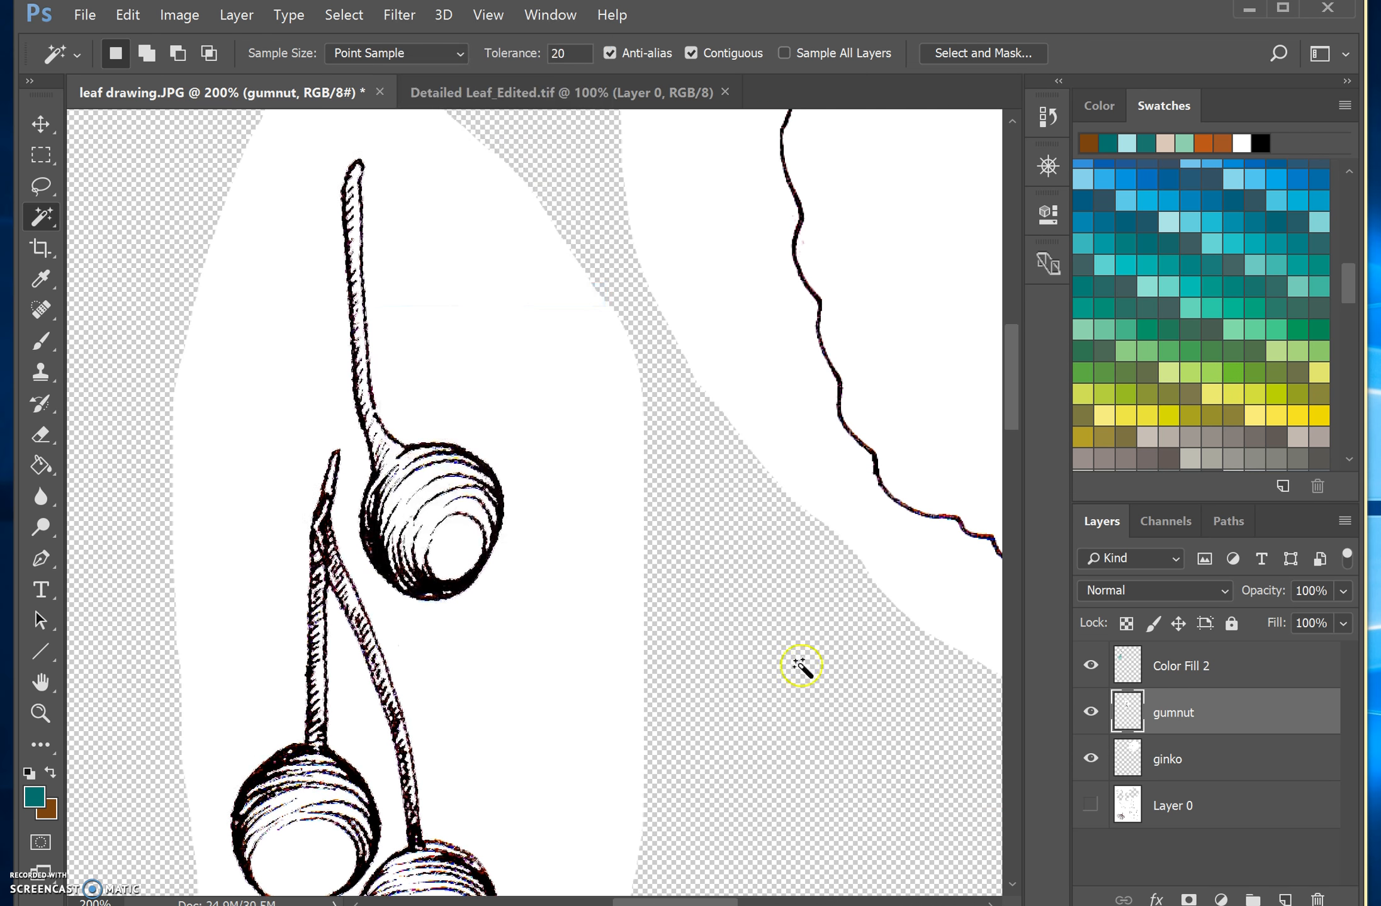
Step: Add a gradient fill layer to the selected gumnut linework, using the foreground-to-background gradient from dark teal to brown
{"action": "left_click", "coordinate": [1223, 899]}
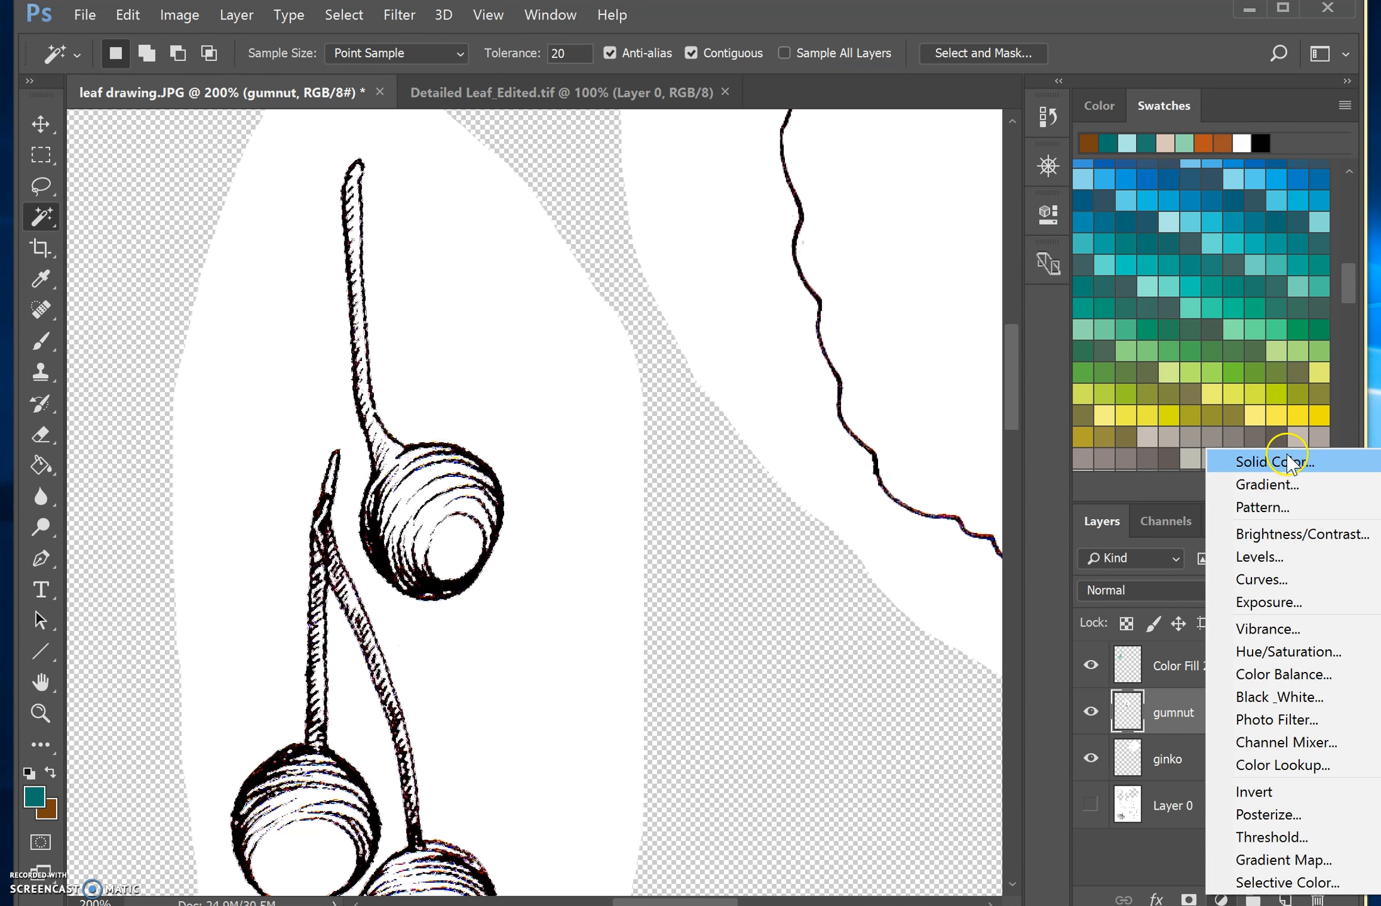
{"action": "left_click", "coordinate": [1287, 484]}
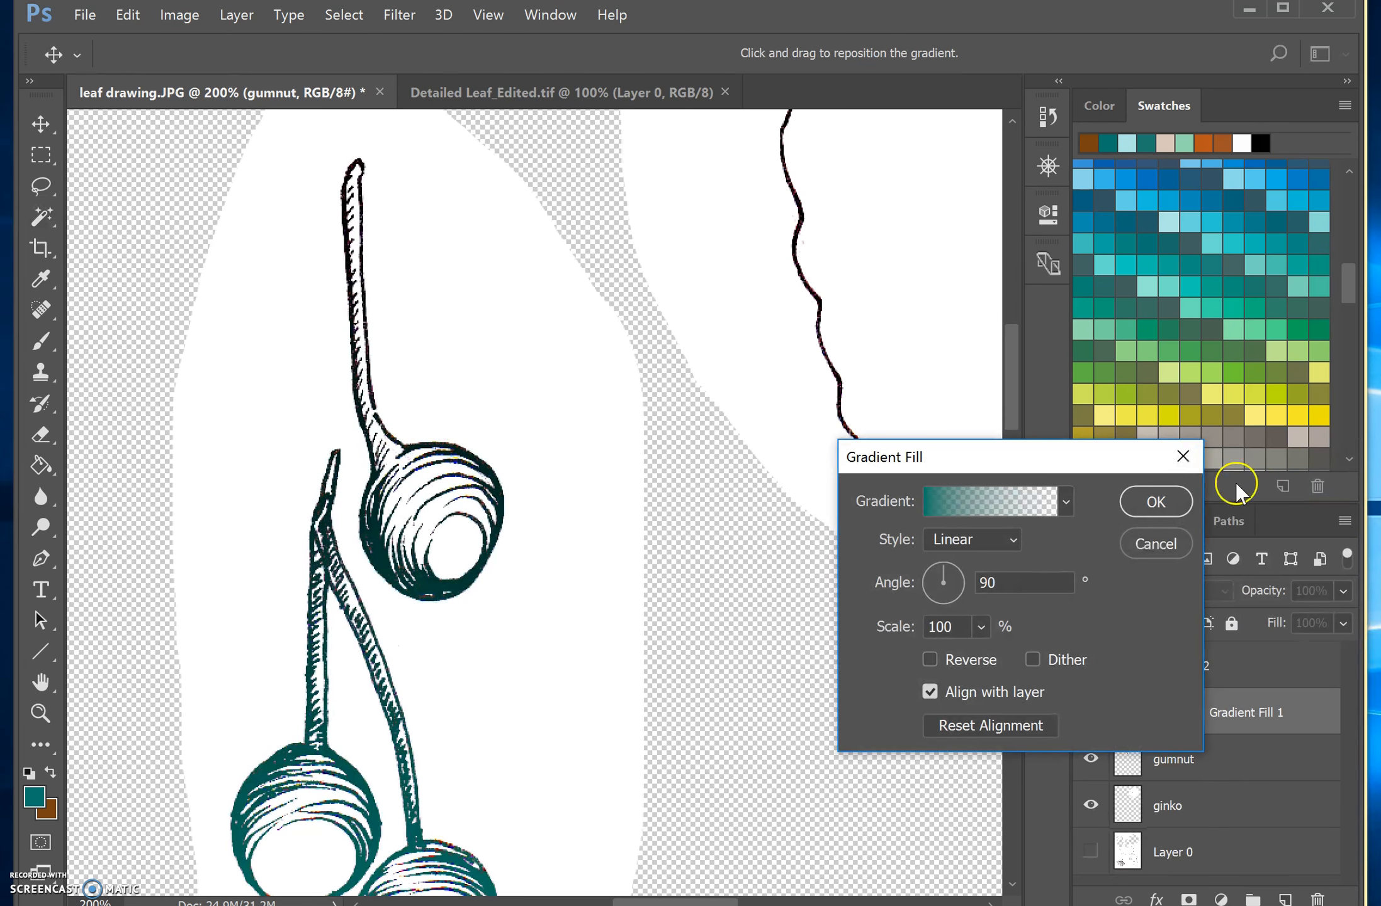
{"action": "left_click", "coordinate": [1065, 496]}
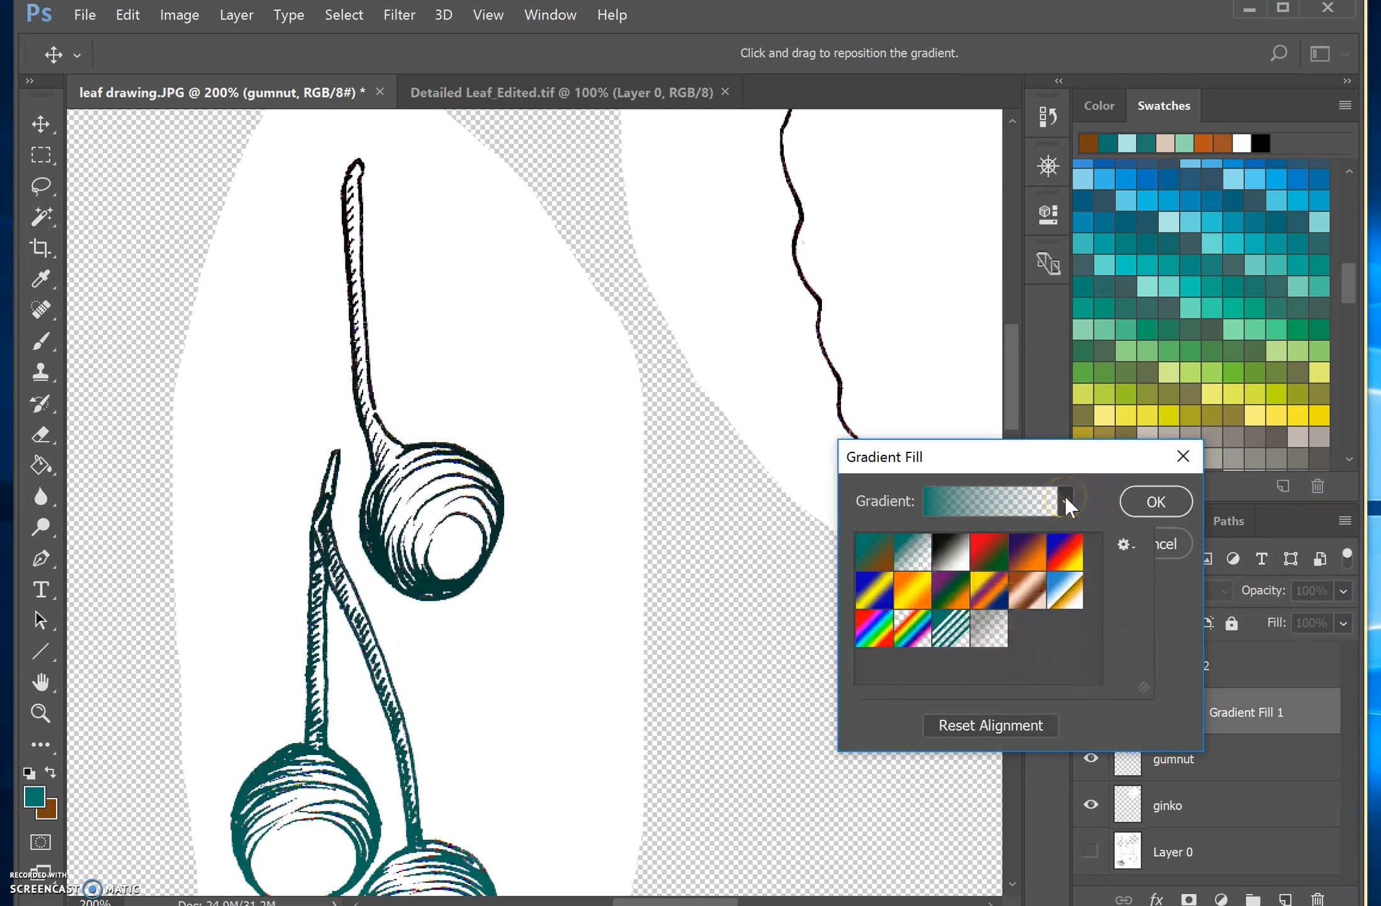
{"action": "left_click", "coordinate": [880, 562]}
{"action": "mouse_move", "coordinate": [963, 453]}
{"action": "left_mouse_down"}
{"action": "mouse_move", "coordinate": [851, 284]}
{"action": "mouse_move", "coordinate": [846, 188]}
{"action": "left_mouse_up"}
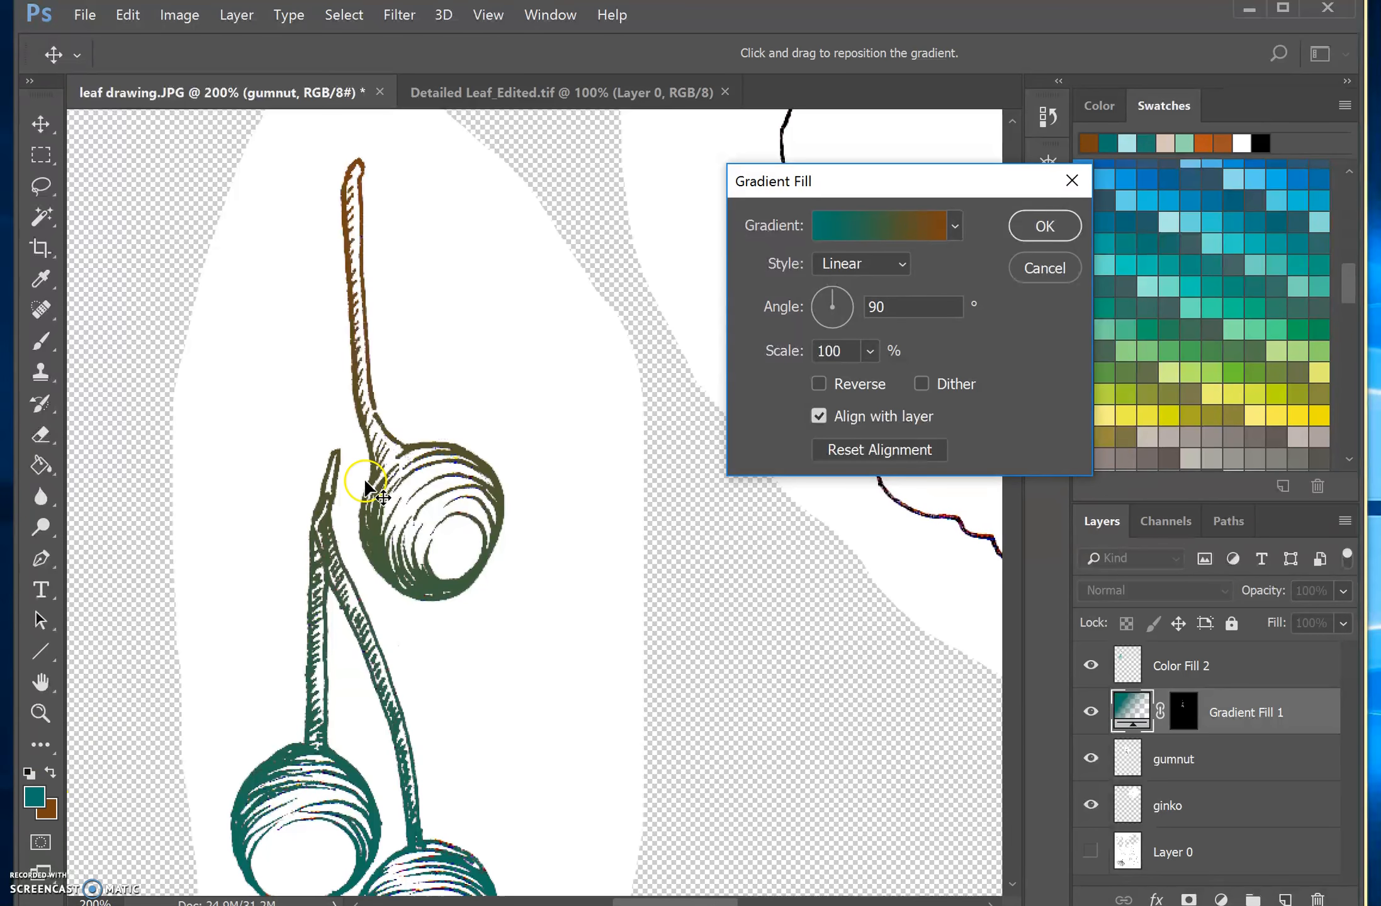
{"action": "key", "text": "ctrl+minus"}
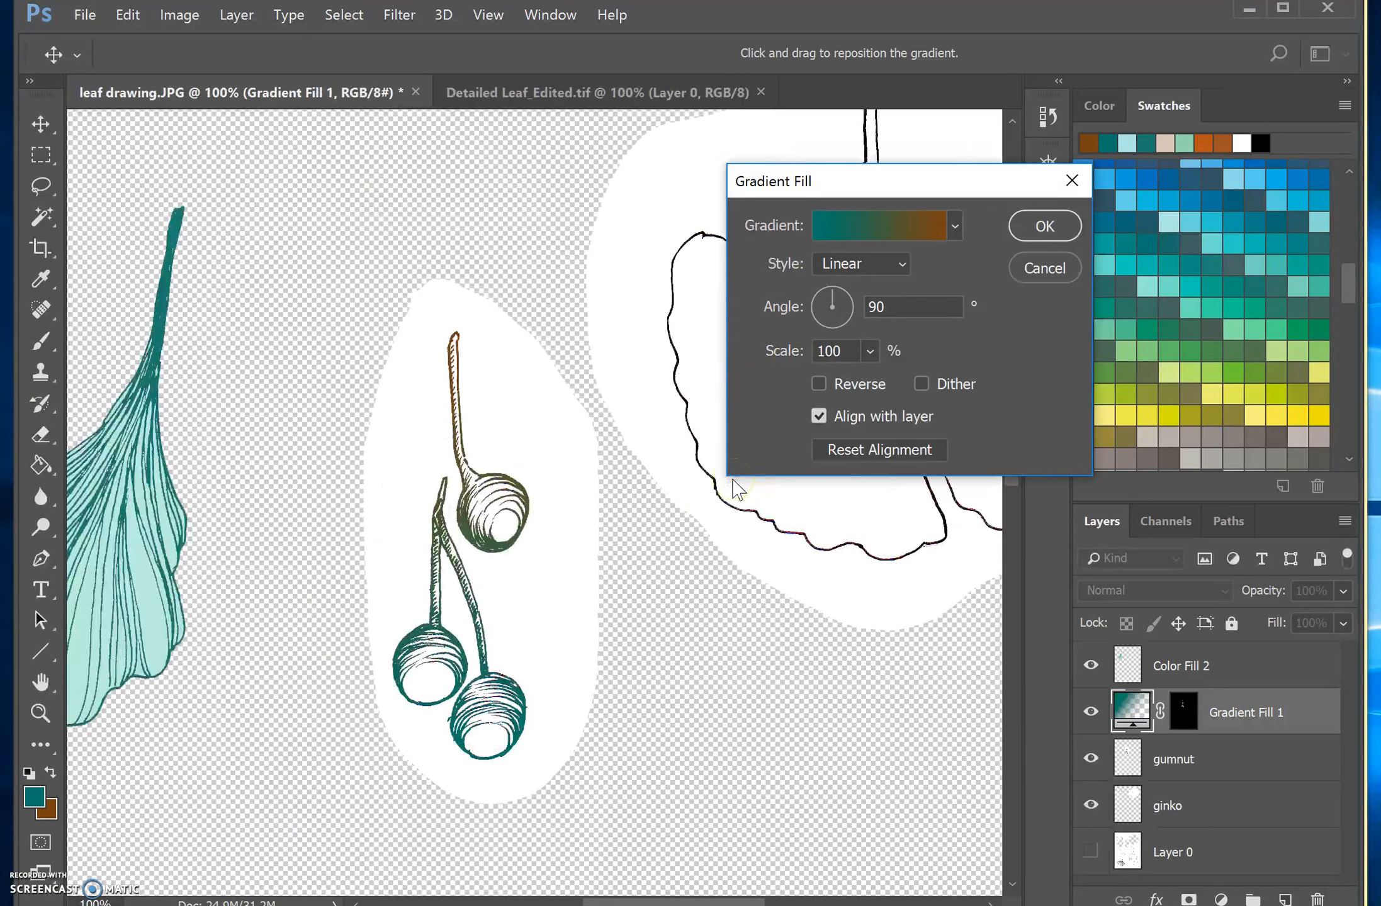
Step: Try the Radial style and a rotated angle on the gumnut gradient, and return the style to Linear
{"action": "left_click", "coordinate": [900, 263]}
{"action": "left_click", "coordinate": [835, 302]}
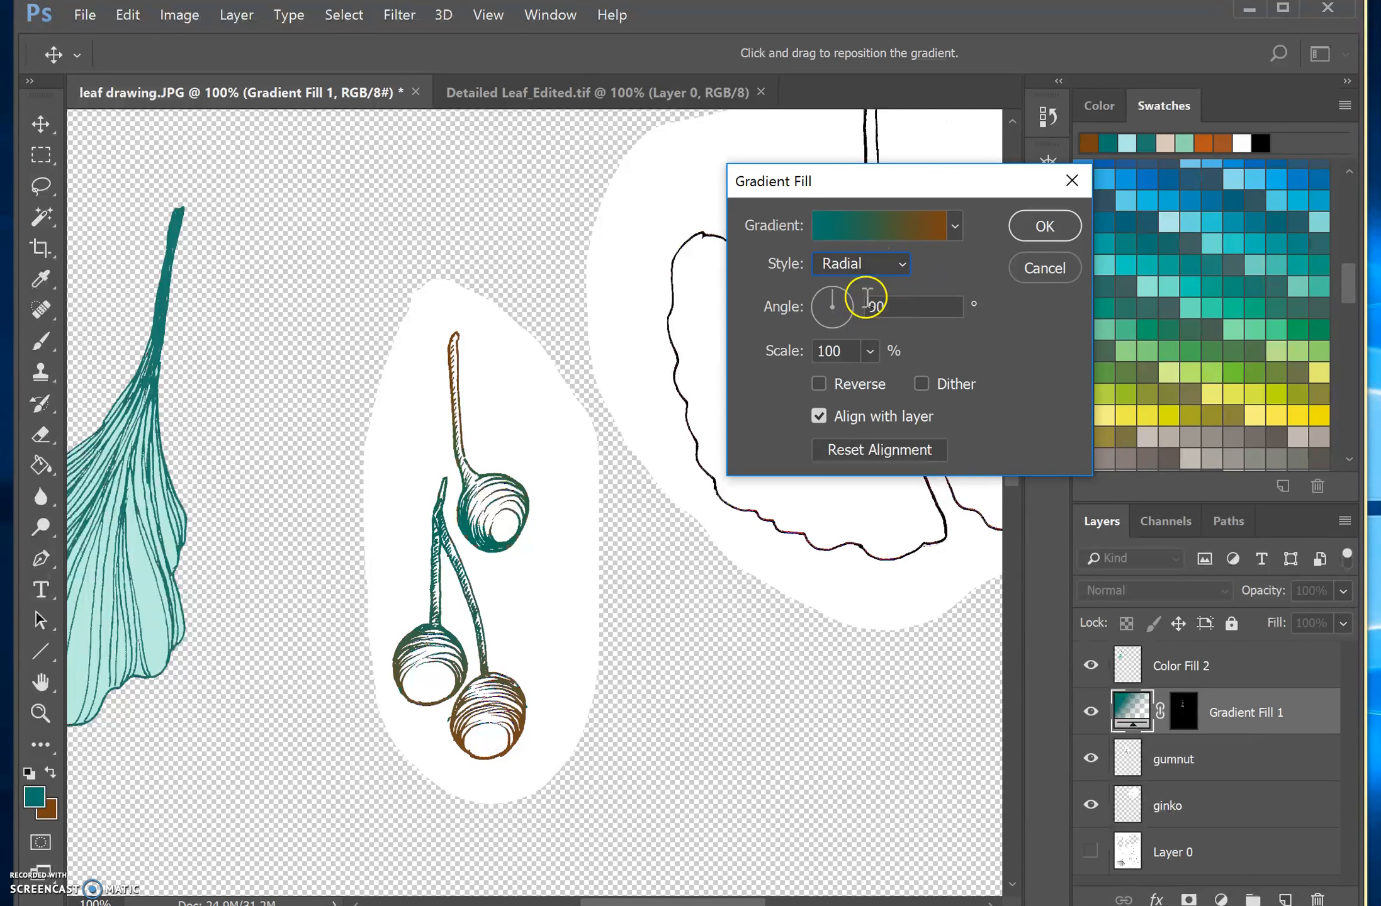
{"action": "left_click", "coordinate": [840, 293]}
{"action": "mouse_move", "coordinate": [840, 293]}
{"action": "left_mouse_down"}
{"action": "mouse_move", "coordinate": [840, 314]}
{"action": "mouse_move", "coordinate": [822, 311]}
{"action": "left_mouse_up"}
{"action": "left_click", "coordinate": [900, 263]}
{"action": "left_click", "coordinate": [855, 284]}
Step: Set the linear gumnut gradient's angle to -54.46° and apply the gradient fill
{"action": "left_click_drag", "start_coordinate": [821, 310], "coordinate": [840, 316]}
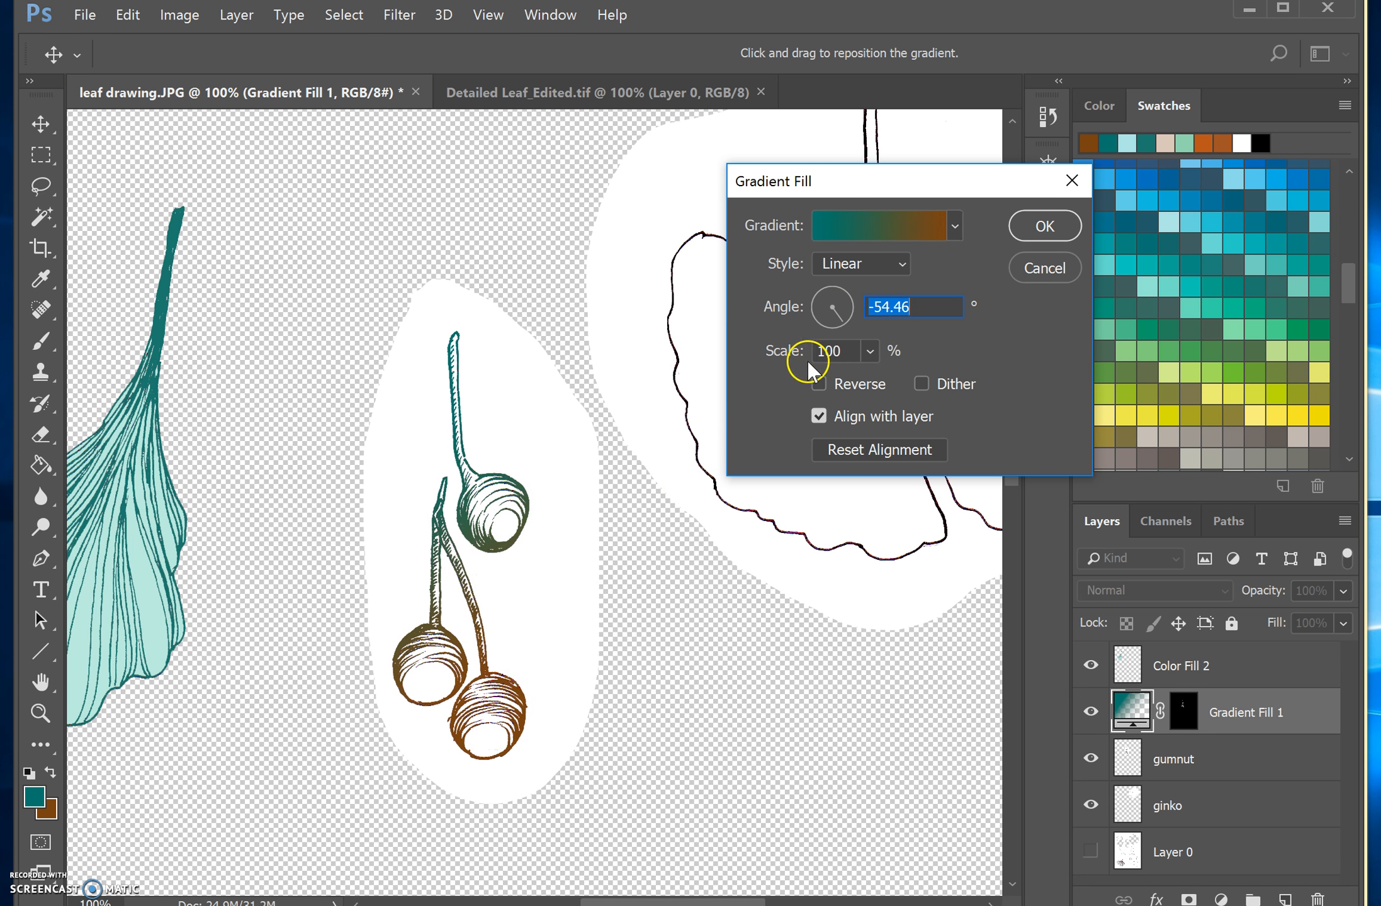
{"action": "left_click", "coordinate": [1058, 222]}
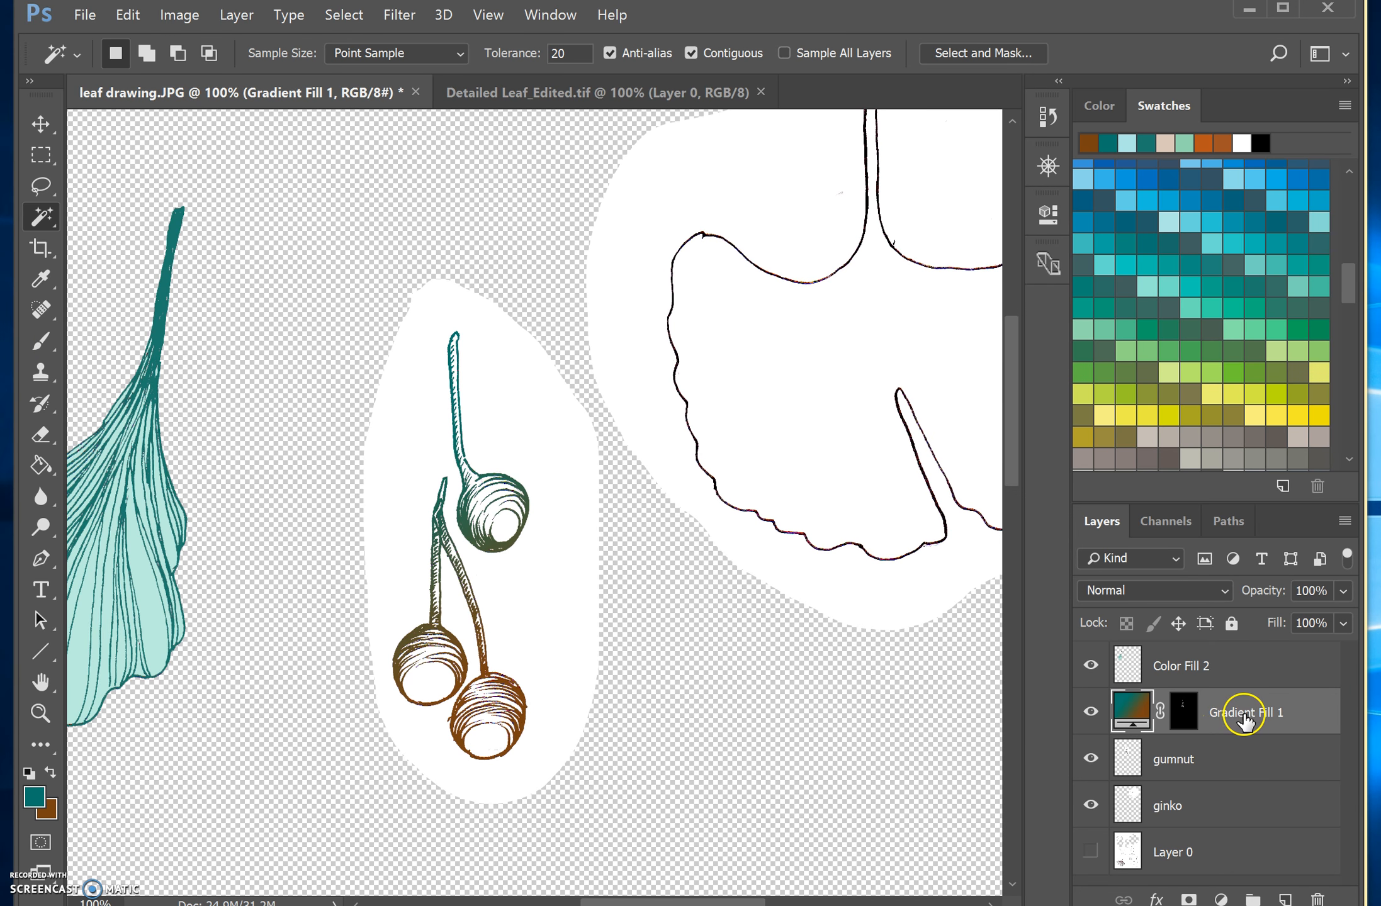
Step: Merge the gradient fill layer with the gumnut layer
{"action": "left_click", "coordinate": [1224, 768]}
{"action": "right_click", "coordinate": [1224, 768]}
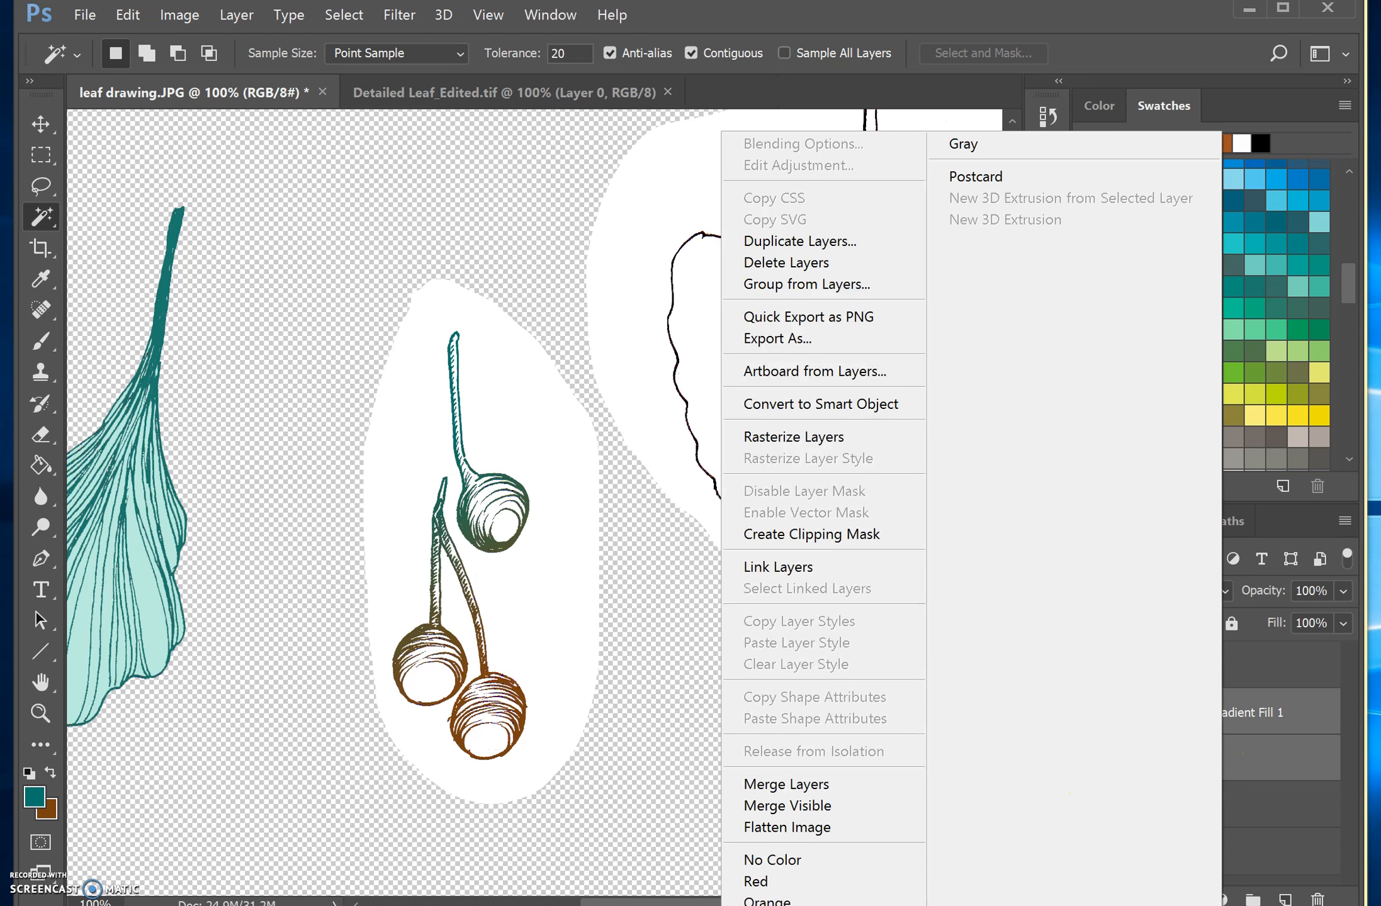
{"action": "left_click", "coordinate": [853, 784]}
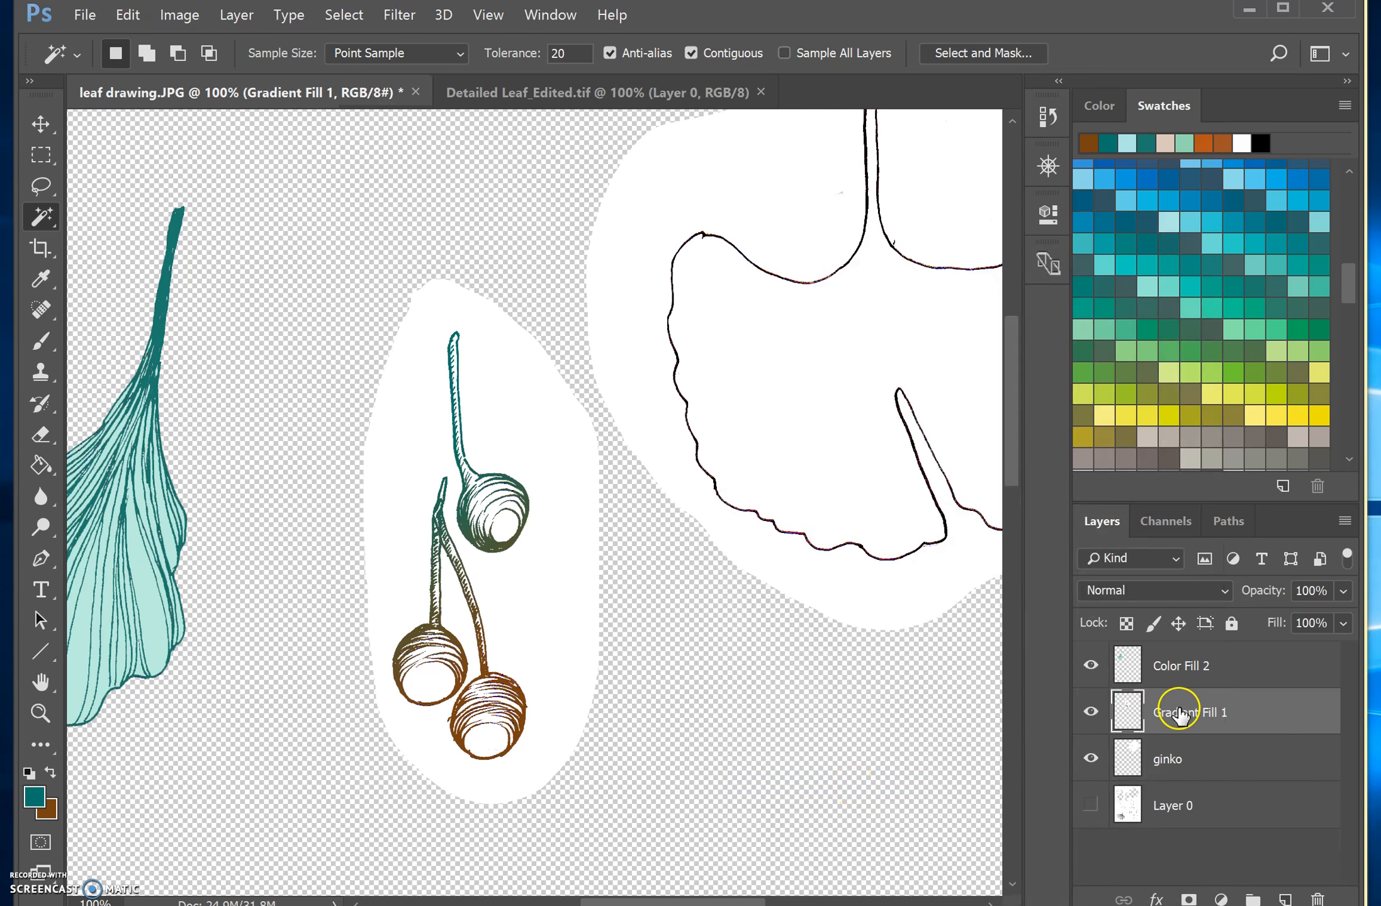
Step: Delete the white background around the gumnuts with the Magic Wand and clear the selection
{"action": "left_click", "coordinate": [480, 360]}
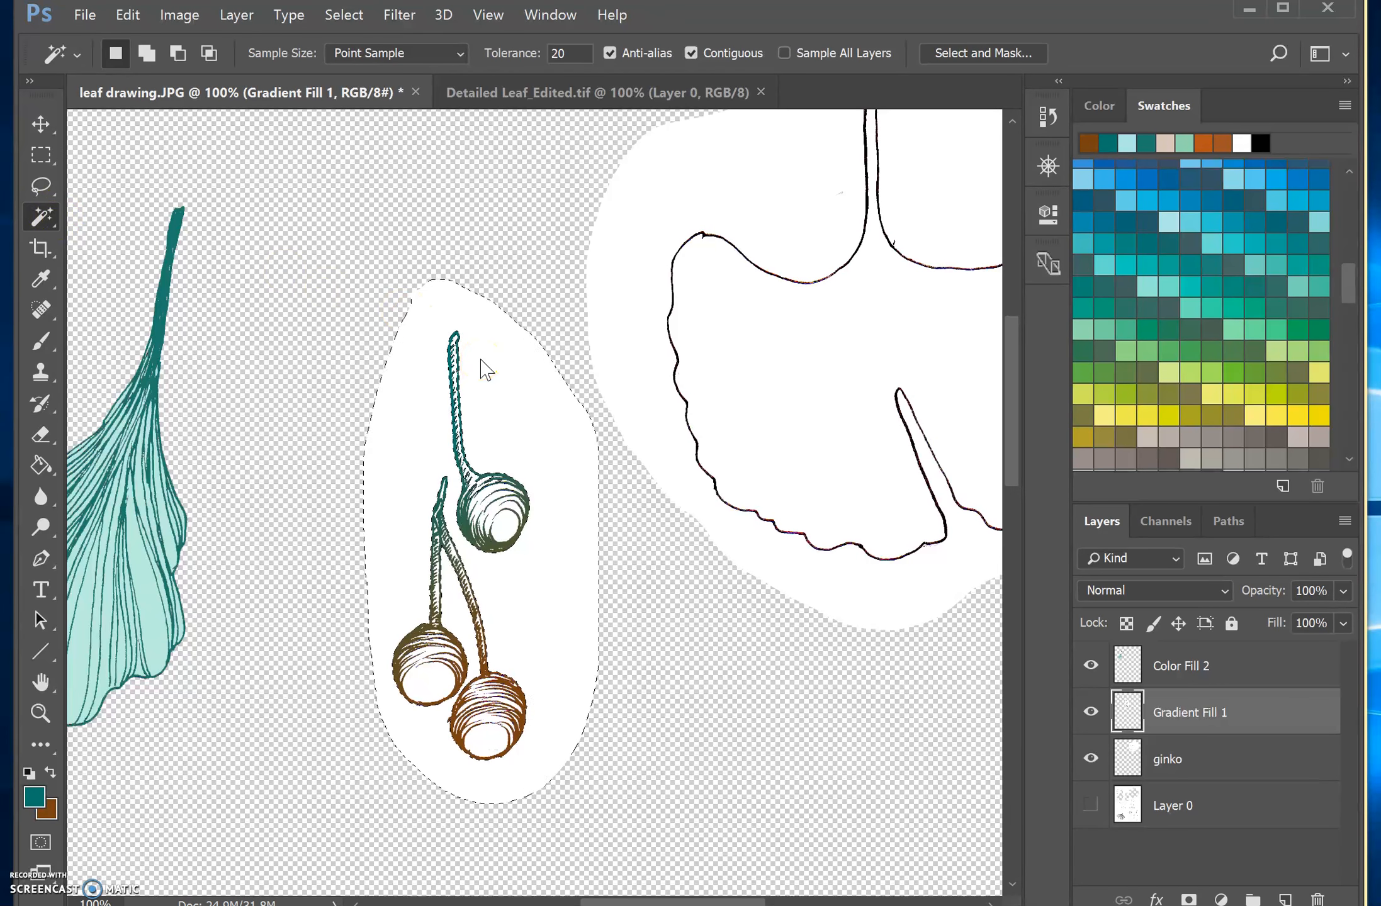
{"action": "key", "text": "Delete"}
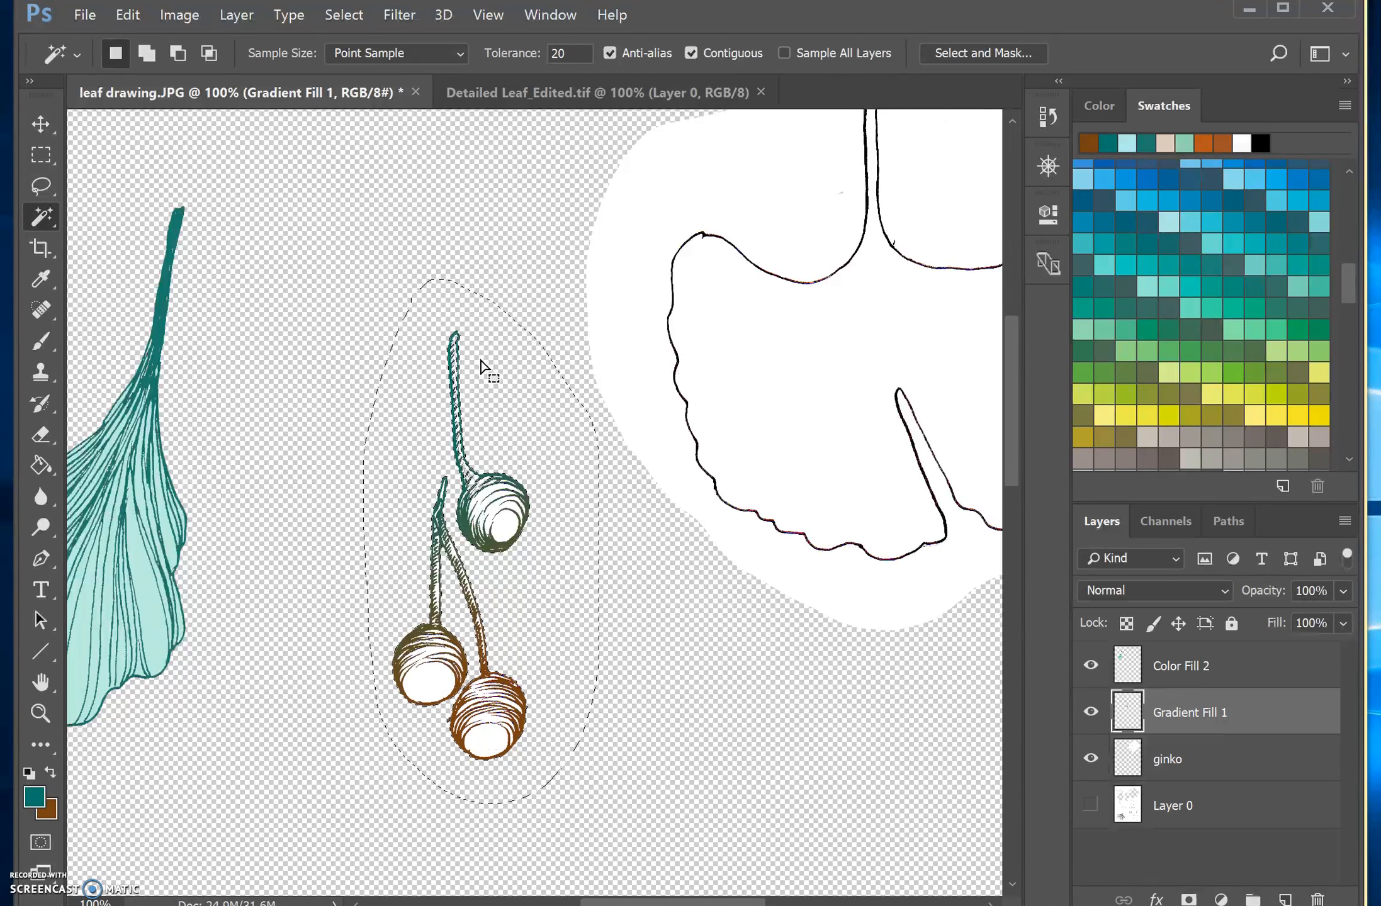
{"action": "key", "text": "ctrl+d"}
Step: Copy the coloured gumnut motif into Detailed Leaf_Edited.tif and hide that document's Color Fill 2 leaf layer
{"action": "left_click", "coordinate": [39, 124]}
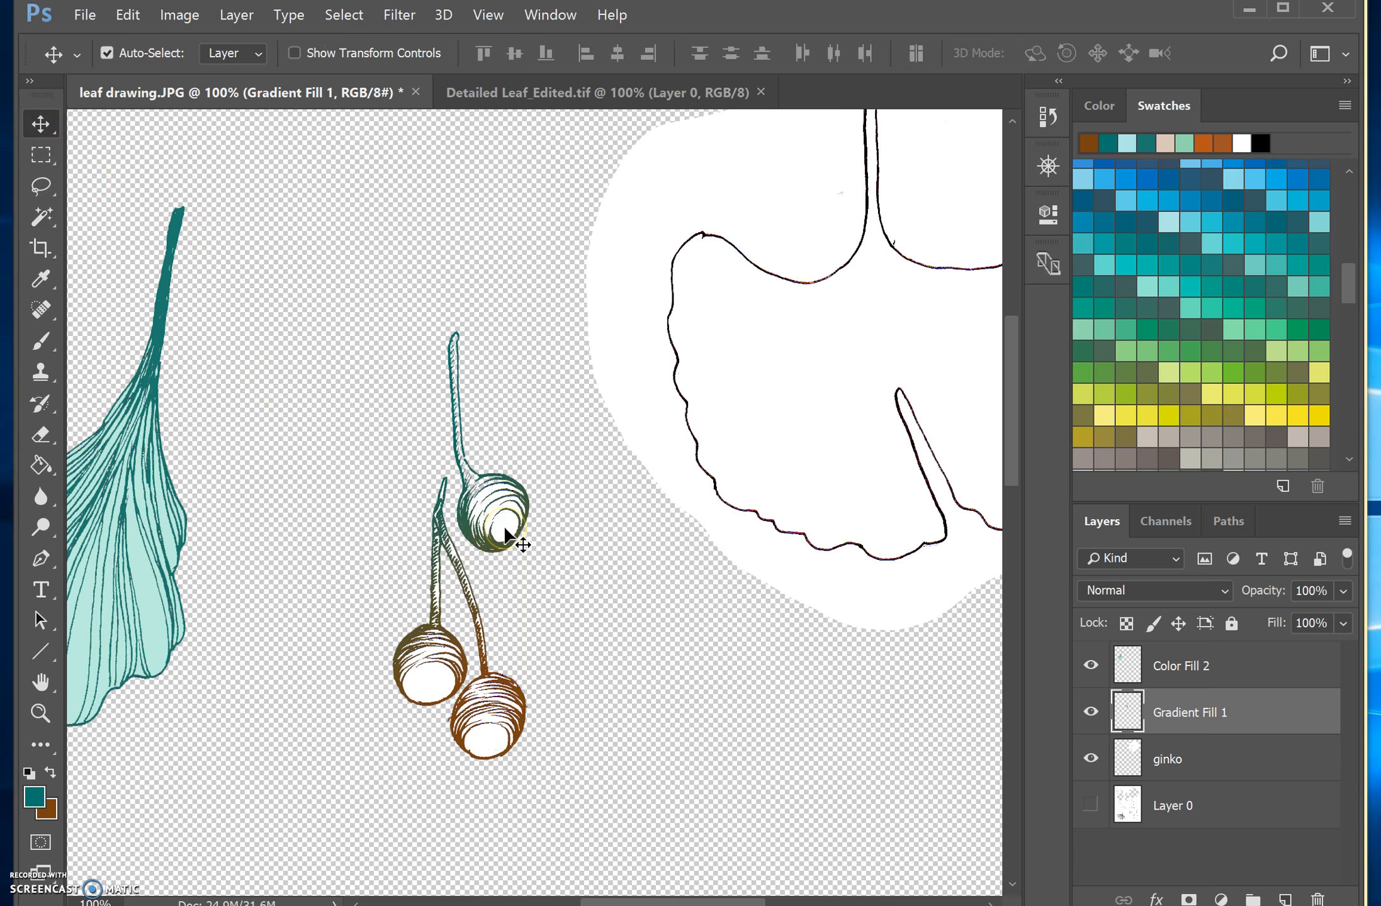
{"action": "mouse_move", "coordinate": [507, 534]}
{"action": "left_mouse_down"}
{"action": "mouse_move", "coordinate": [505, 496]}
{"action": "mouse_move", "coordinate": [493, 508]}
{"action": "mouse_move", "coordinate": [524, 101]}
{"action": "mouse_move", "coordinate": [541, 101]}
{"action": "mouse_move", "coordinate": [514, 348]}
{"action": "mouse_move", "coordinate": [522, 469]}
{"action": "mouse_move", "coordinate": [412, 408]}
{"action": "mouse_move", "coordinate": [520, 430]}
{"action": "left_mouse_up"}
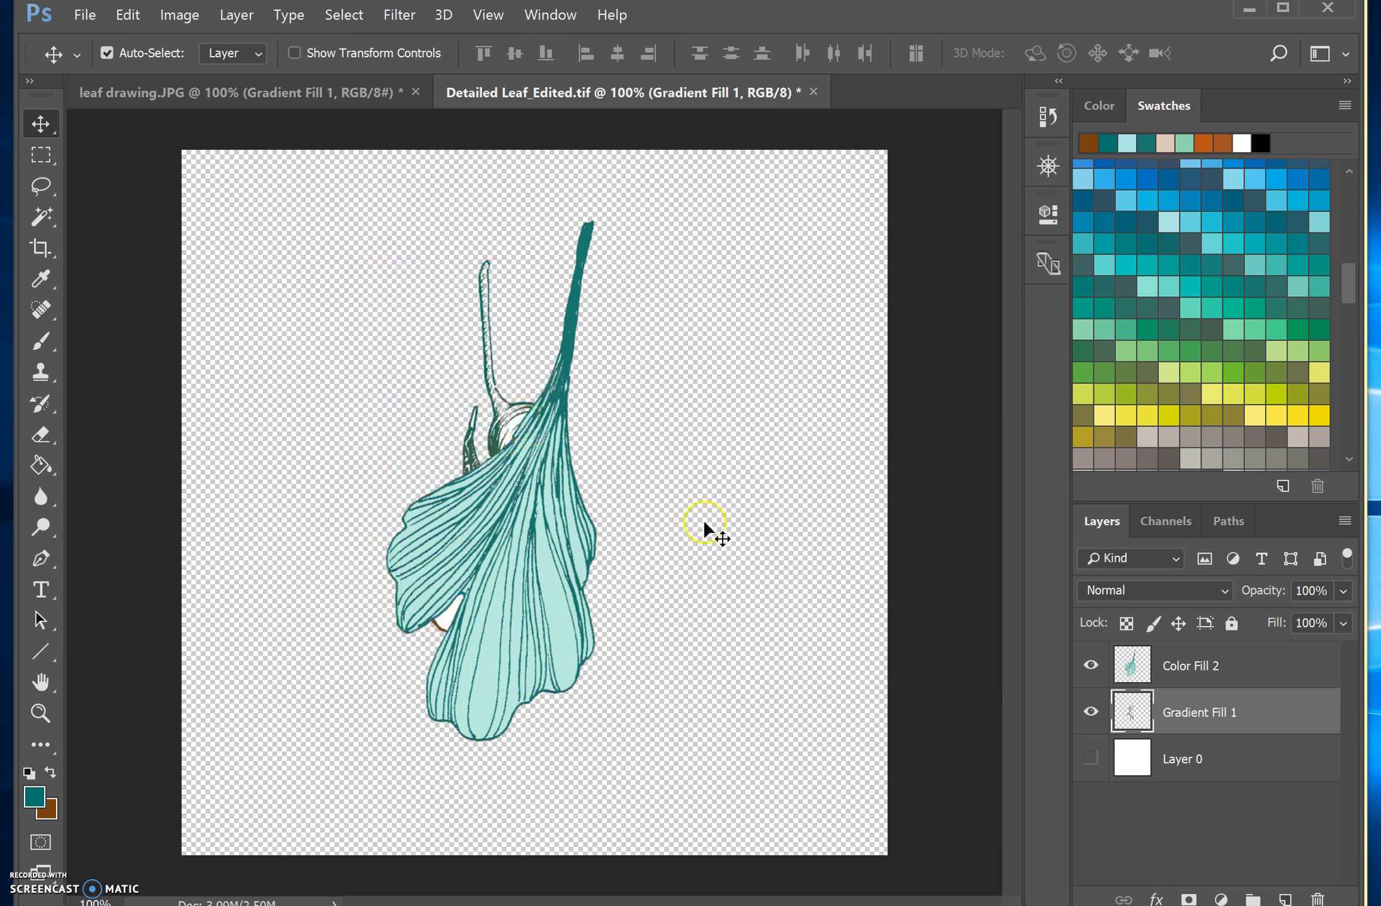
{"action": "left_click", "coordinate": [1090, 666]}
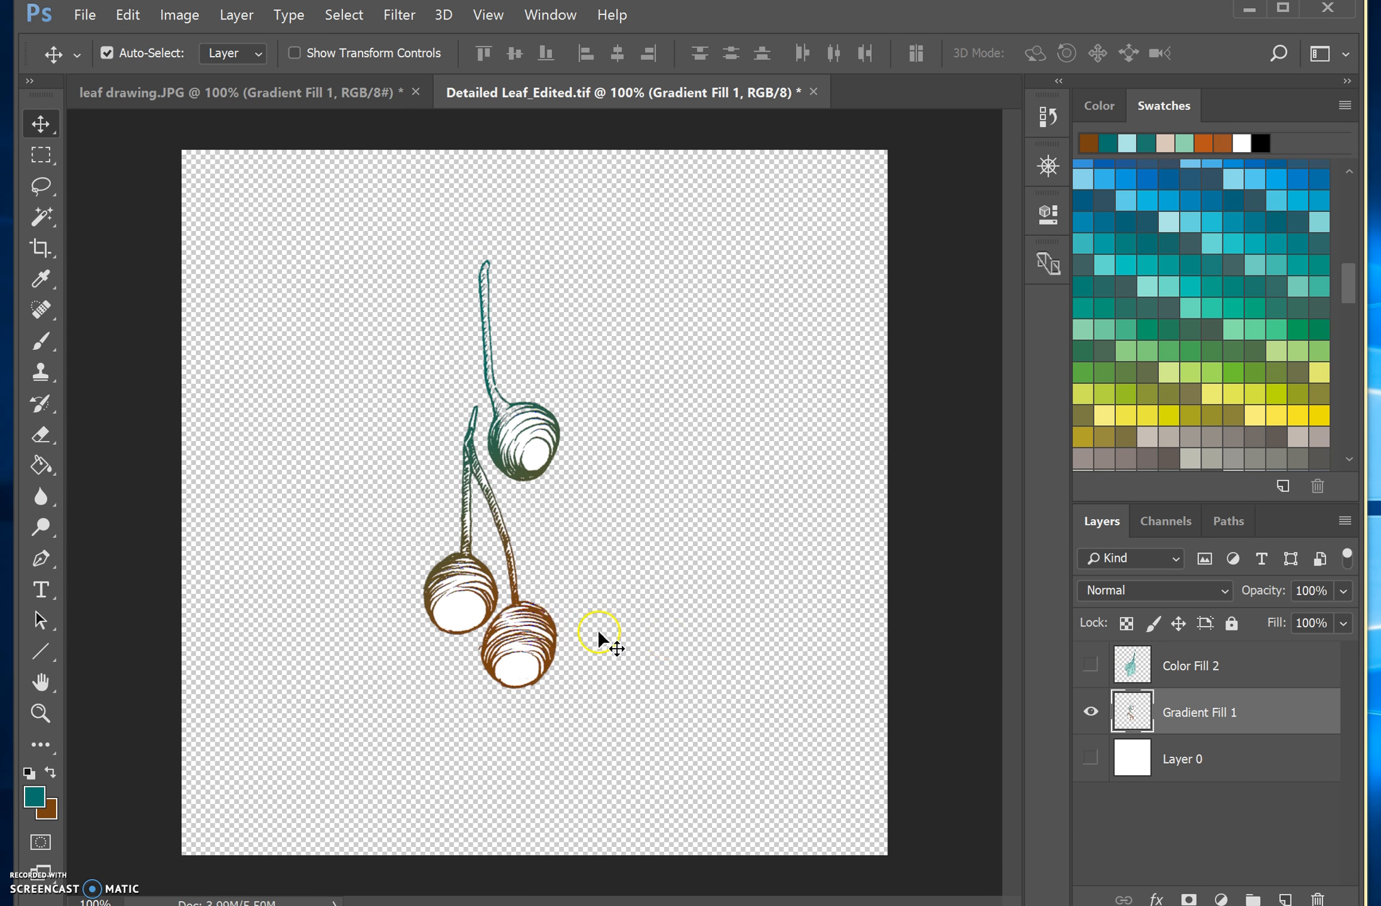
Step: Enlarge the gumnut motif with Free Transform and reposition it near the centre of the canvas
{"action": "key", "text": "ctrl+t"}
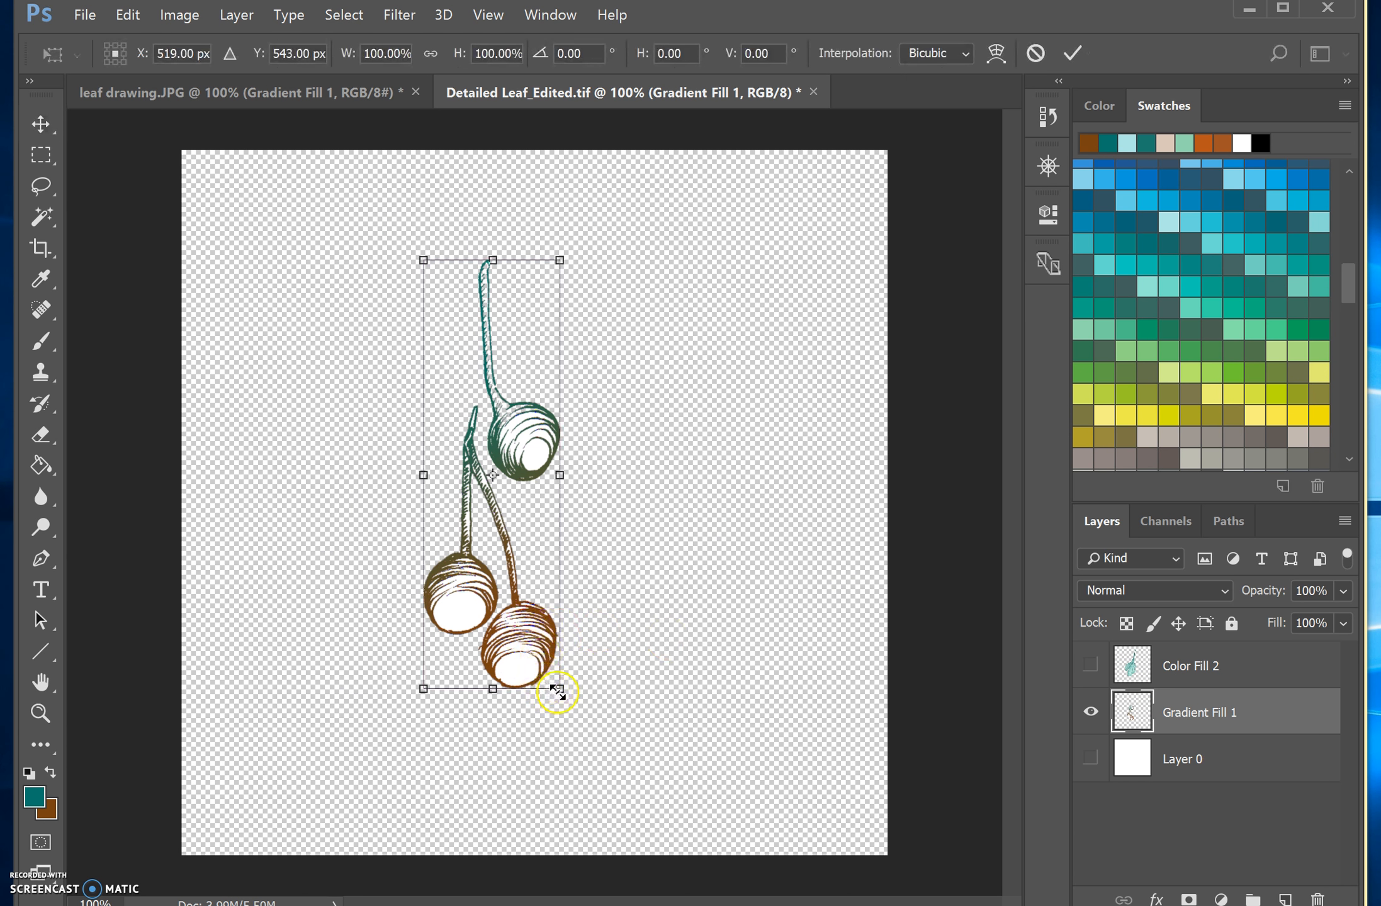
{"action": "mouse_move", "coordinate": [557, 691]}
{"action": "left_mouse_down"}
{"action": "mouse_move", "coordinate": [607, 769]}
{"action": "mouse_move", "coordinate": [588, 783]}
{"action": "left_mouse_up"}
{"action": "key", "text": "Return"}
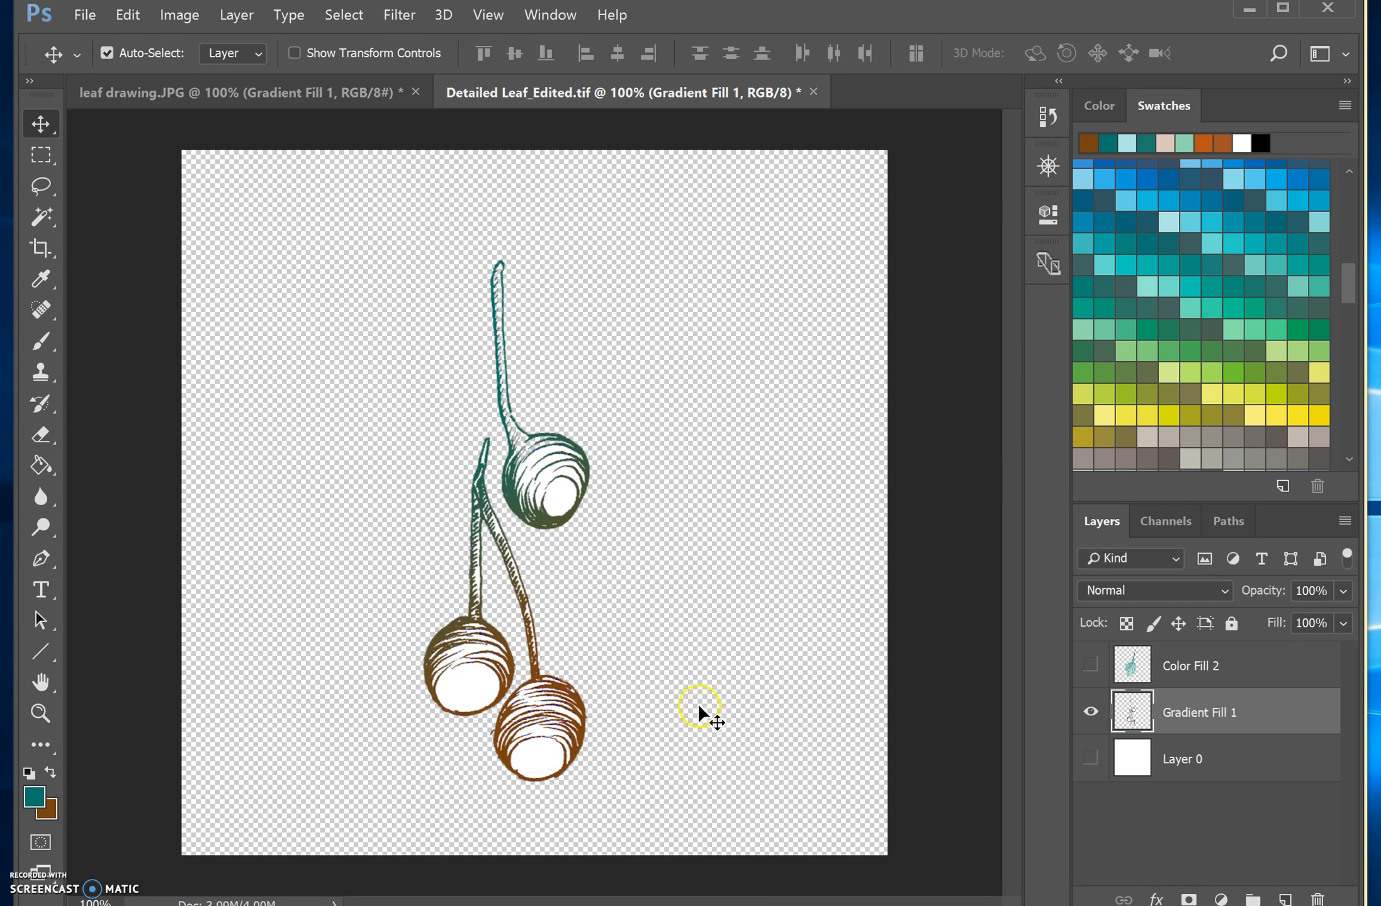
{"action": "left_click_drag", "start_coordinate": [548, 488], "coordinate": [562, 459]}
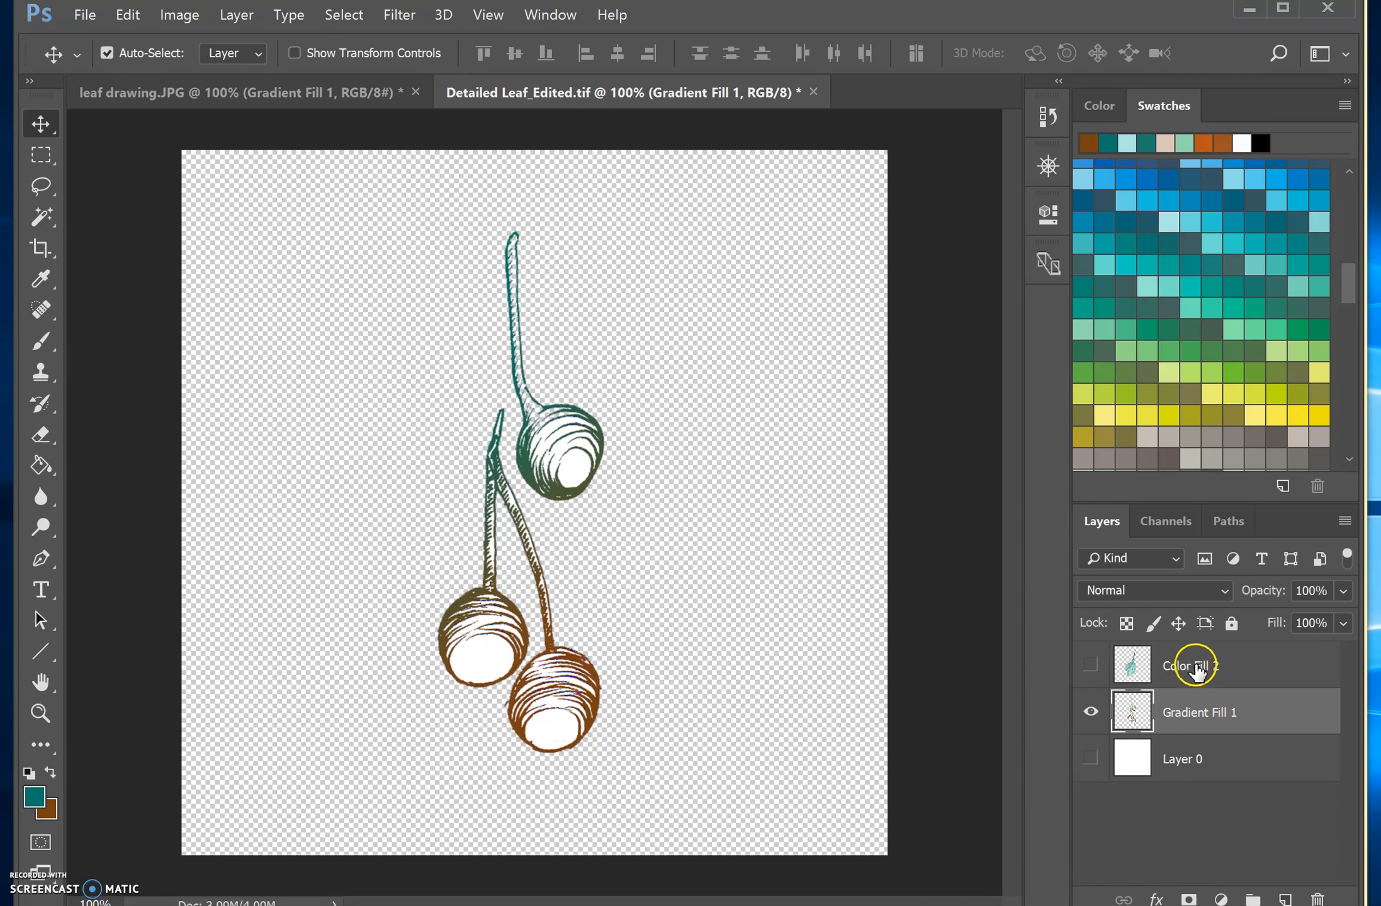
Step: Save the gumnut document as a TIFF named Detailed Gumnut_Edited in the images_scans folder, with layers and transparency kept
{"action": "left_click", "coordinate": [88, 14]}
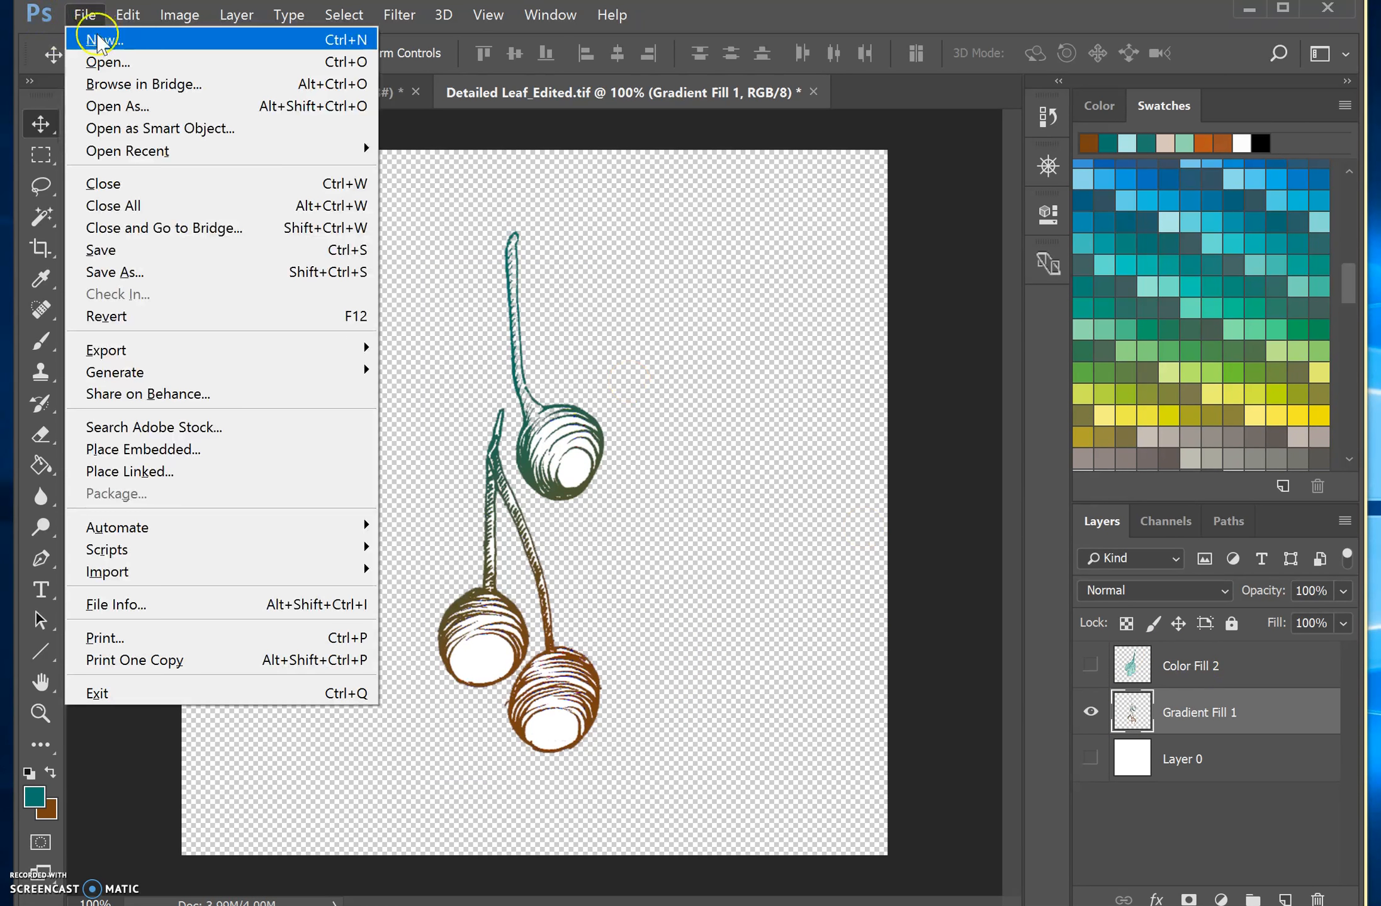
{"action": "left_click", "coordinate": [151, 274]}
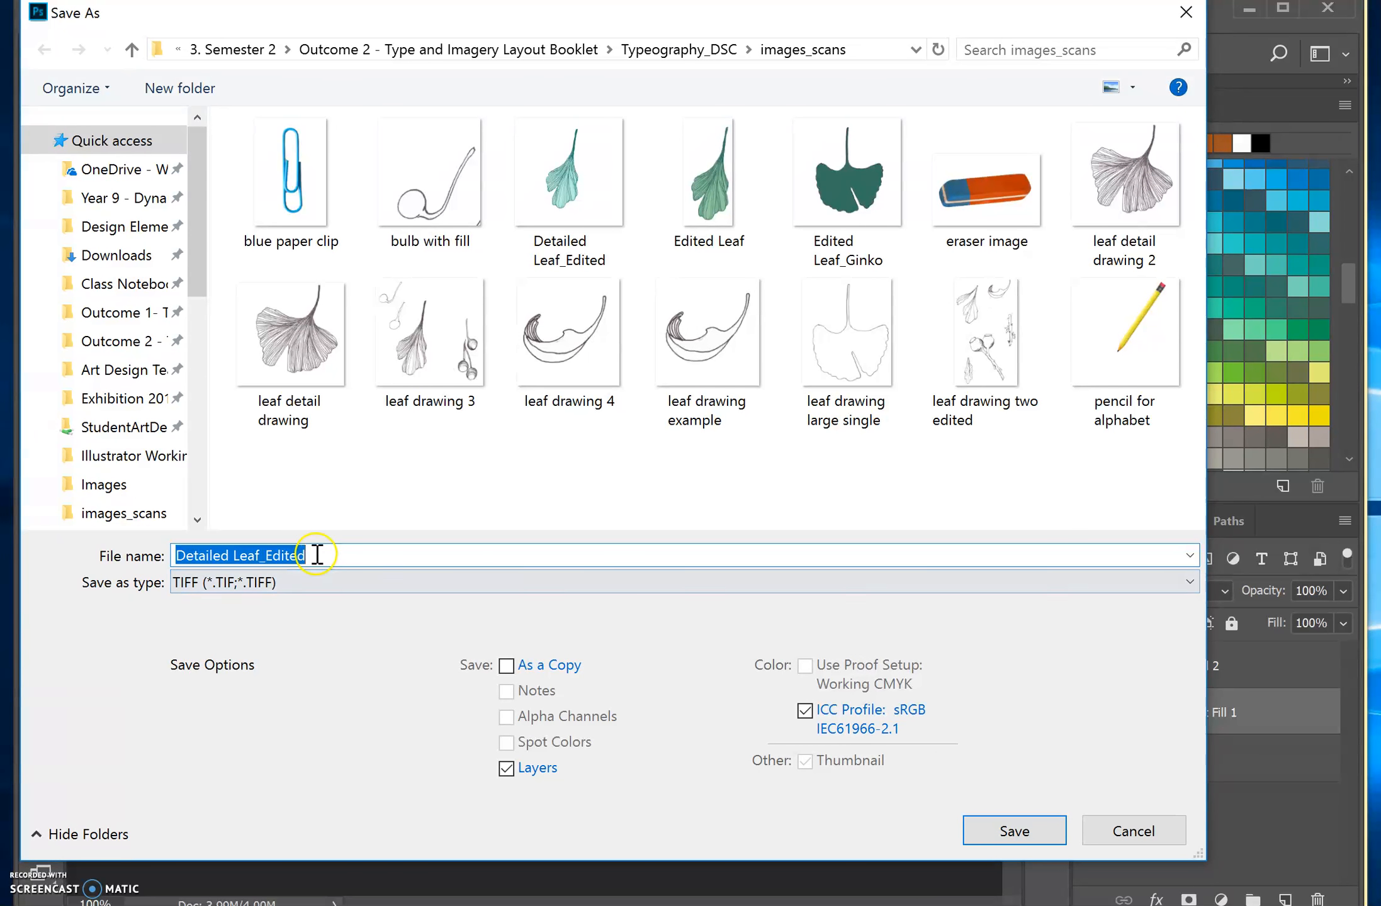
{"action": "left_click", "coordinate": [256, 557]}
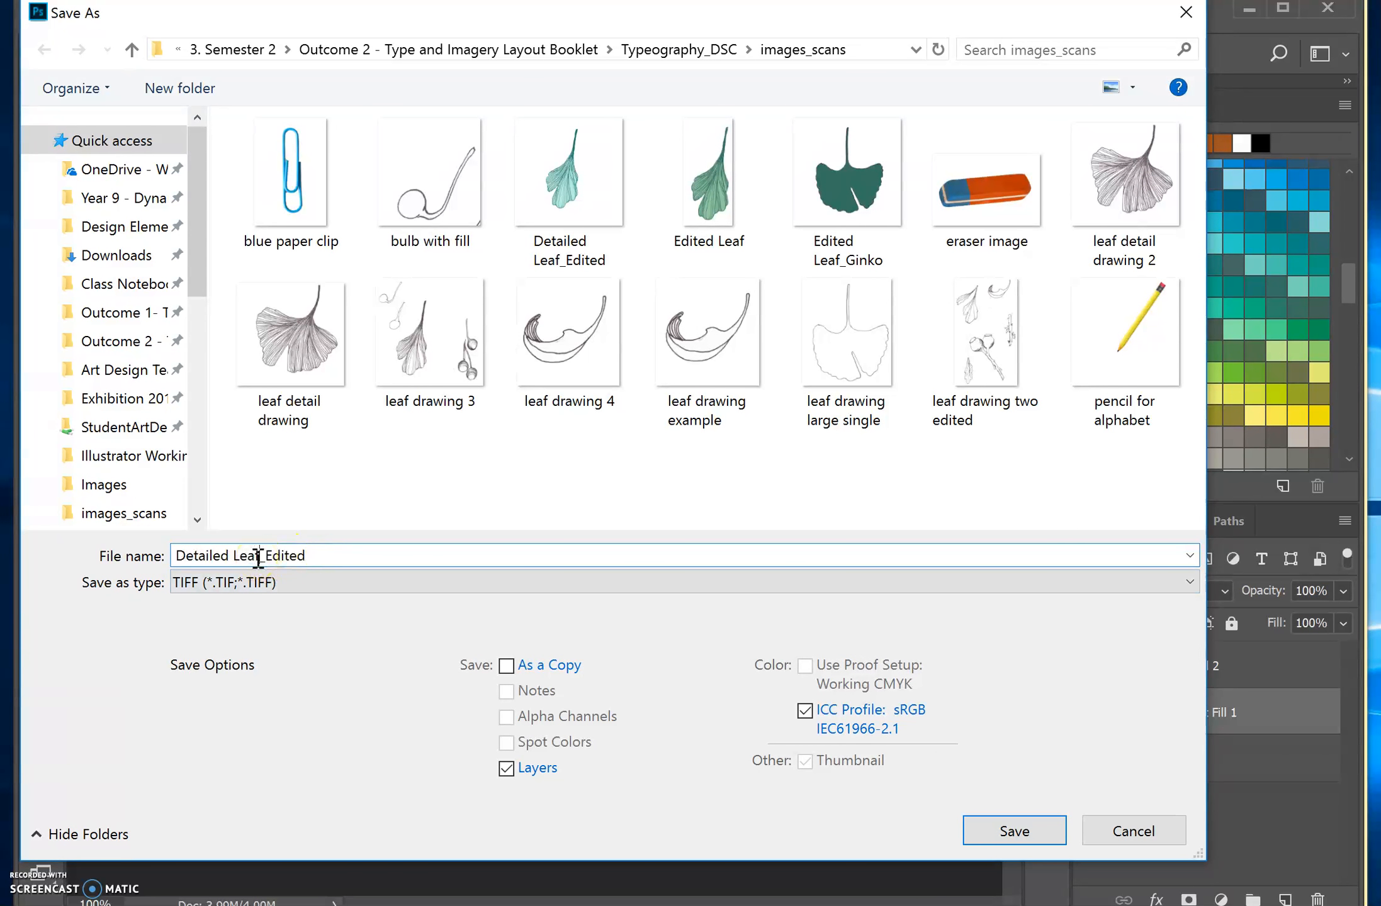
{"action": "type", "text": "Gumnut"}
{"action": "left_click", "coordinate": [1038, 832]}
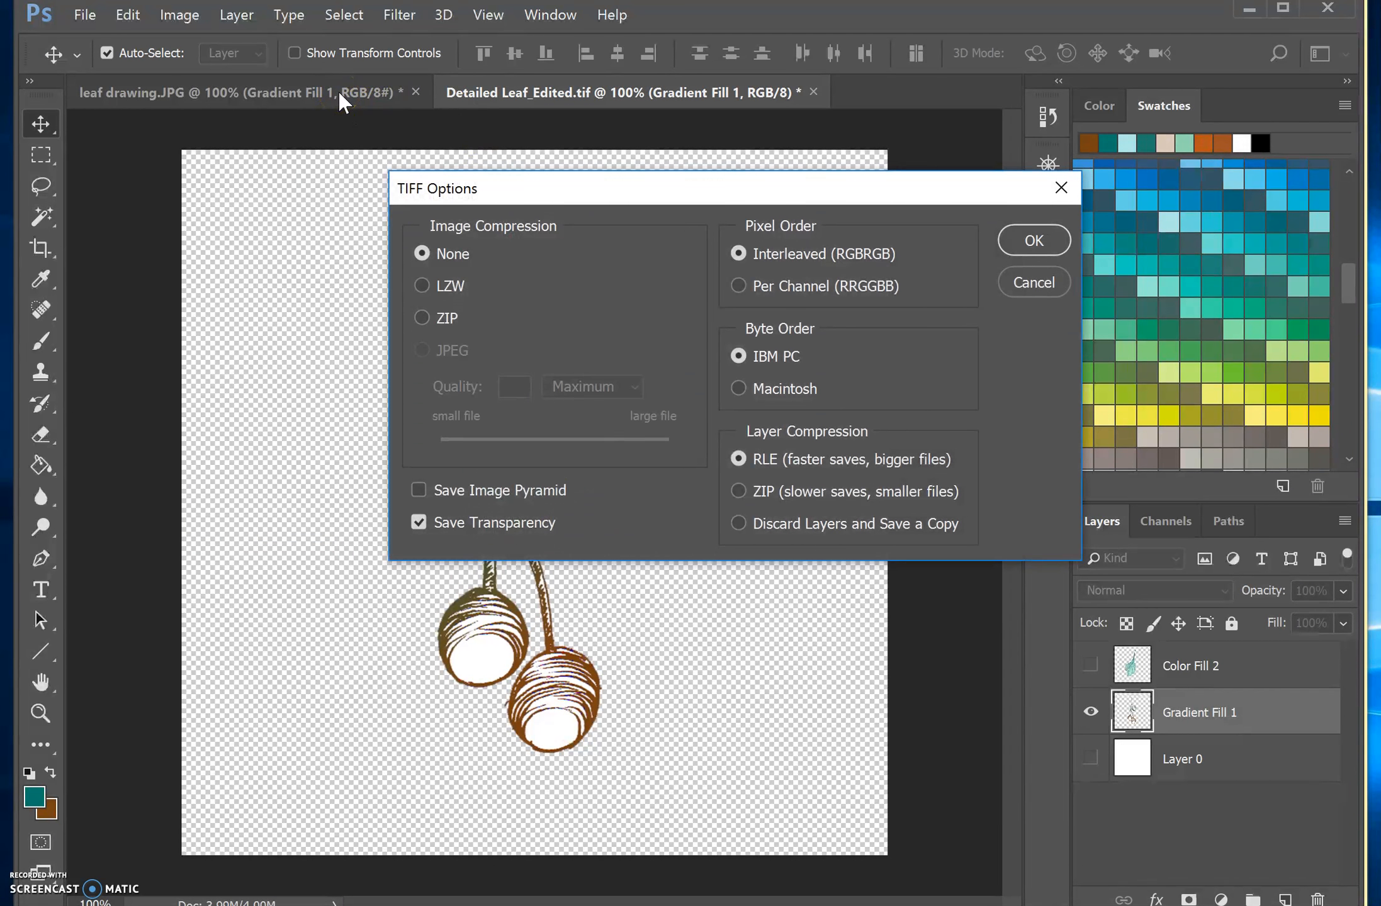
{"action": "left_click", "coordinate": [419, 522]}
{"action": "left_click", "coordinate": [1034, 241]}
Step: Return to leaf drawing.JPG and delete the white background around the large leaf on the ginko layer with the Magic Wand
{"action": "left_click", "coordinate": [354, 91]}
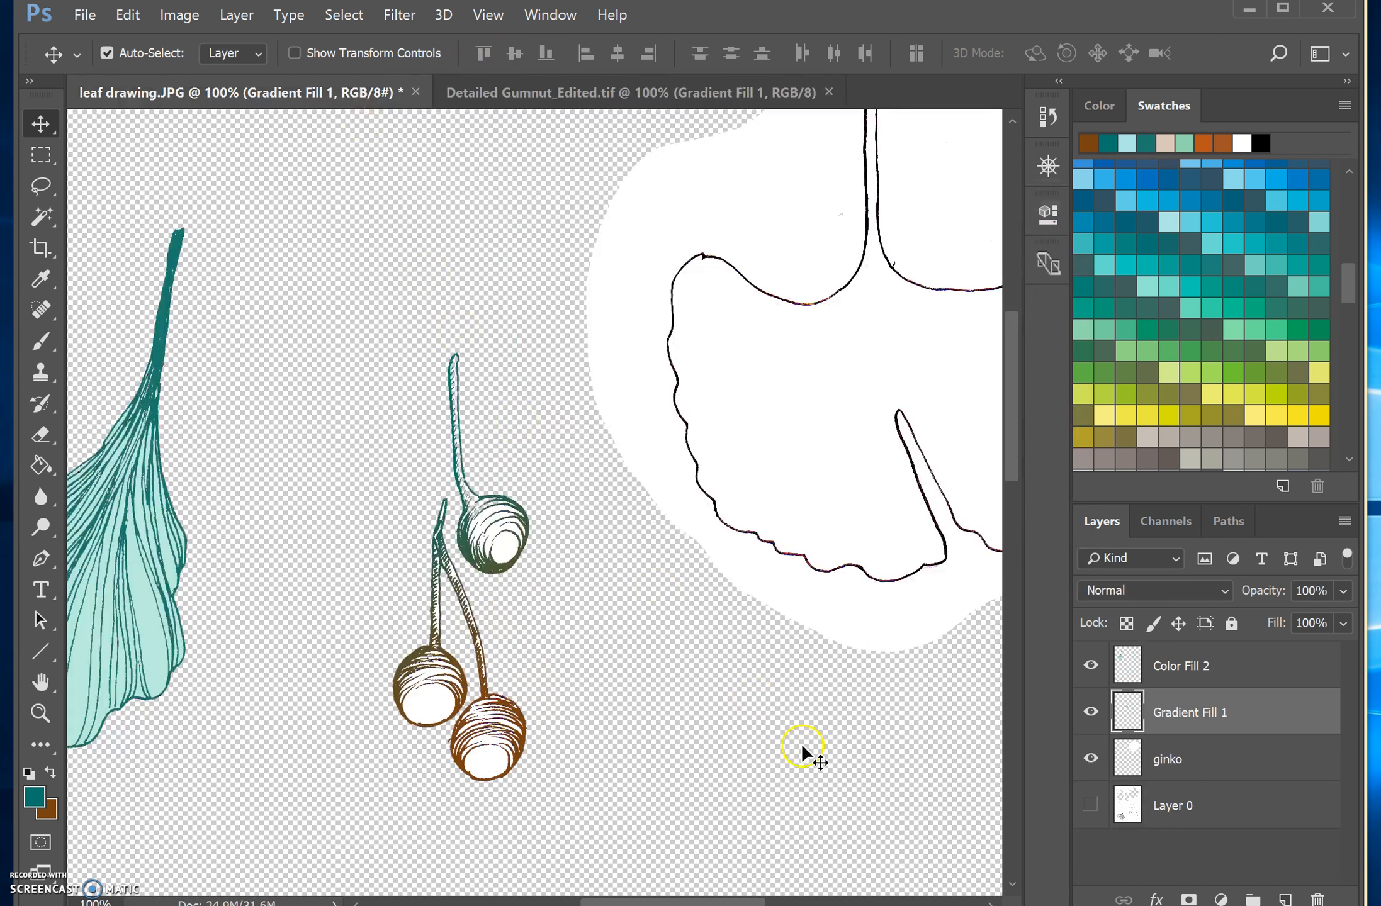
{"action": "left_click_drag", "start_coordinate": [742, 900], "coordinate": [817, 900]}
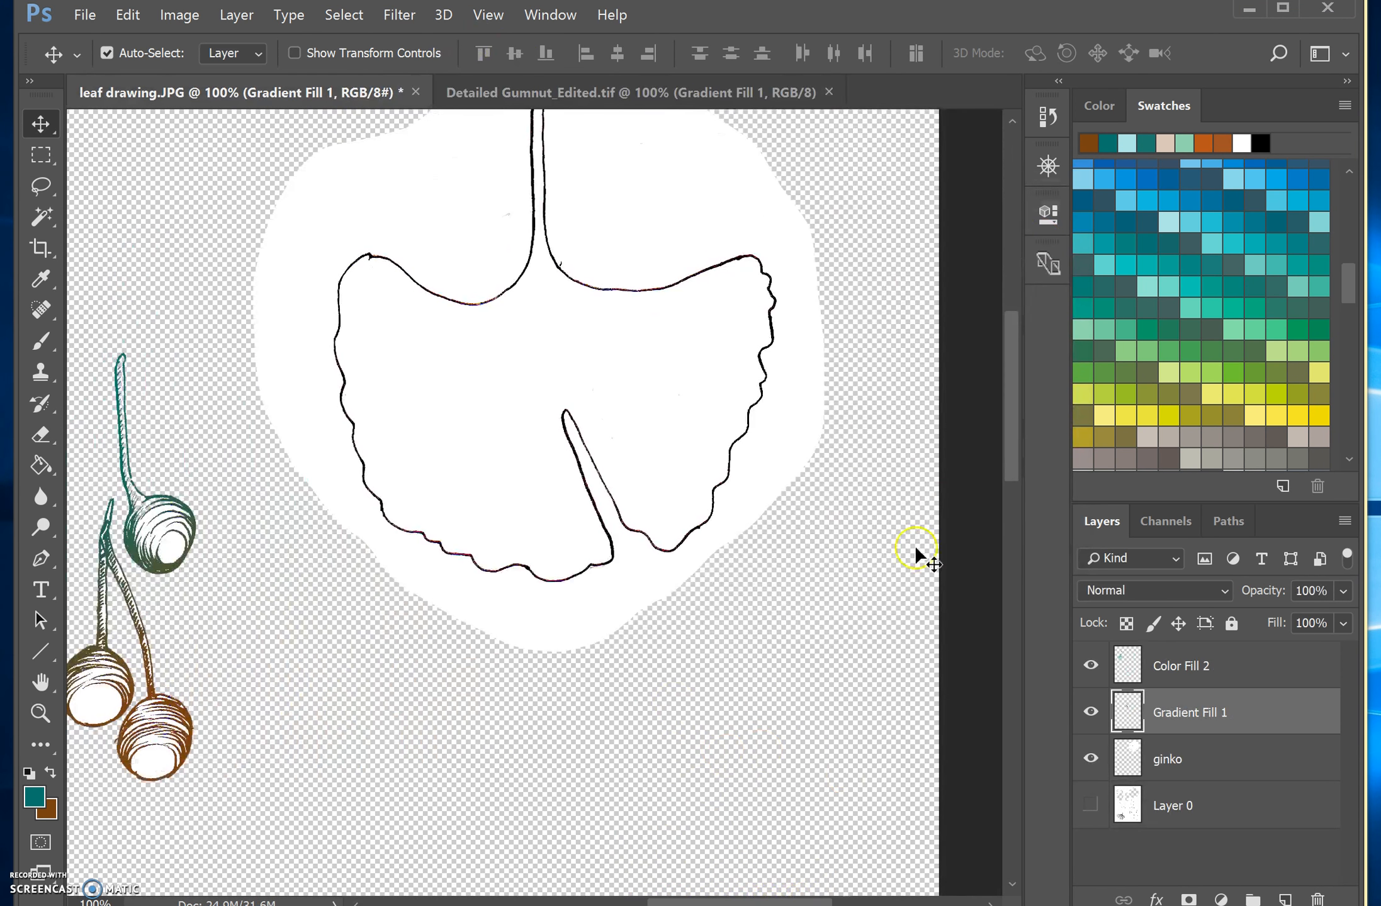
{"action": "left_click_drag", "start_coordinate": [1010, 426], "coordinate": [1013, 393]}
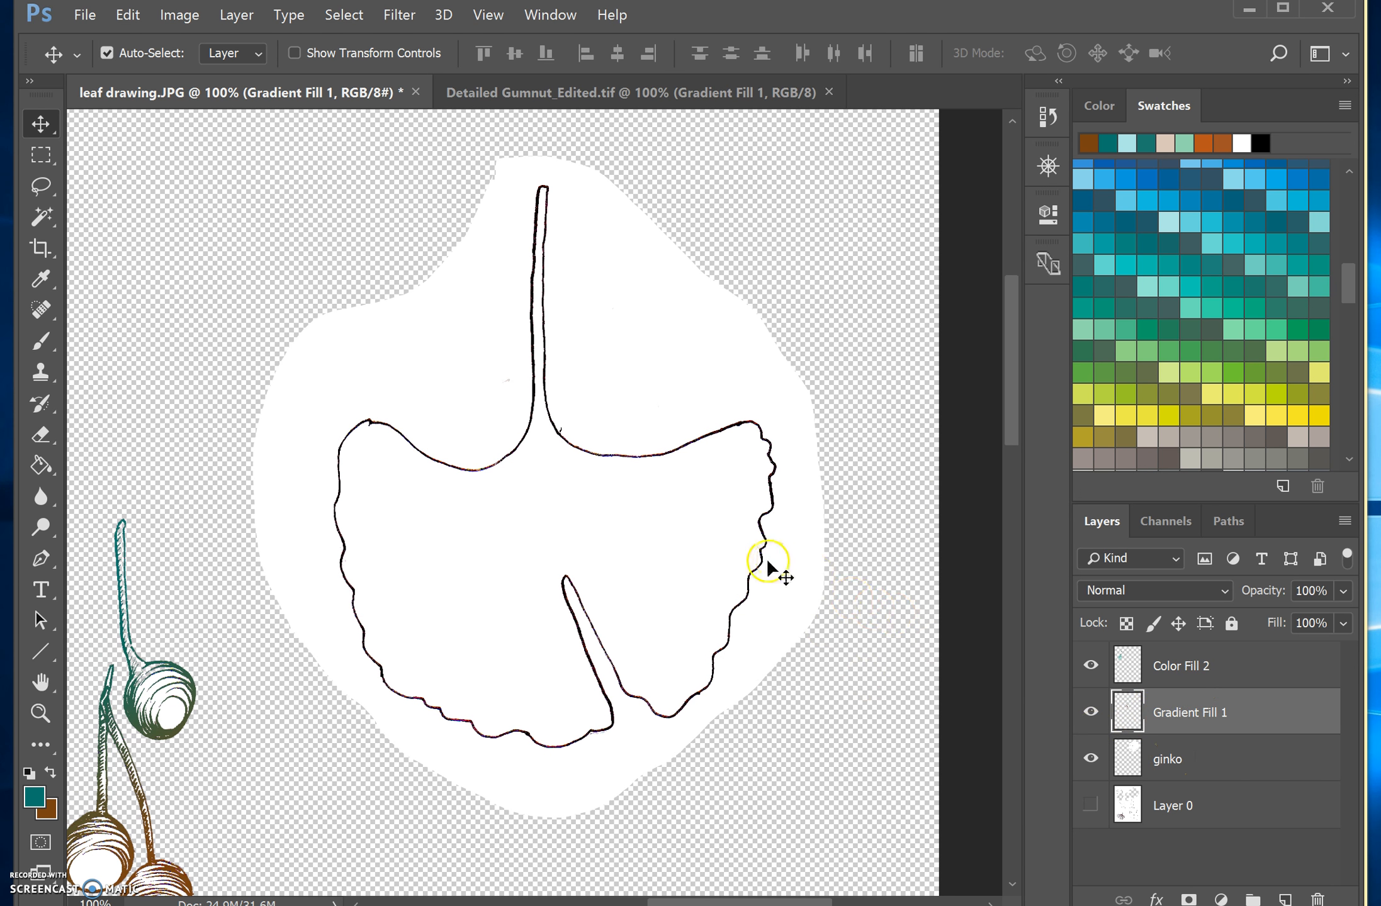
{"action": "left_click", "coordinate": [1163, 761]}
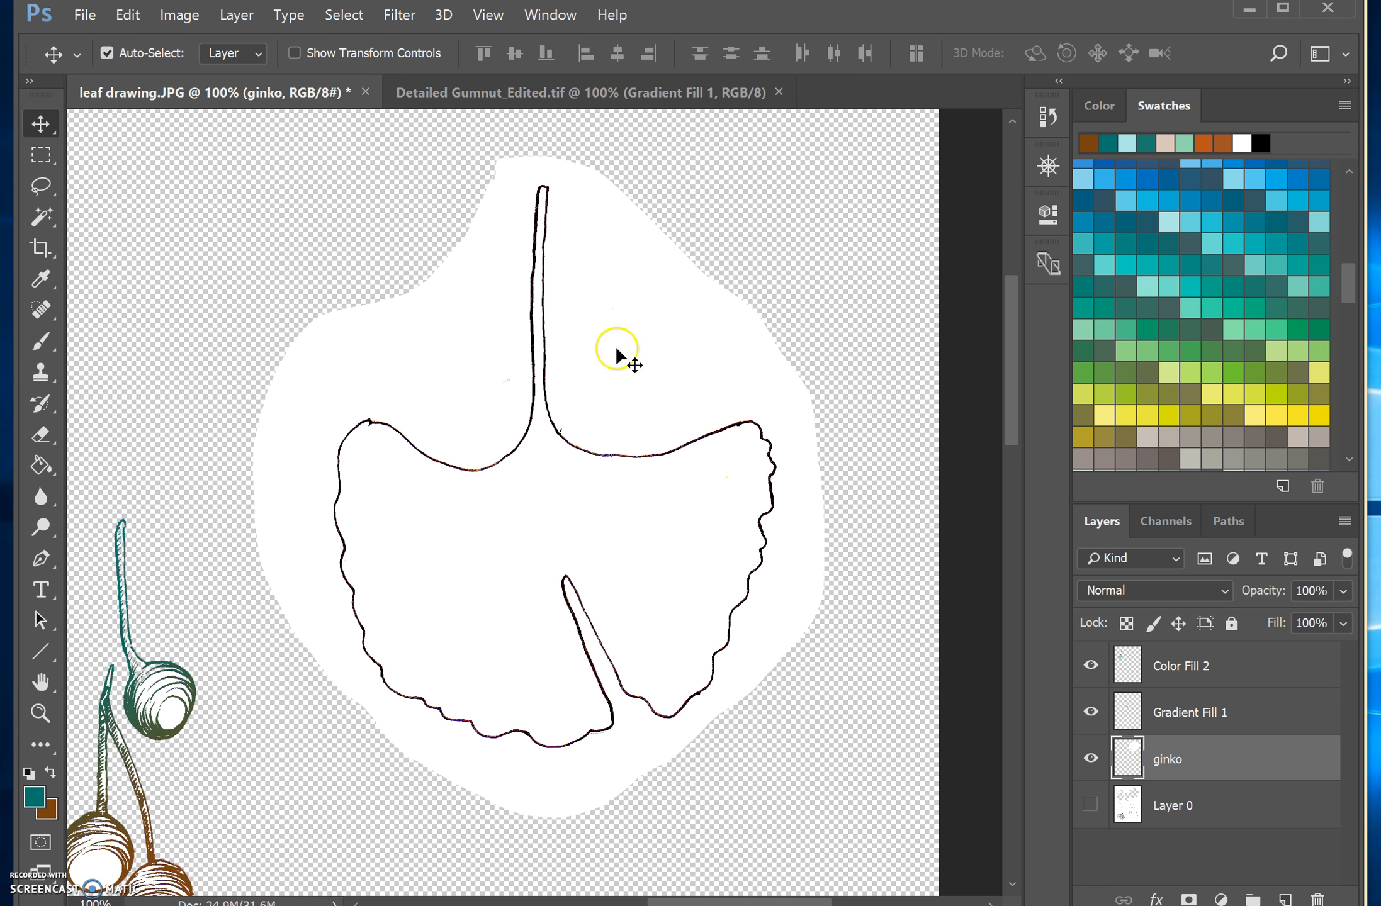
{"action": "left_click", "coordinate": [41, 216]}
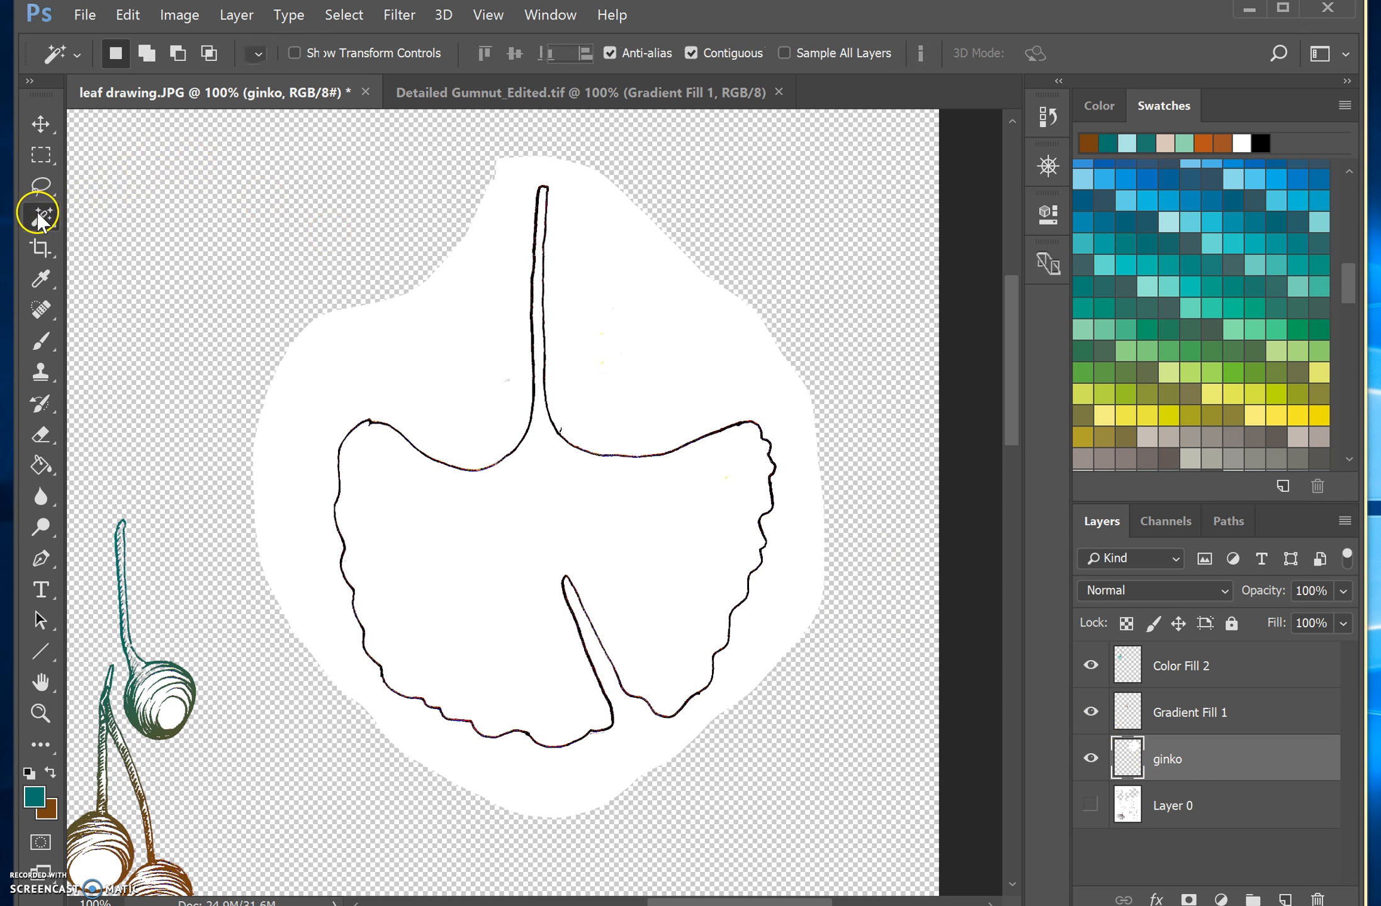
{"action": "left_click", "coordinate": [595, 298]}
{"action": "key", "text": "Delete"}
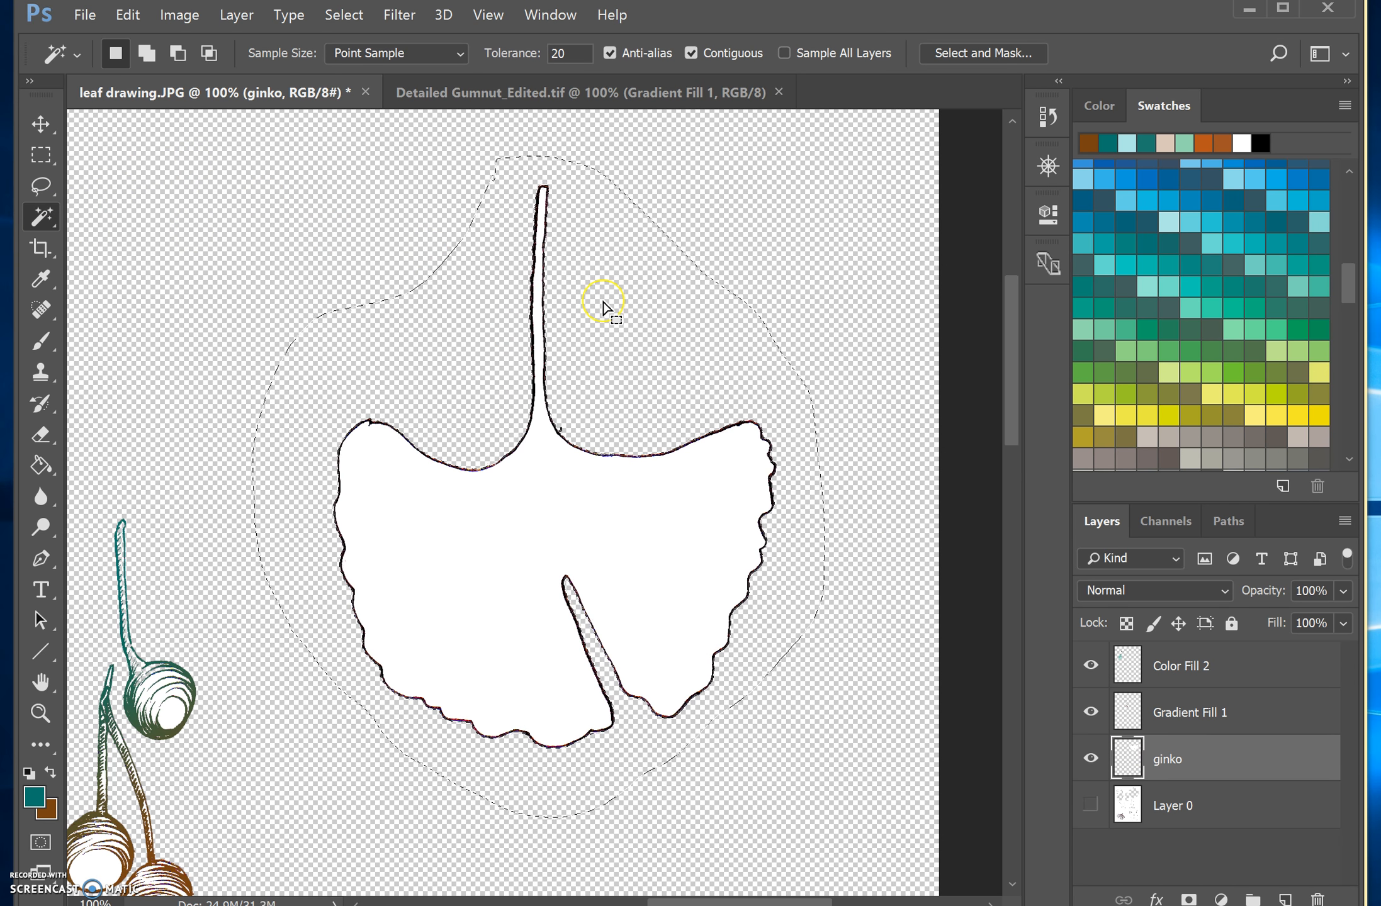
{"action": "key", "text": "ctrl+d"}
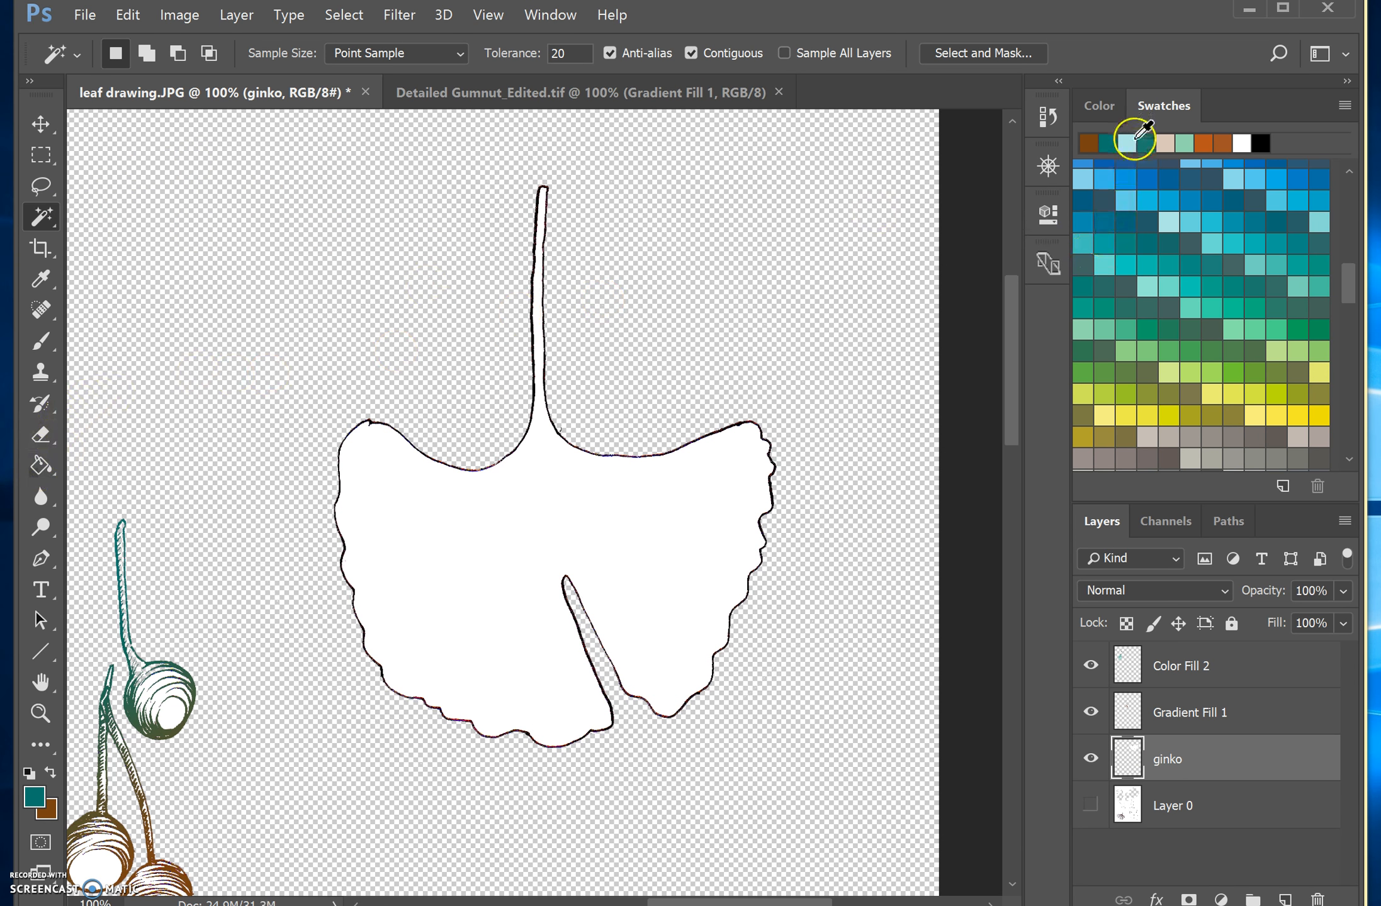
Step: Fill the inside of the ginkgo leaf with the recent light green swatch using the Paint Bucket
{"action": "left_click", "coordinate": [1186, 140]}
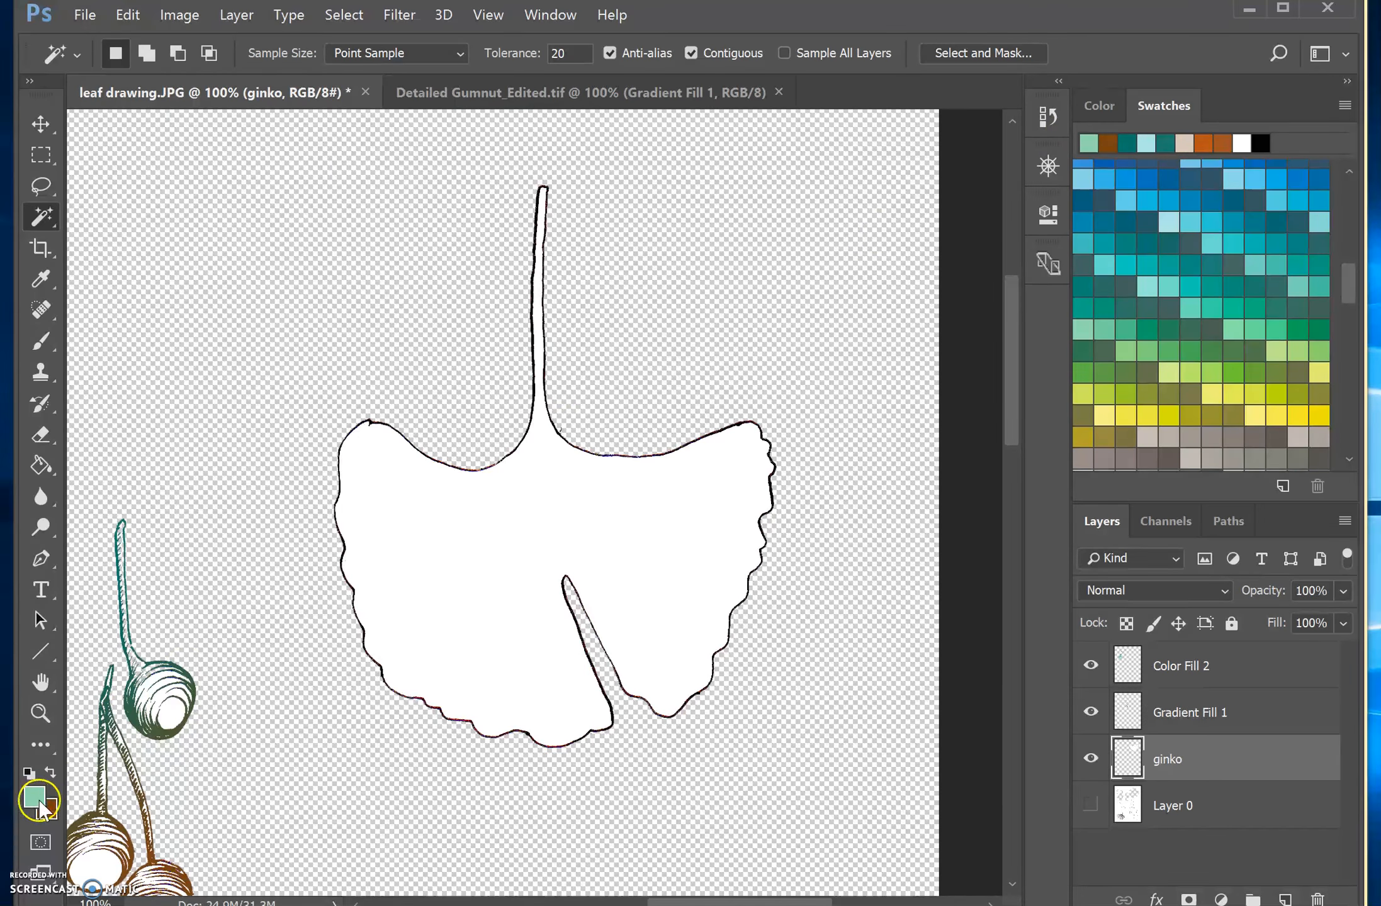
{"action": "left_click", "coordinate": [42, 466]}
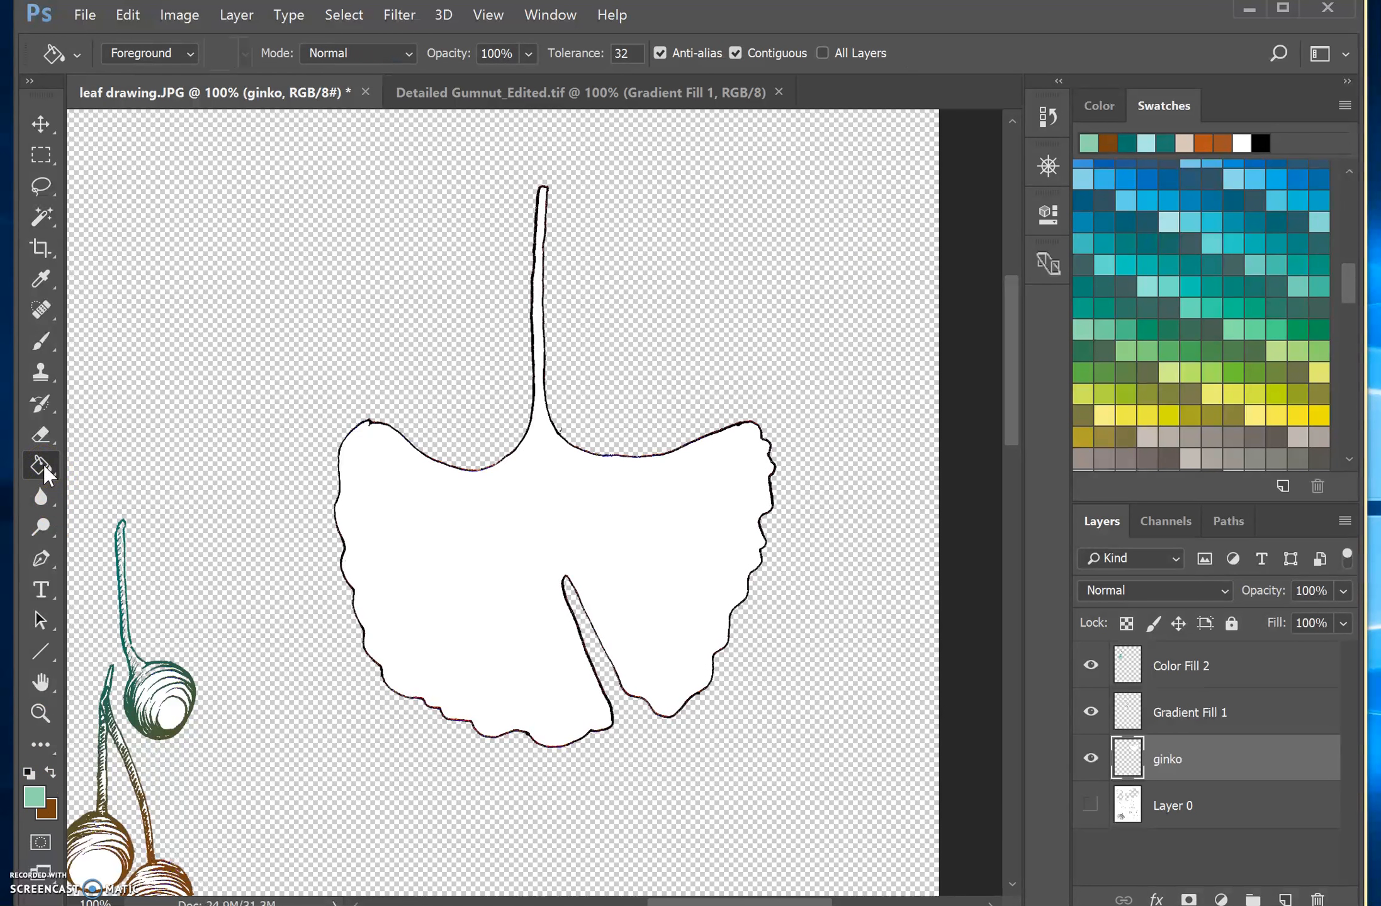
{"action": "left_click", "coordinate": [376, 496]}
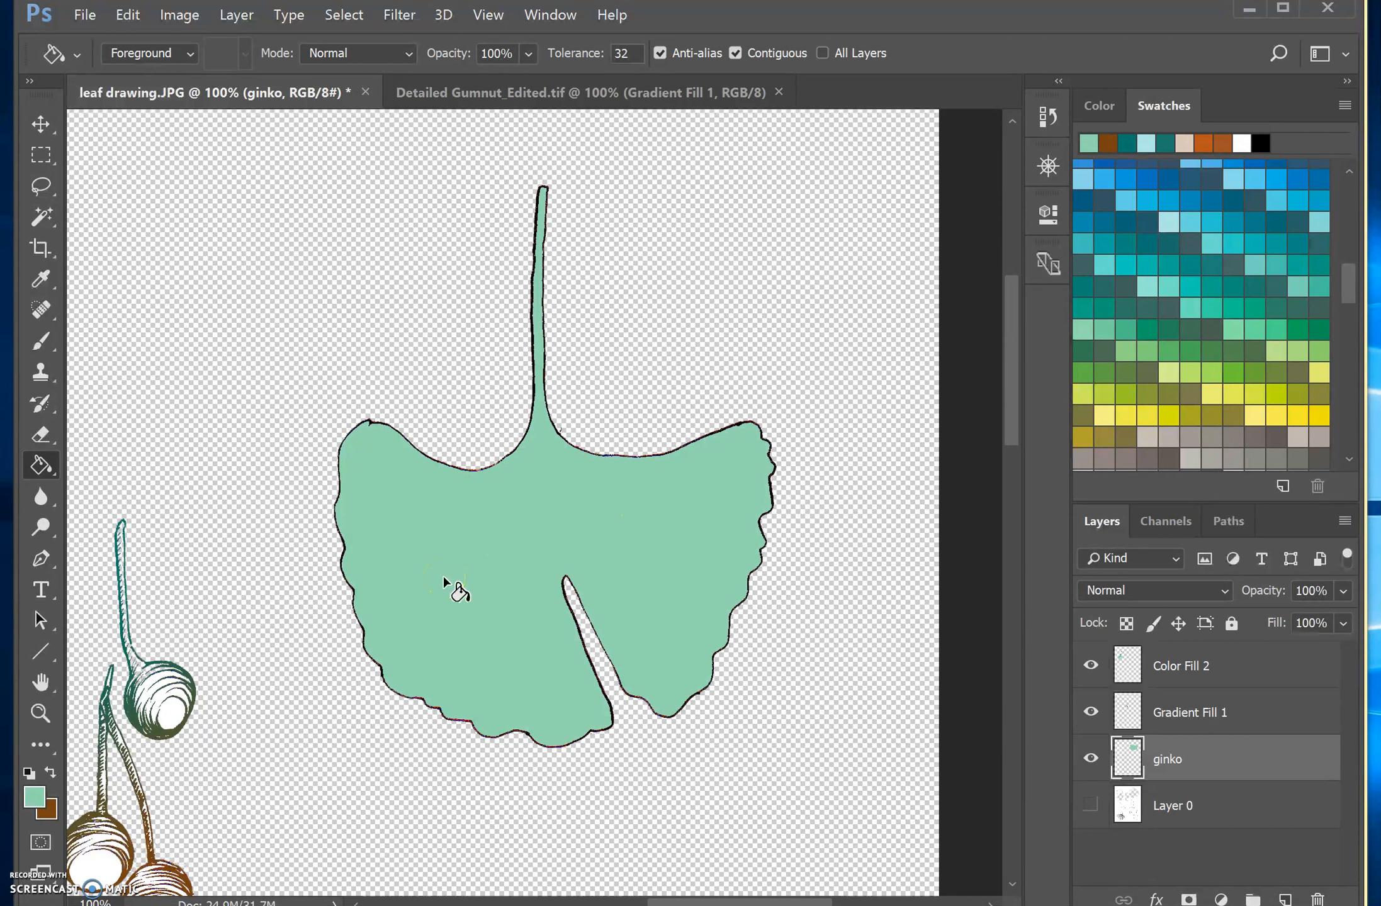
Step: Copy the green ginkgo leaf into Detailed Gumnut_Edited.tif and hide that document's Gradient Fill 1 gumnut layer
{"action": "left_click", "coordinate": [40, 126]}
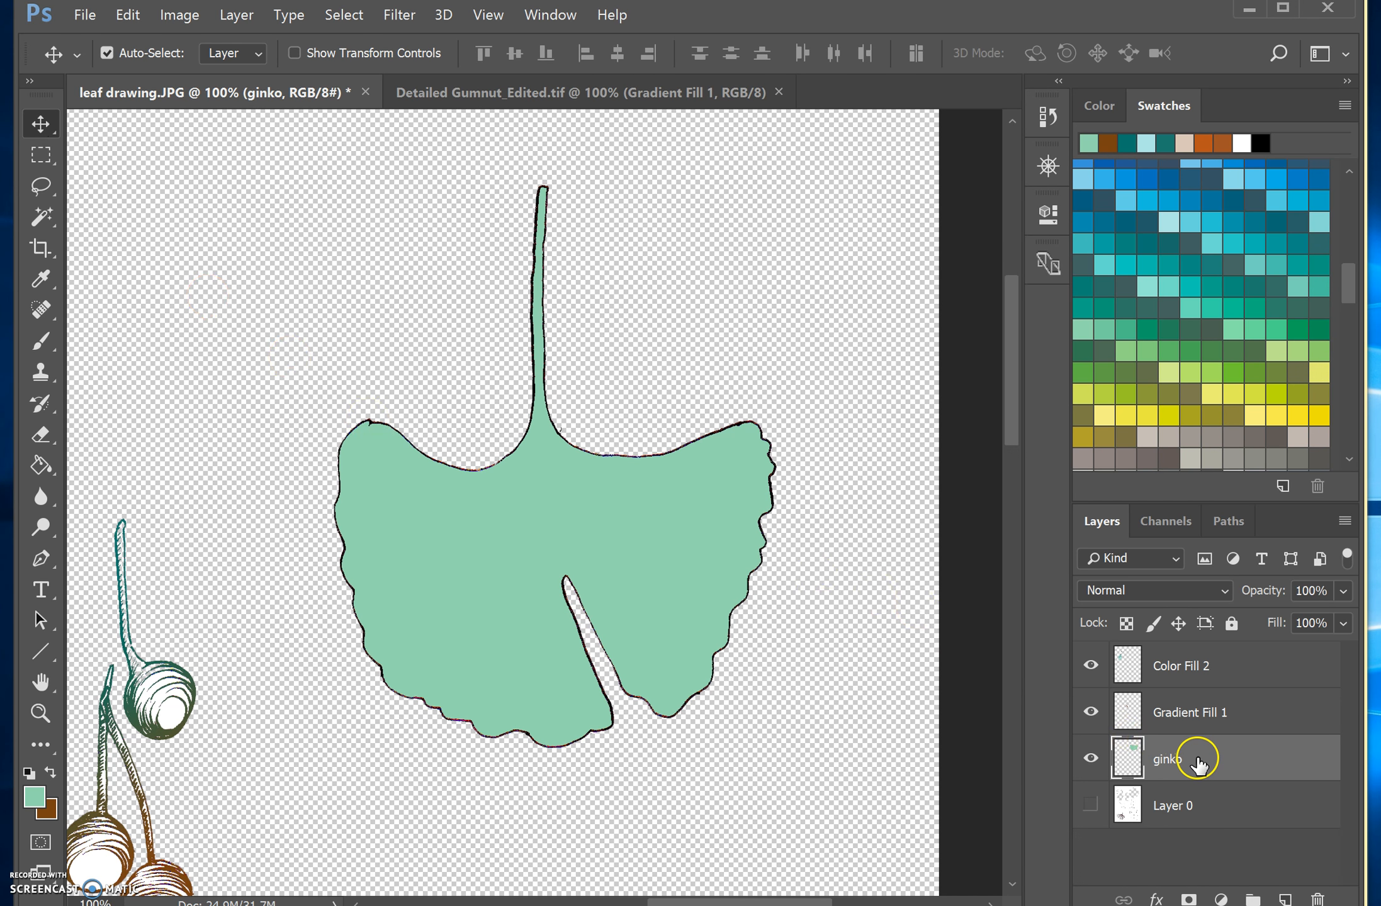
{"action": "left_click_drag", "start_coordinate": [473, 554], "coordinate": [441, 587]}
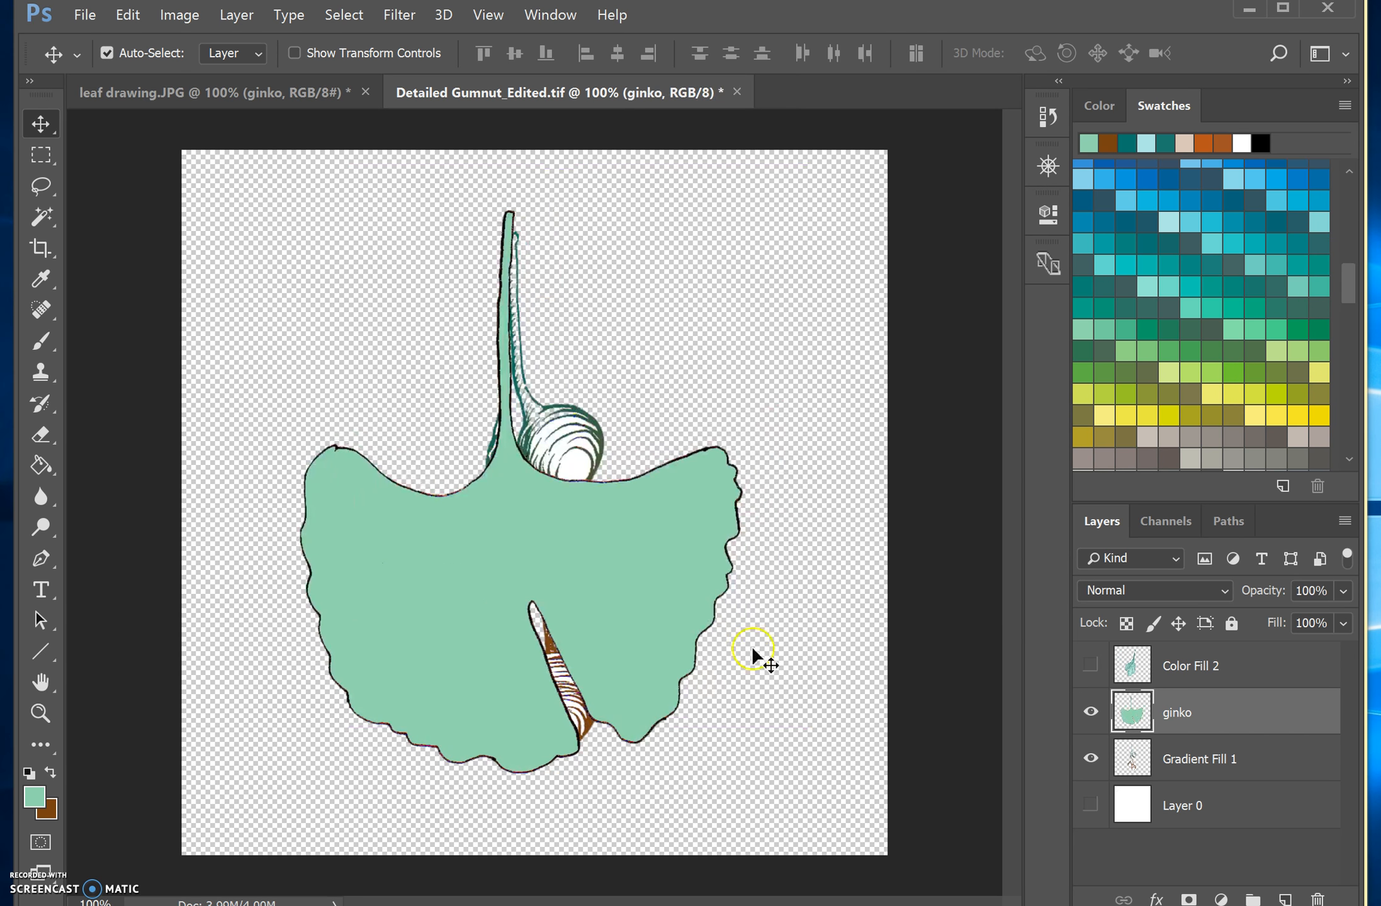
{"action": "left_click", "coordinate": [1091, 759]}
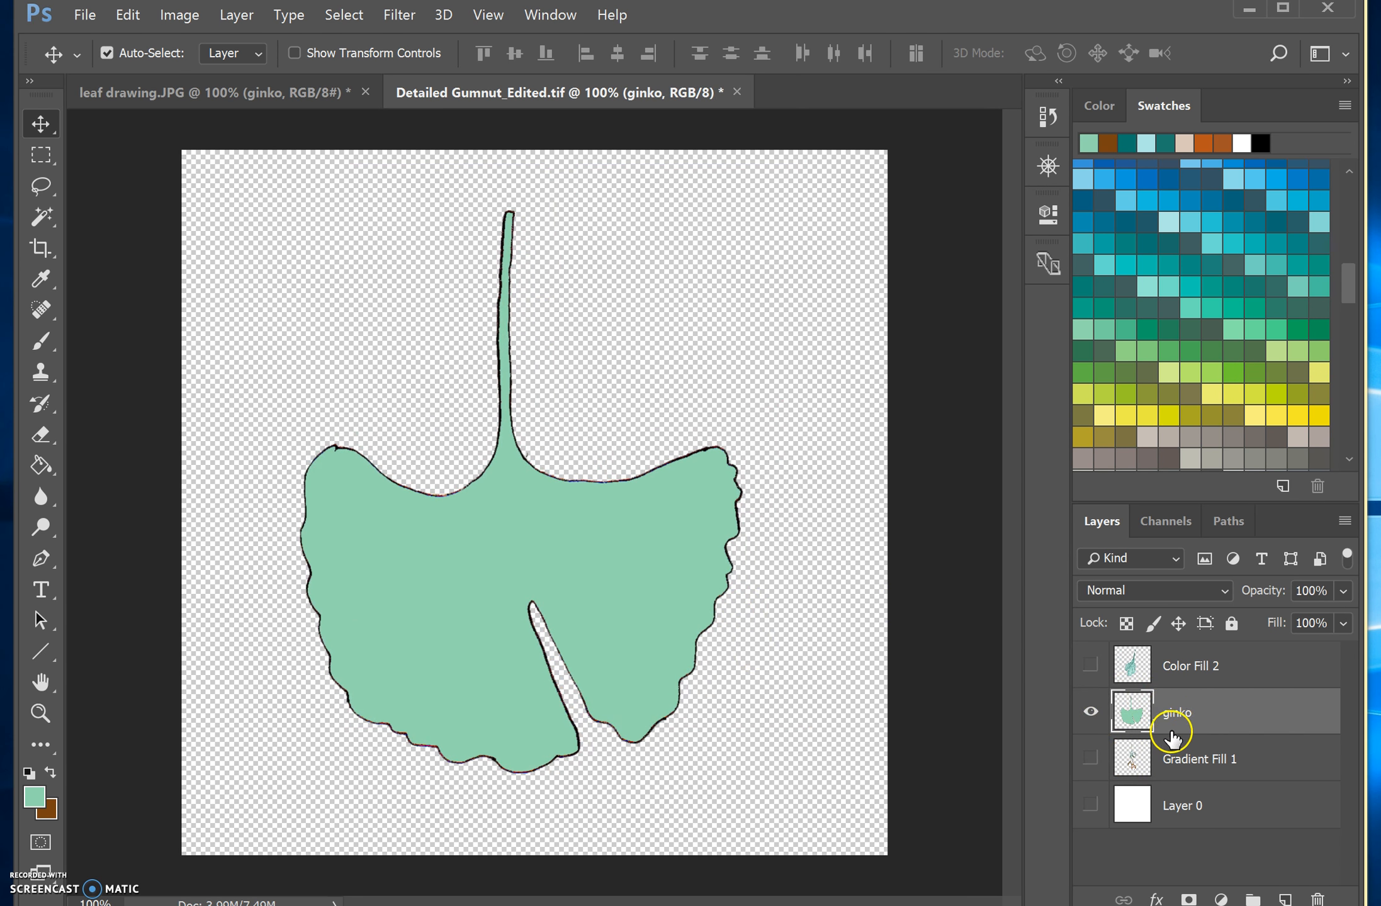
Step: Save the ginkgo document as a TIFF named Detailed Ginko_Edited in the images_scans folder, with layers and transparency kept
{"action": "left_click", "coordinate": [82, 14]}
{"action": "left_click", "coordinate": [151, 271]}
{"action": "left_click", "coordinate": [253, 555]}
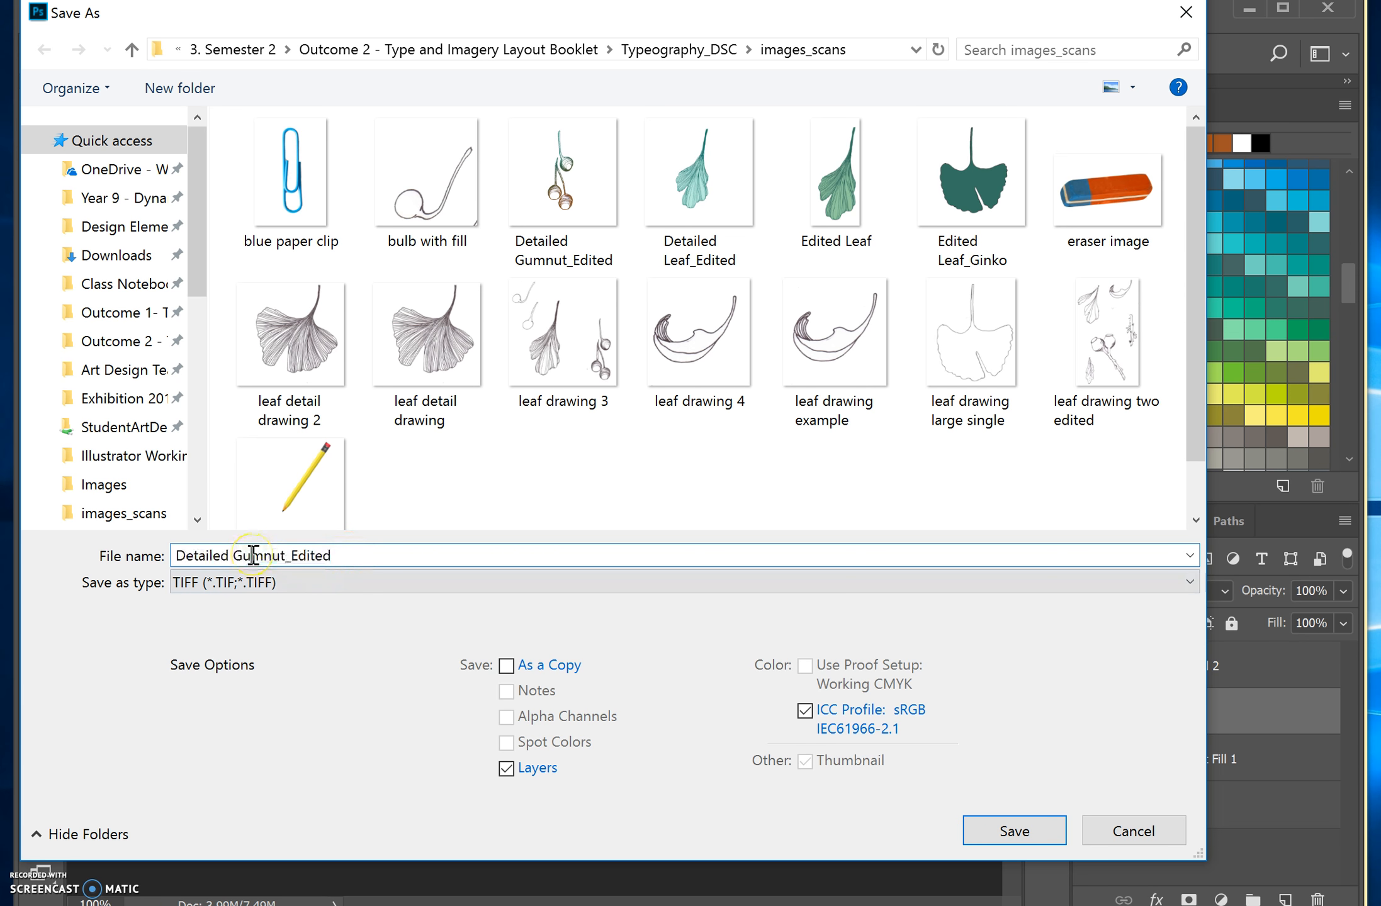
{"action": "type", "text": "inko"}
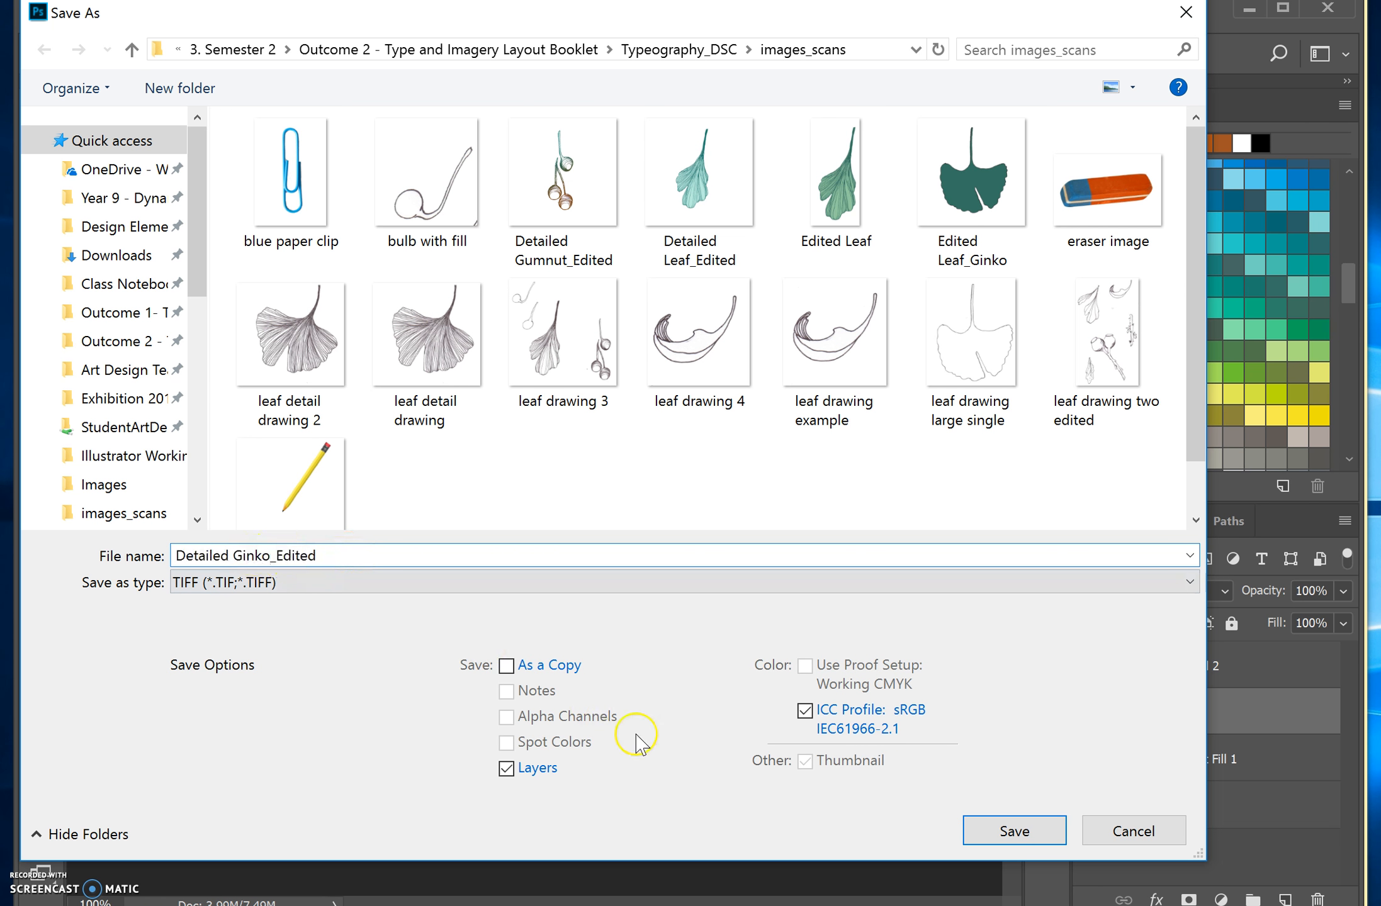
{"action": "left_click", "coordinate": [1006, 826]}
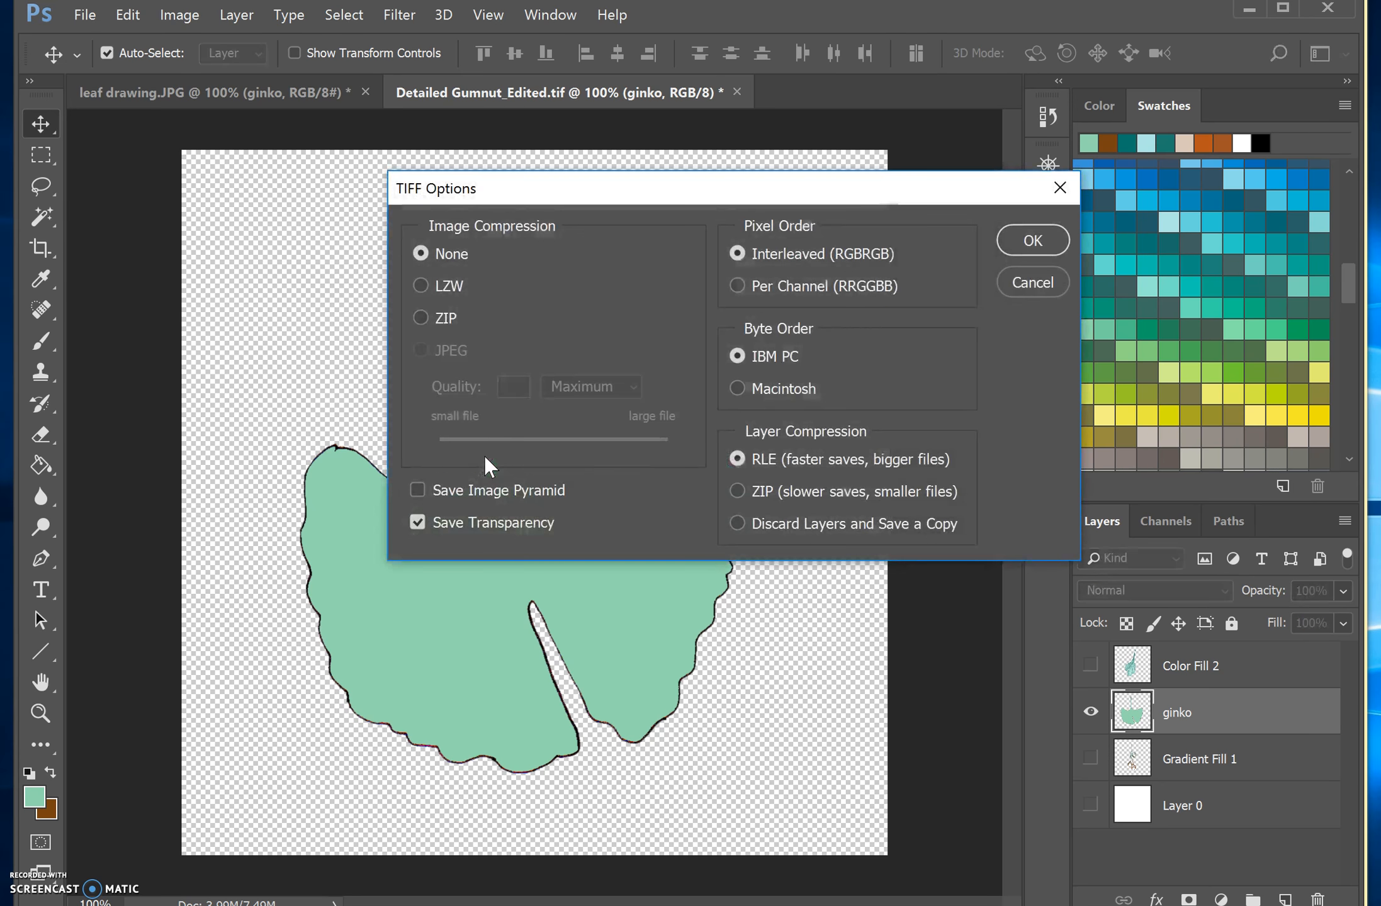
{"action": "left_click", "coordinate": [1011, 239]}
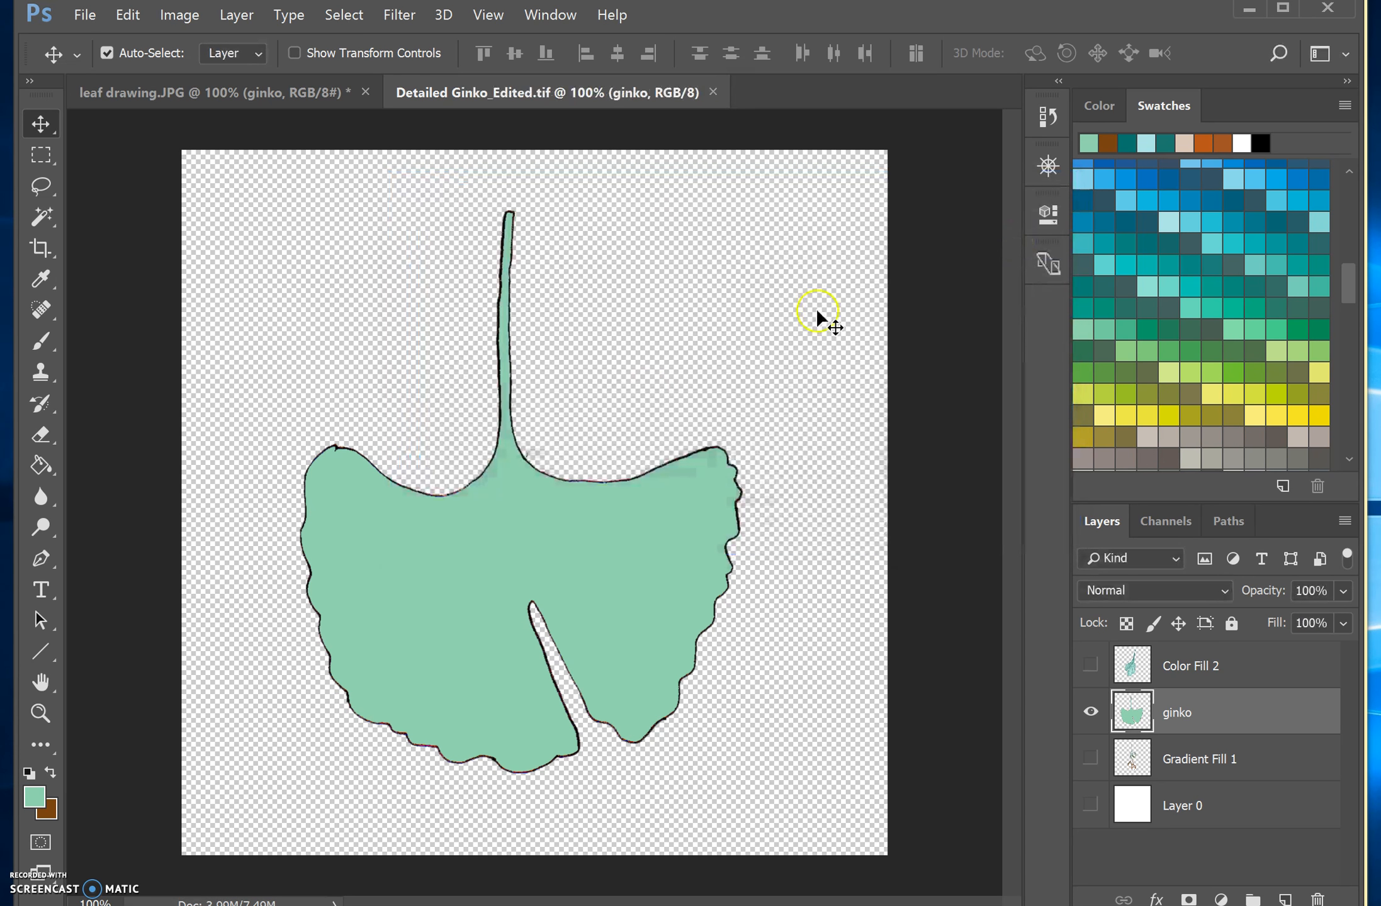